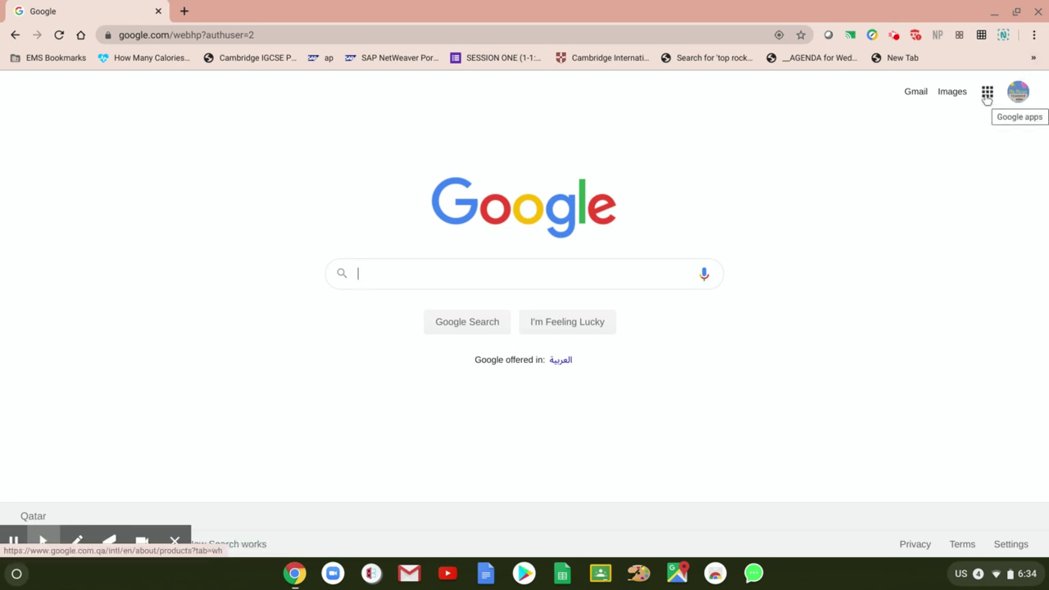
Go to Google Drive and create a new blank Google Form.
{"action": "left_click", "coordinate": [987, 96]}
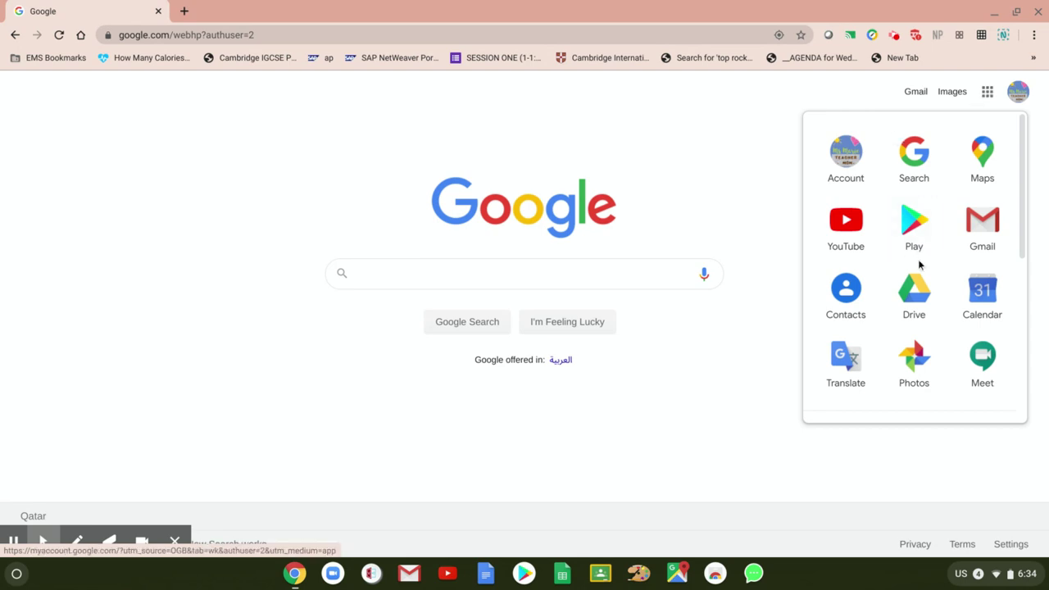
{"action": "left_click", "coordinate": [912, 290]}
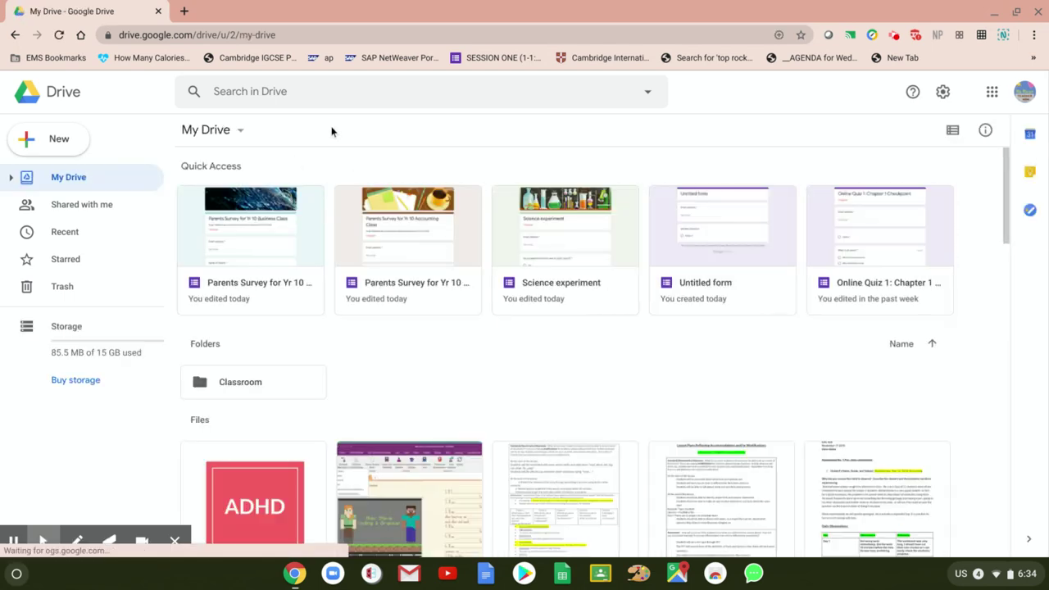
{"action": "left_click", "coordinate": [45, 146]}
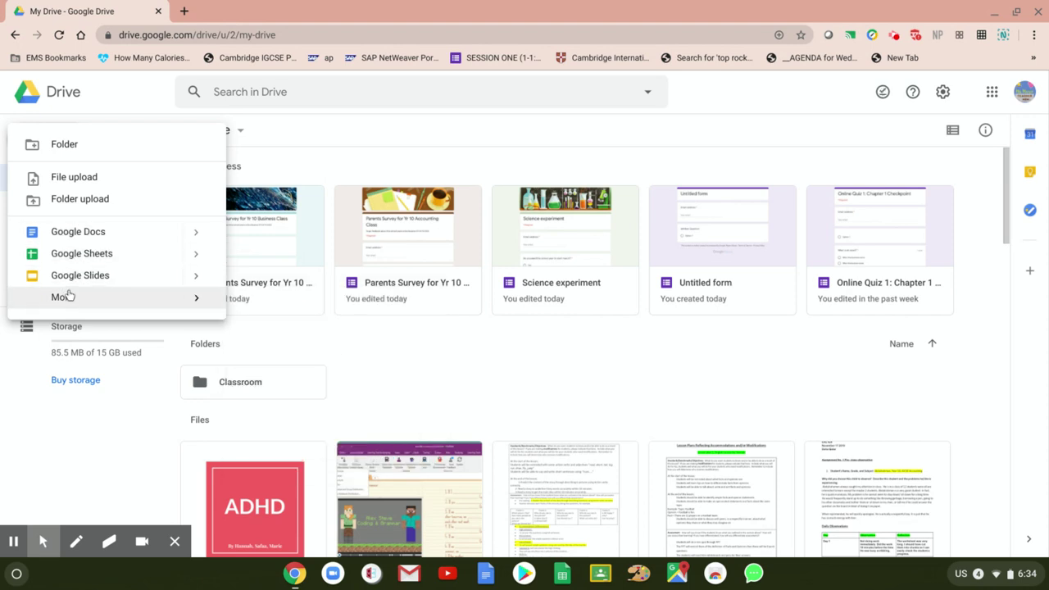
{"action": "mouse_move", "coordinate": [70, 304]}
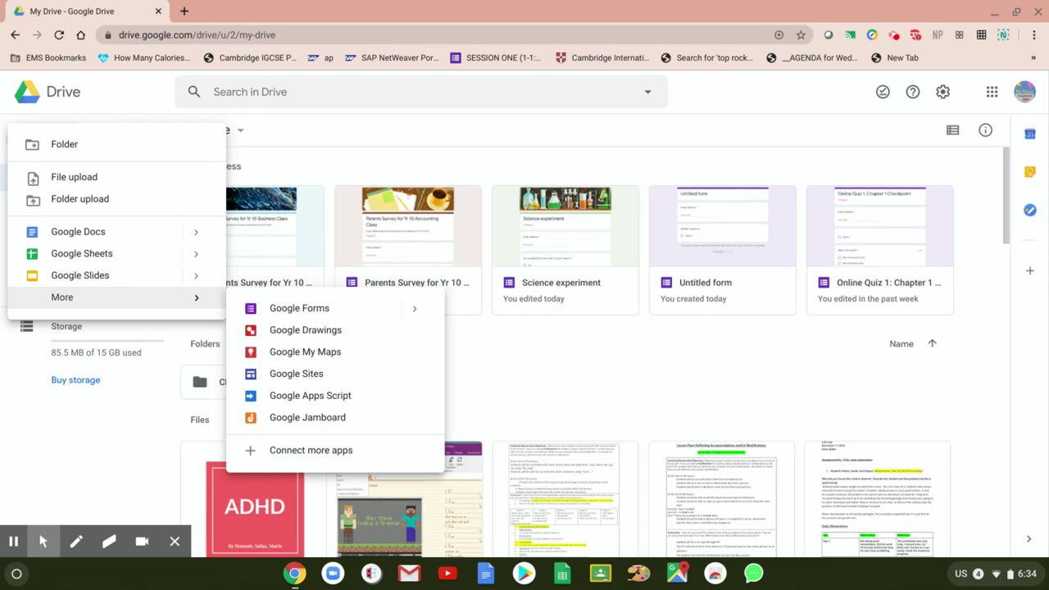
{"action": "left_click", "coordinate": [275, 310]}
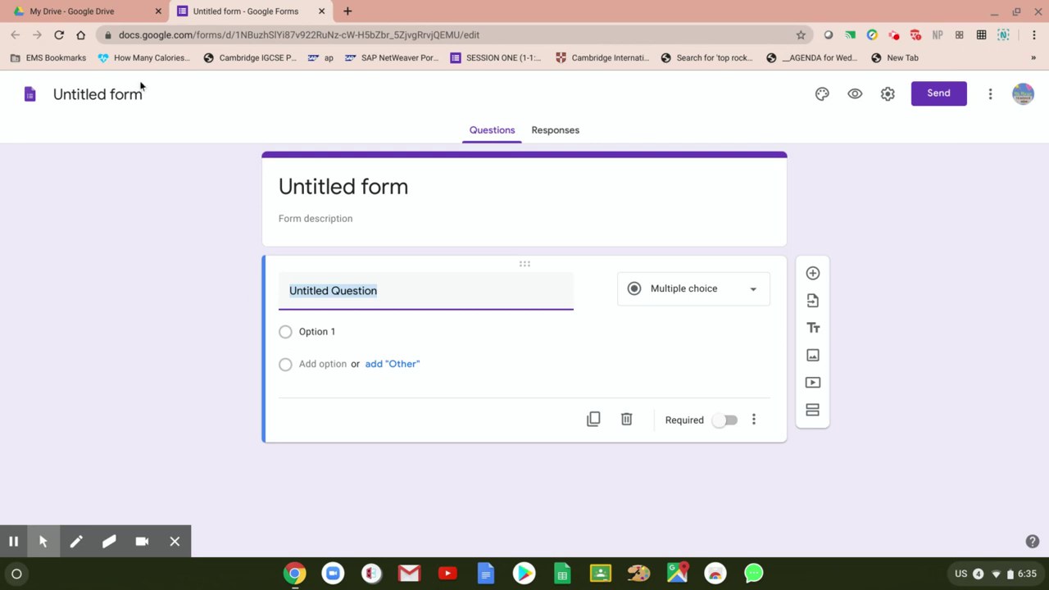
Title the form "School Survey for SY 2019-2020".
{"action": "left_click", "coordinate": [302, 183]}
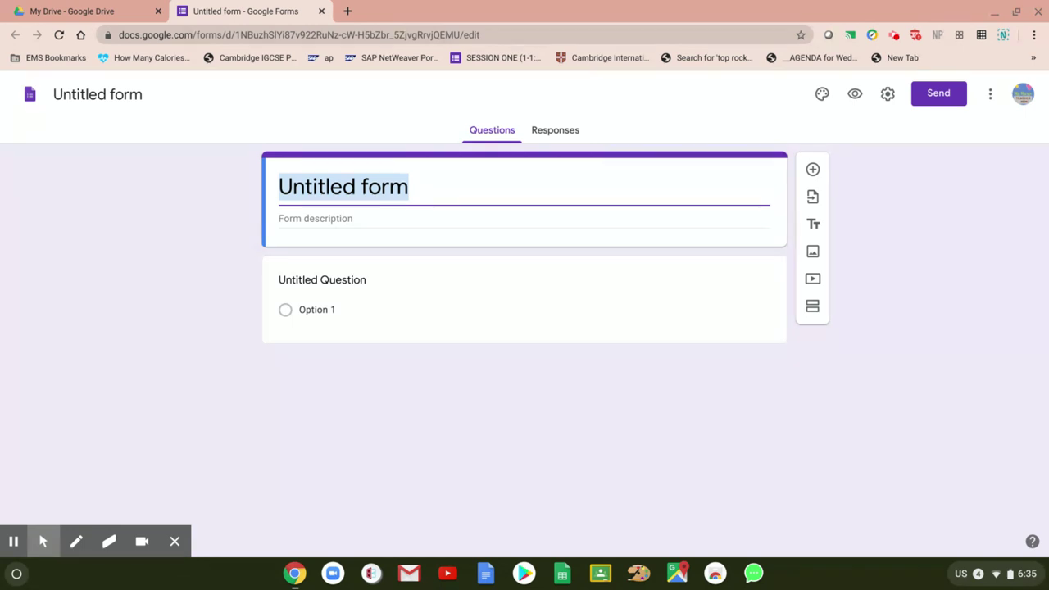
{"action": "type", "text": "Sch"}
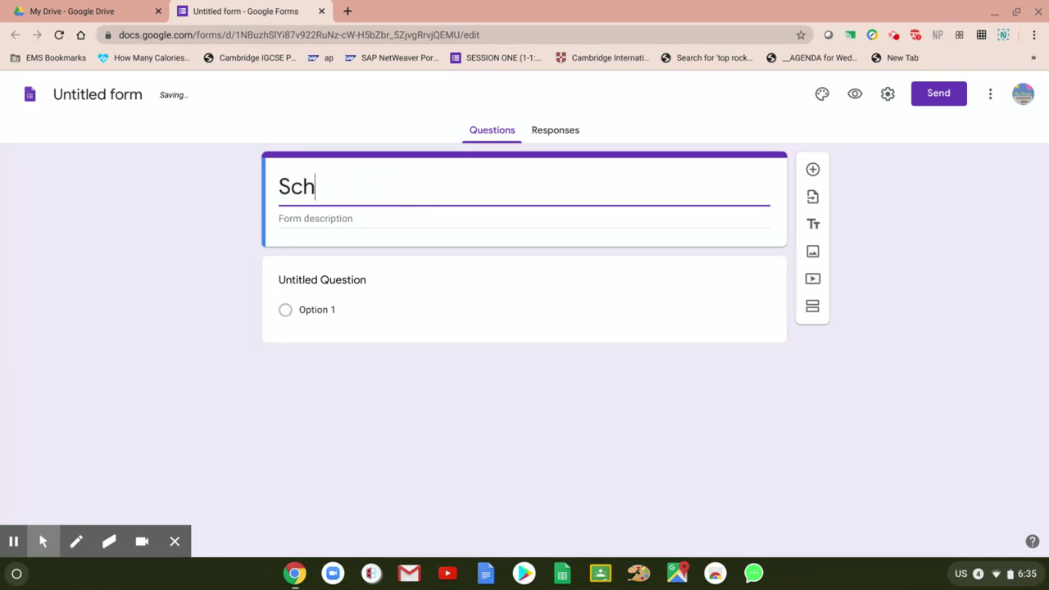
{"action": "type", "text": "ool"}
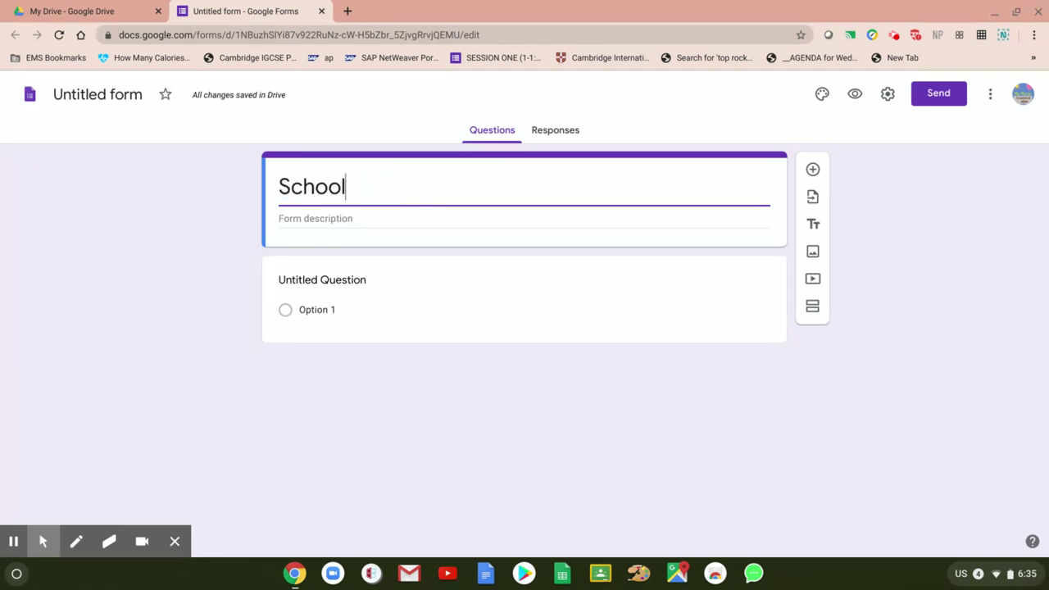
{"action": "type", "text": " Survey for "}
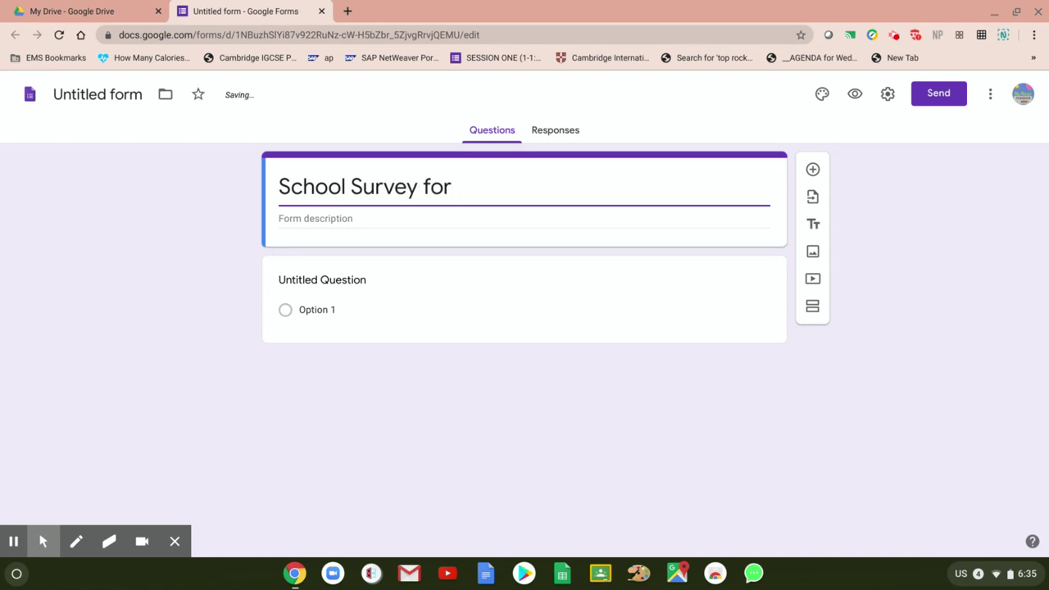
{"action": "type", "text": "SY"}
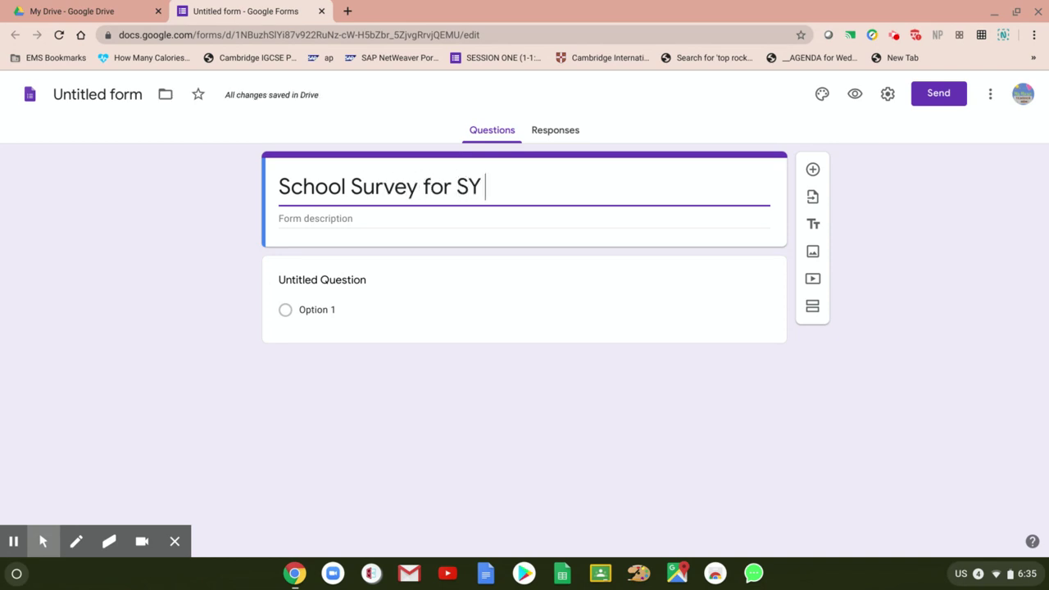
{"action": "type", "text": " 2019-2020"}
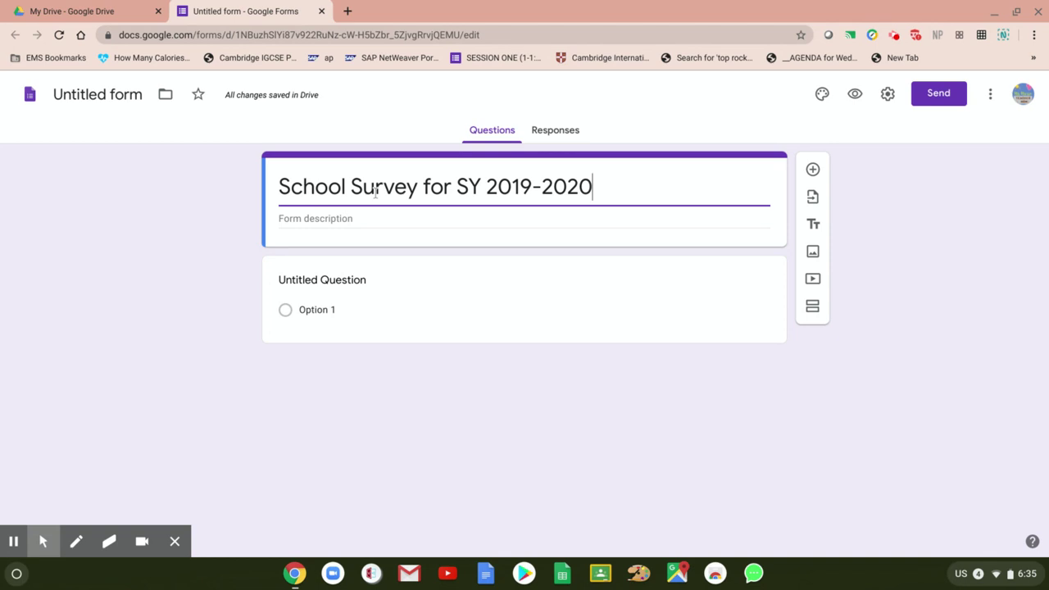
Rename the untitled form file to match its title, "School Survey for SY 2019-2020".
{"action": "left_click", "coordinate": [379, 218]}
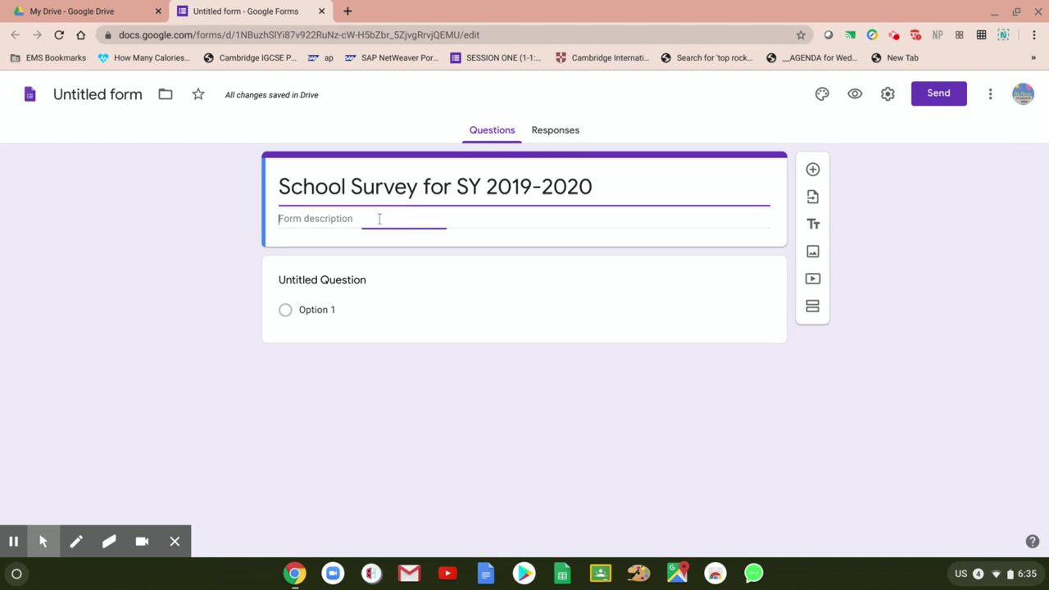
{"action": "left_click", "coordinate": [96, 97]}
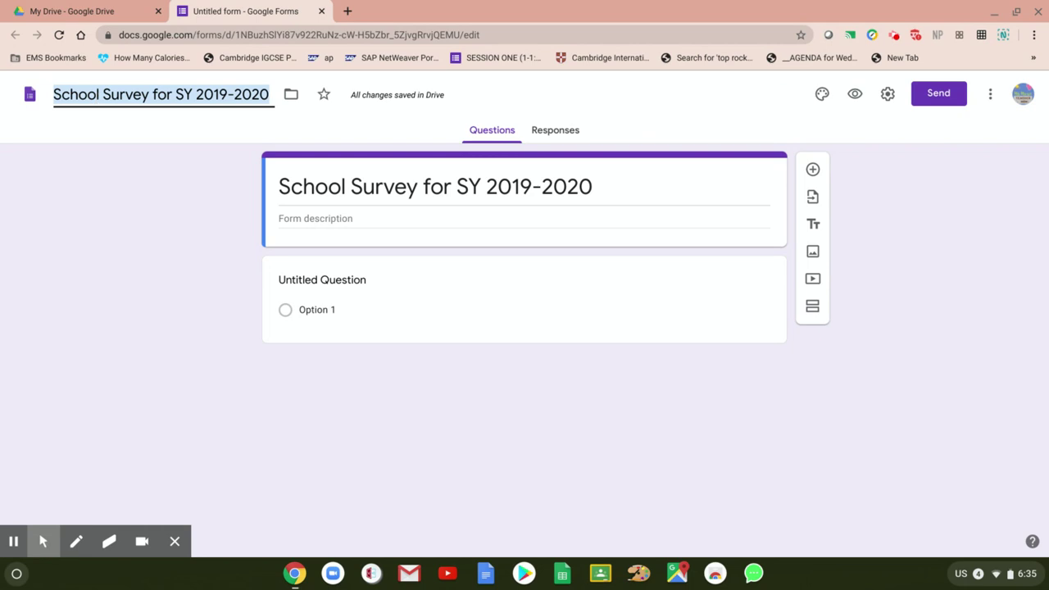
{"action": "left_click", "coordinate": [116, 128]}
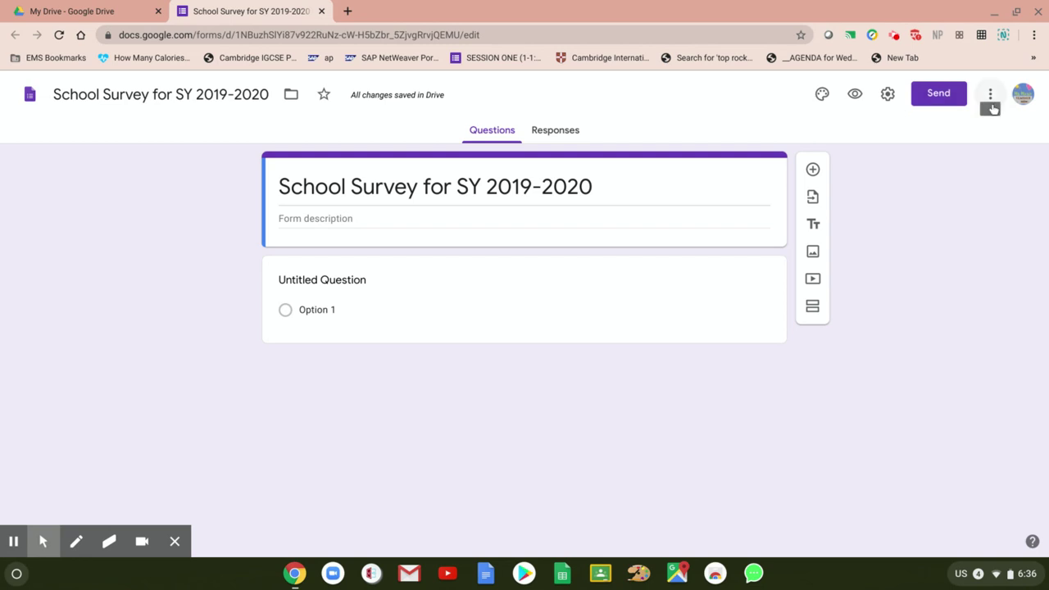
Open the header image selection in the form's theme options.
{"action": "left_click", "coordinate": [822, 97]}
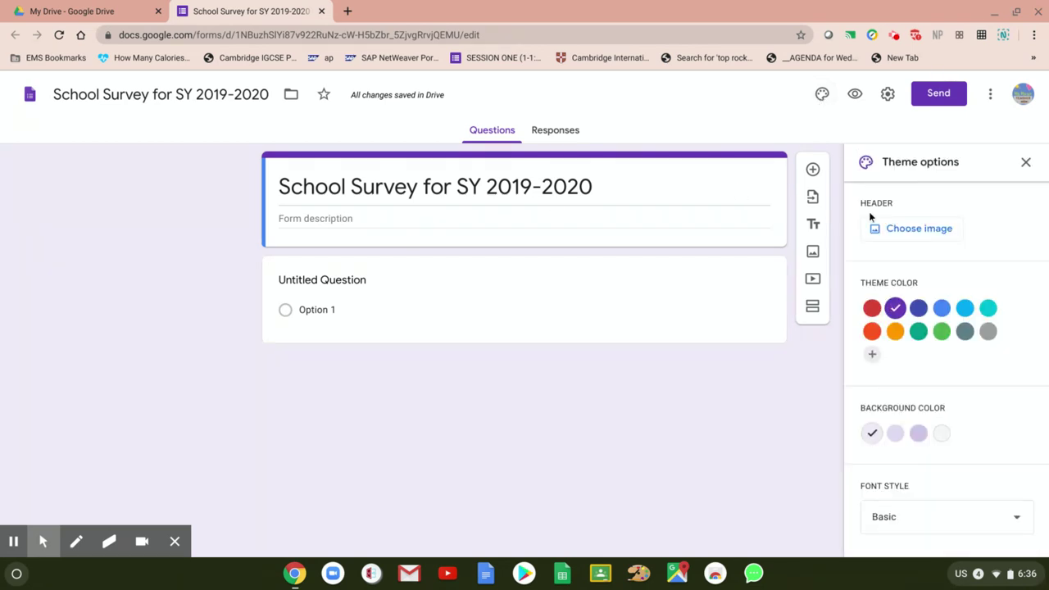
{"action": "left_click", "coordinate": [908, 235]}
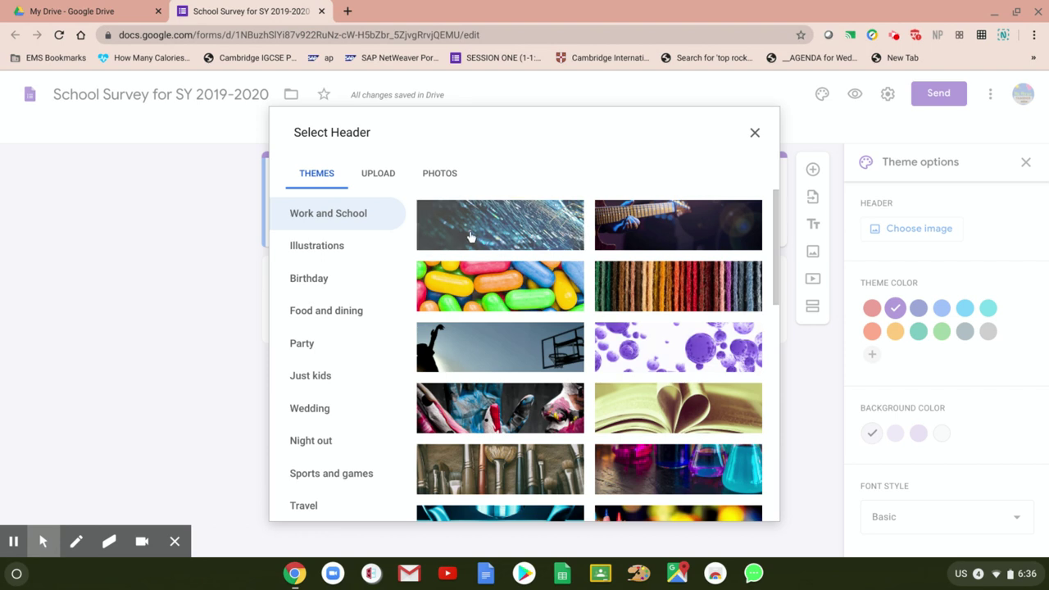
{"action": "left_click", "coordinate": [378, 182]}
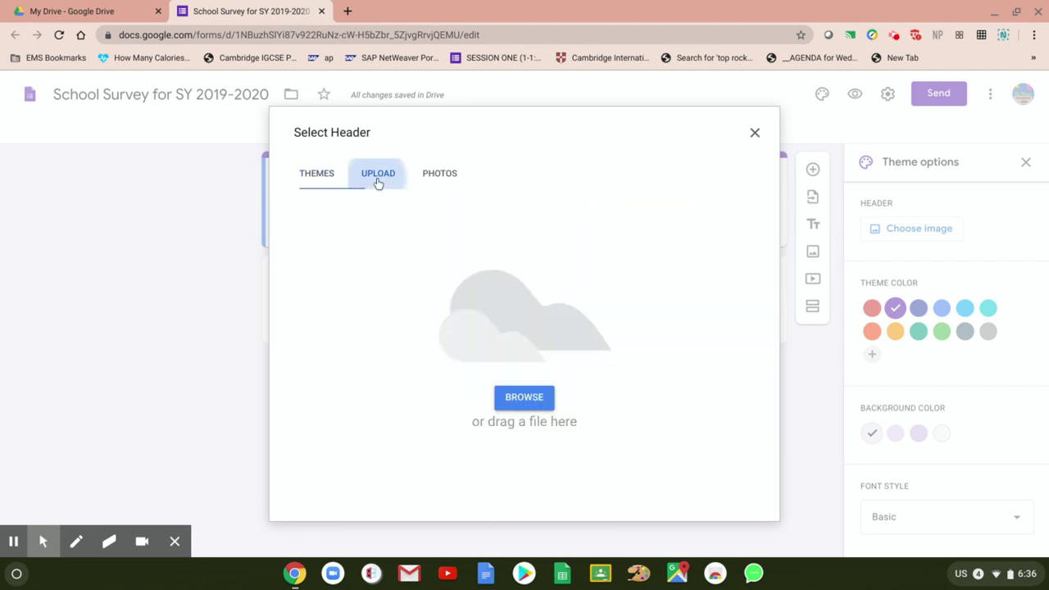
{"action": "left_click", "coordinate": [529, 404]}
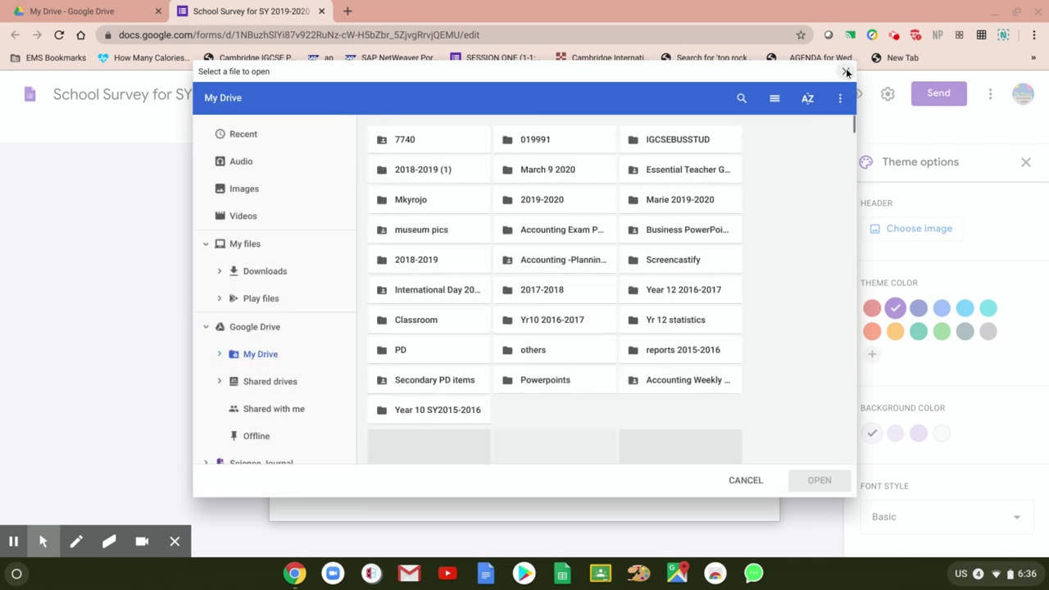
{"action": "left_click", "coordinate": [847, 72]}
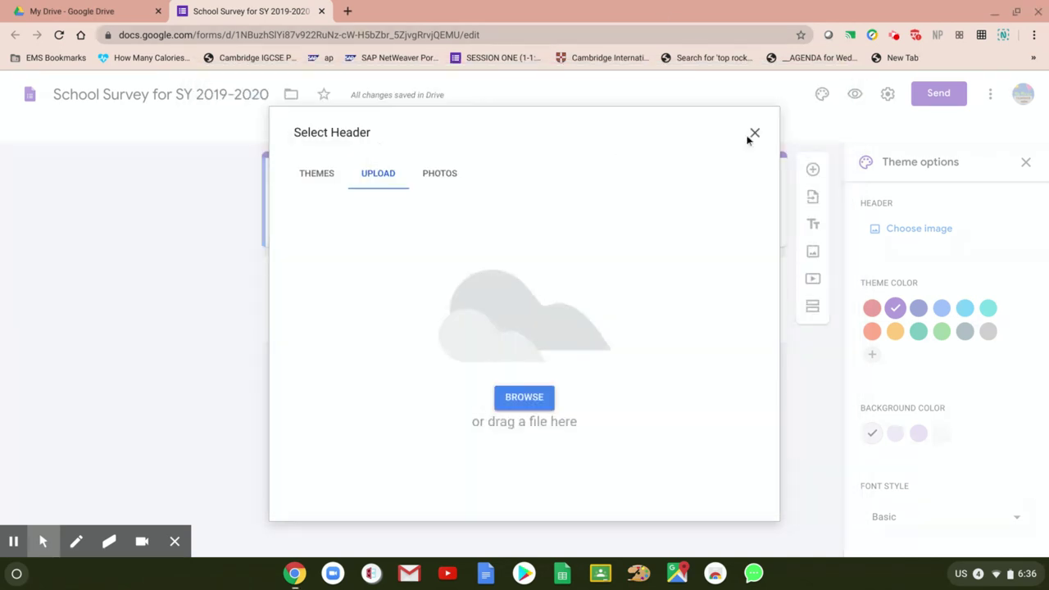
{"action": "left_click", "coordinate": [312, 174]}
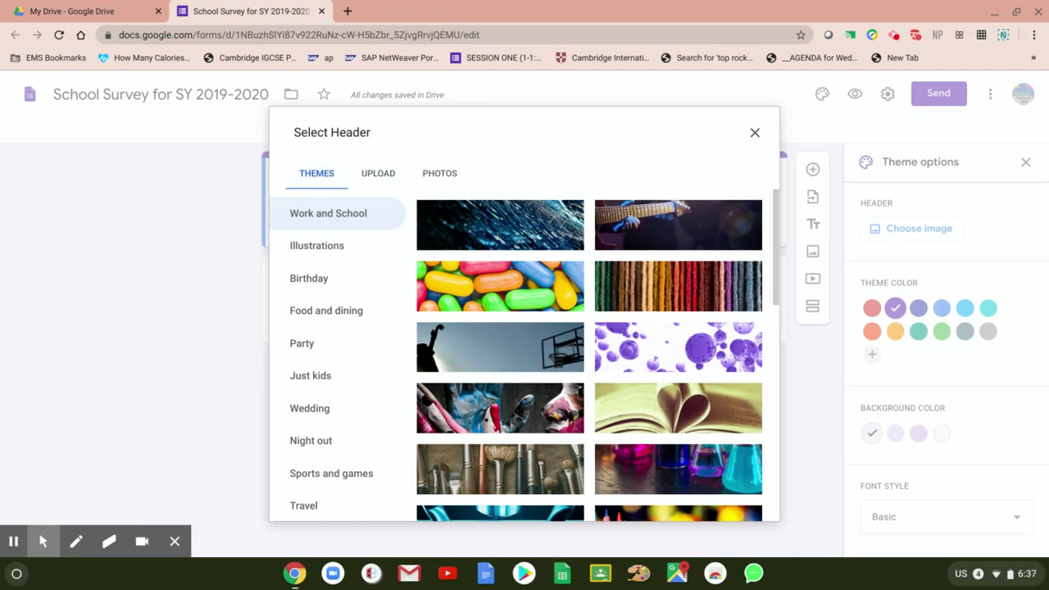
Insert the illustrated bookshelf picture from the Work and School themes as the form's header image.
{"action": "left_click", "coordinate": [674, 408]}
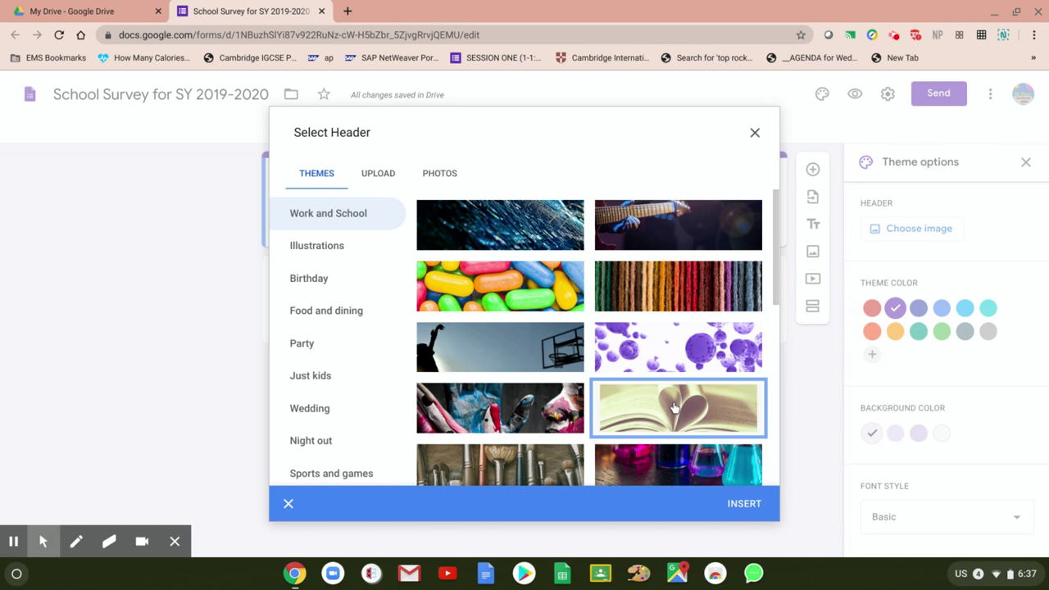
{"action": "scroll", "coordinate": [674, 408], "scroll_direction": "down", "scroll_amount": 10}
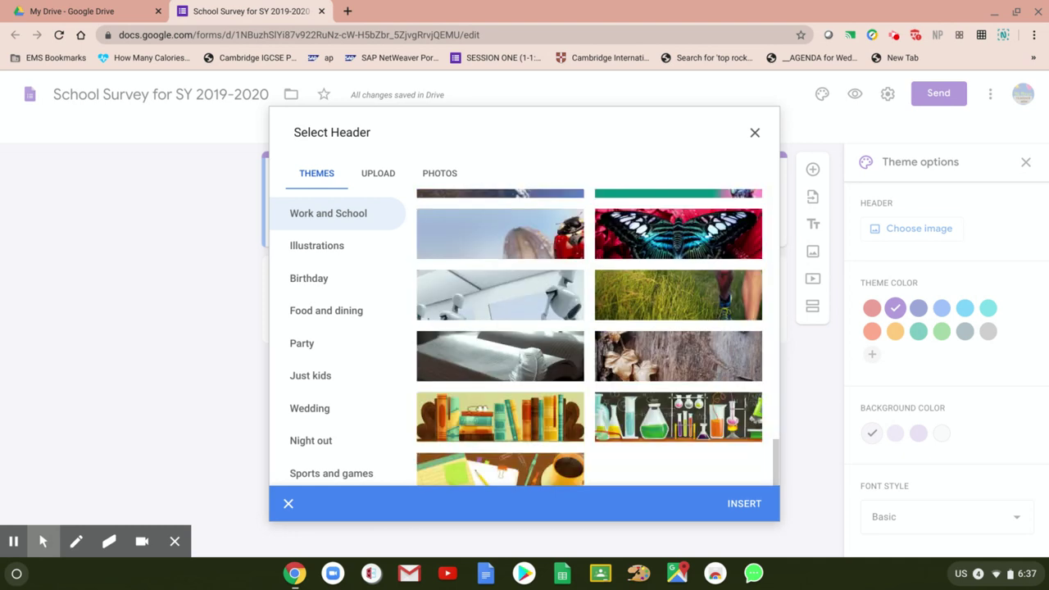
{"action": "double_click", "coordinate": [509, 431]}
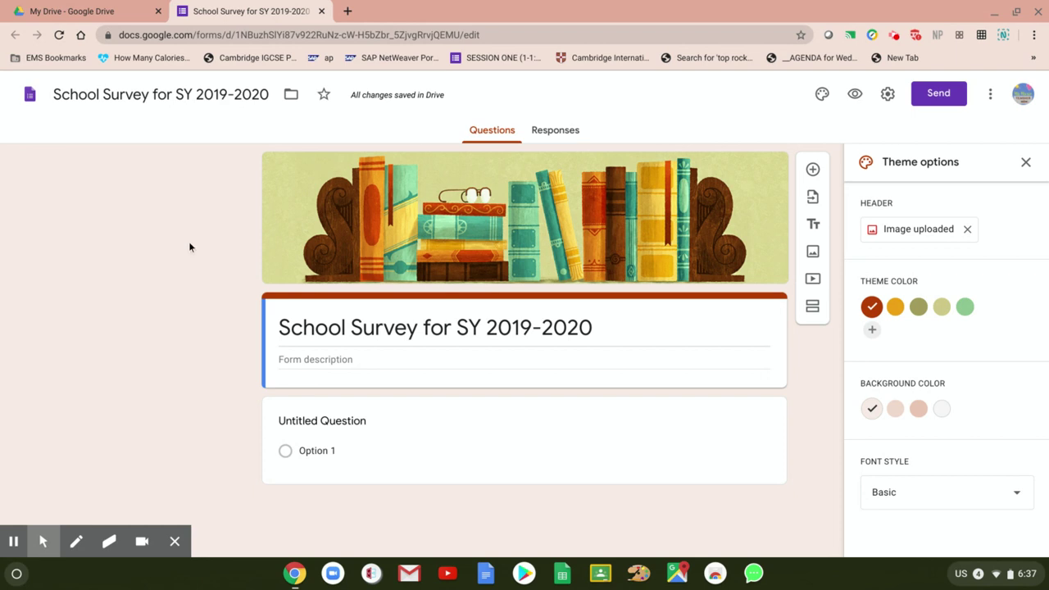
Add the custom bright green #00ff88 as the form's theme color.
{"action": "left_click", "coordinate": [874, 335]}
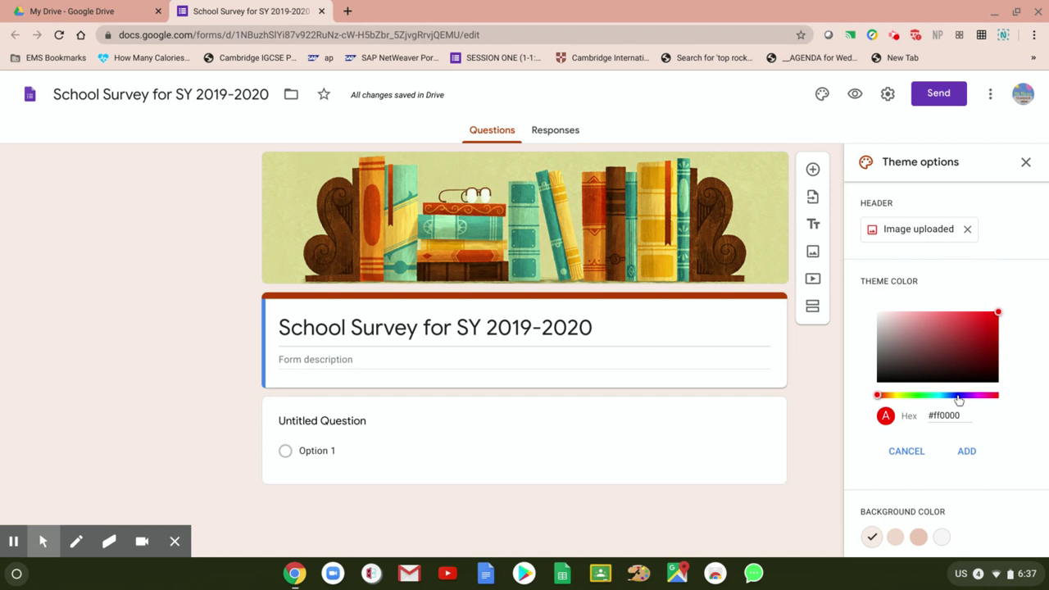
{"action": "left_click", "coordinate": [879, 397]}
{"action": "left_click_drag", "start_coordinate": [881, 400], "coordinate": [929, 400]}
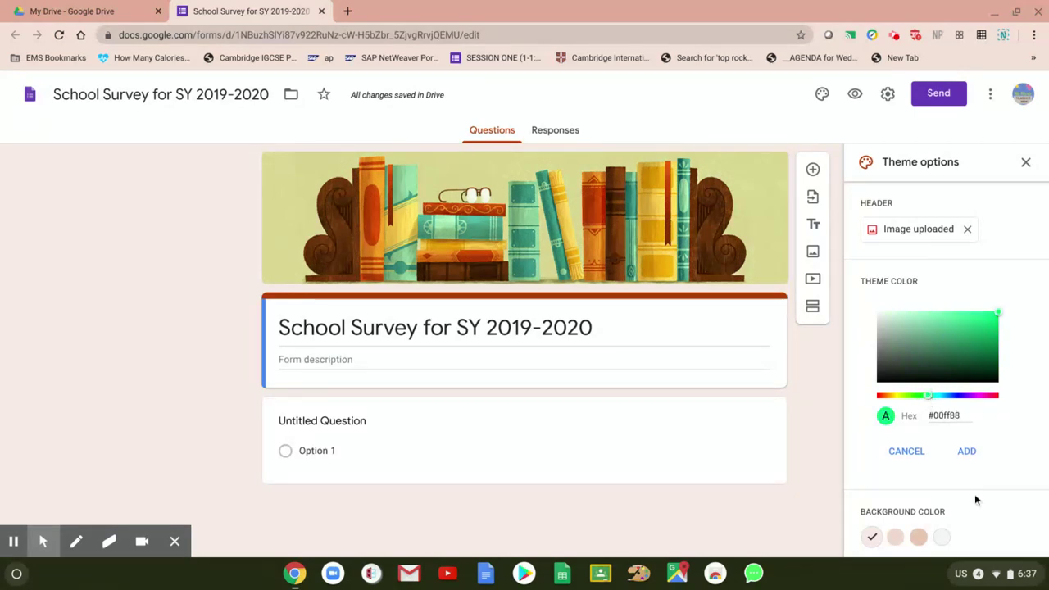
{"action": "left_click", "coordinate": [966, 451]}
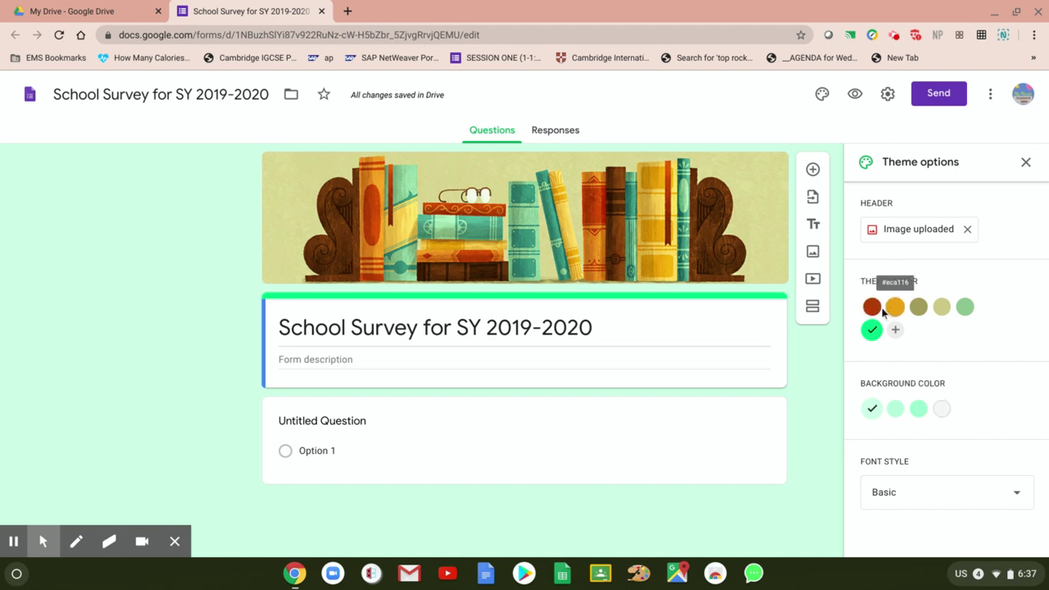
Change the form's theme color to the orange suggested for the header image.
{"action": "left_click", "coordinate": [874, 308]}
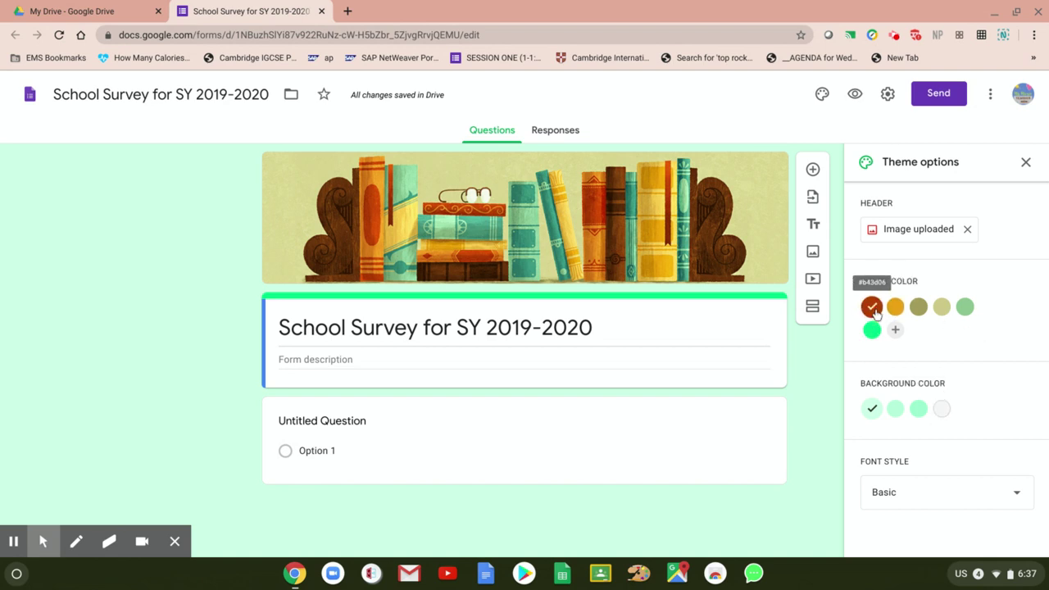
{"action": "left_click", "coordinate": [894, 309]}
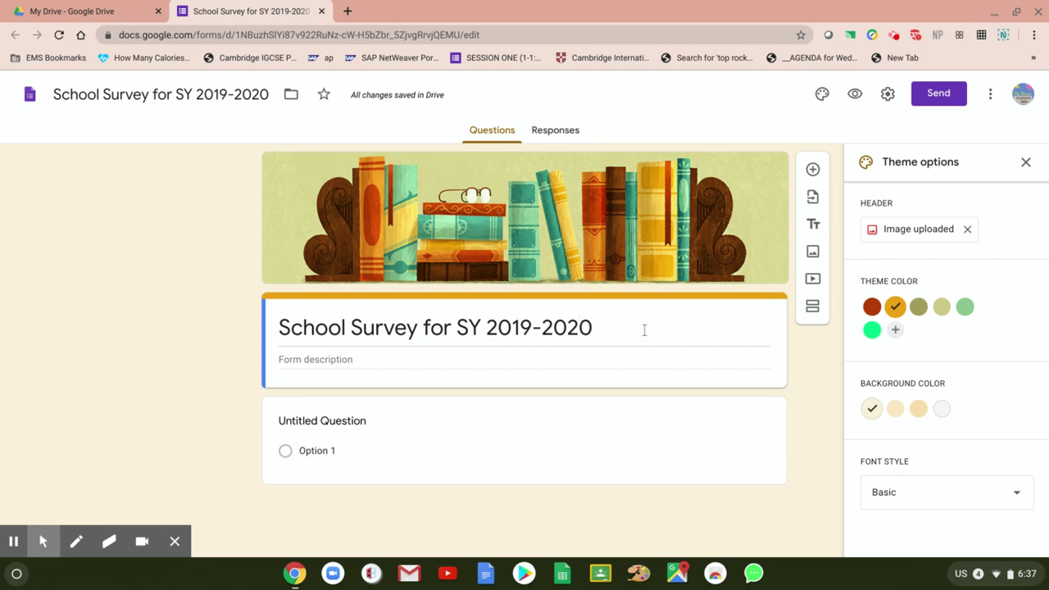
Enter the form description "Parents survey on online classes this school year".
{"action": "left_click", "coordinate": [321, 358]}
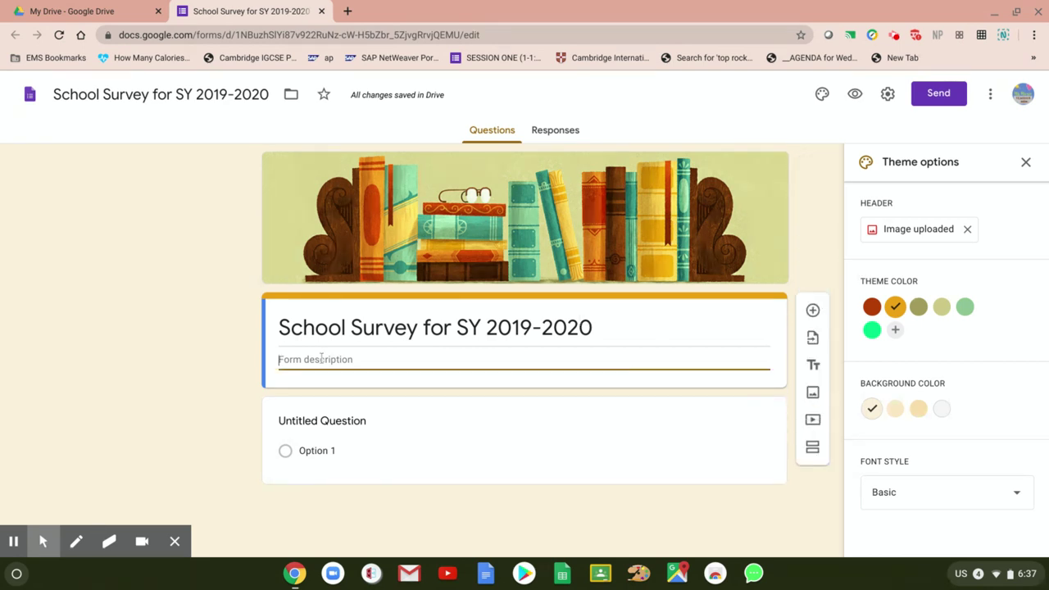
{"action": "type", "text": "Parent"}
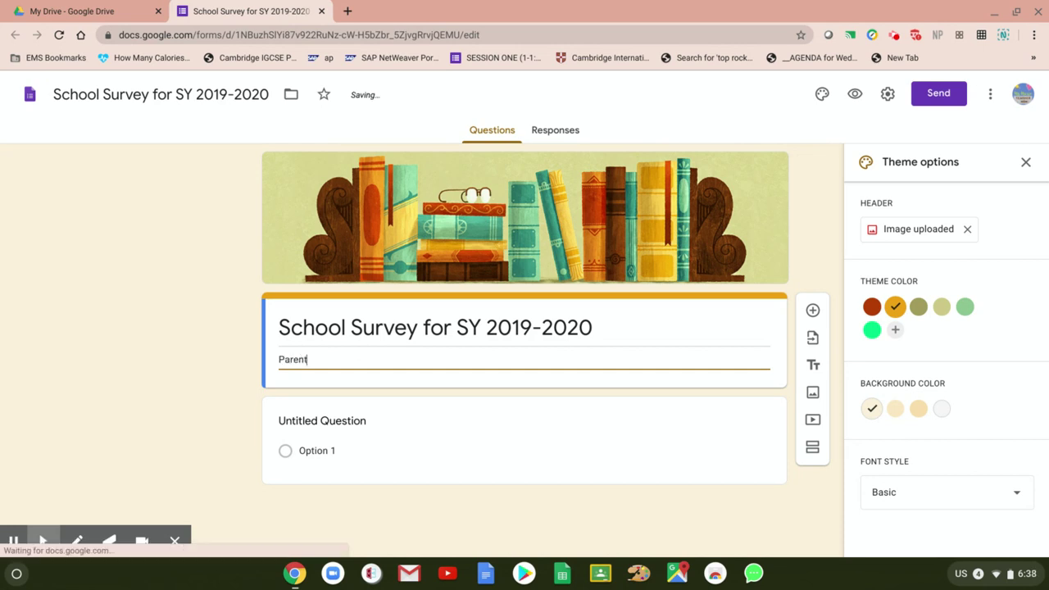
{"action": "type", "text": "s survey for onlineclass"}
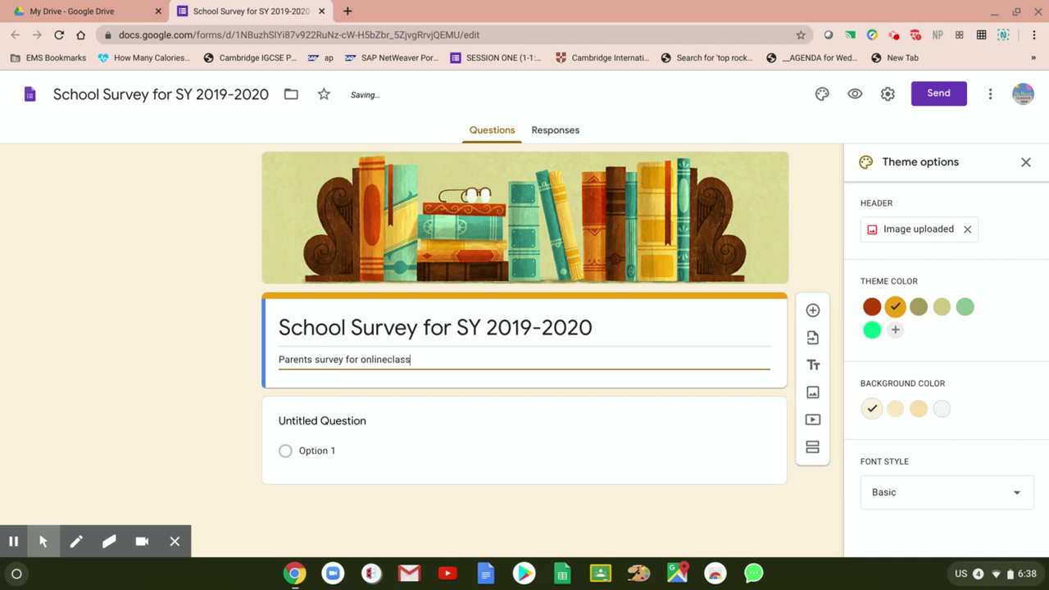
{"action": "key", "text": "BackSpace"}
{"action": "key", "text": "BackSpace"}
{"action": "key", "text": "BackSpace"}
{"action": "key", "text": "BackSpace"}
{"action": "type", "text": "clas"}
{"action": "key", "text": "BackSpace"}
{"action": "key", "text": "BackSpace"}
{"action": "key", "text": "BackSpace"}
{"action": "key", "text": "BackSpace"}
{"action": "key", "text": "BackSpace"}
{"action": "key", "text": "BackSpace"}
{"action": "key", "text": "BackSpace"}
{"action": "key", "text": "BackSpace"}
{"action": "key", "text": "BackSpace"}
{"action": "key", "text": "BackSpace"}
{"action": "key", "text": "BackSpace"}
{"action": "key", "text": "BackSpace"}
{"action": "key", "text": "BackSpace"}
{"action": "key", "text": "BackSpace"}
{"action": "key", "text": "BackSpace"}
{"action": "type", "text": "on online classes this school "}
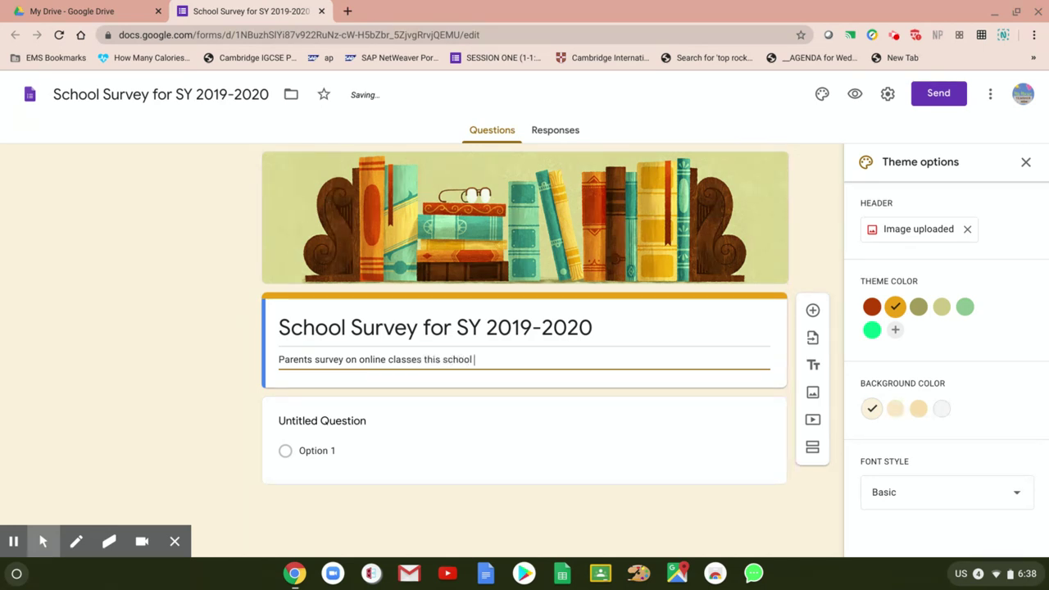
{"action": "type", "text": "year"}
{"action": "left_click", "coordinate": [103, 334]}
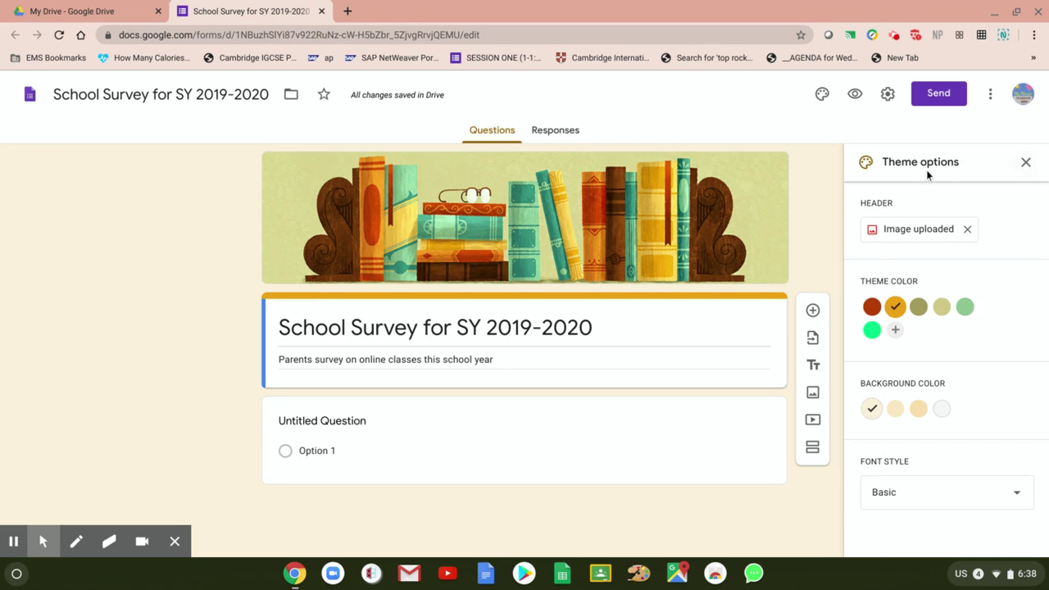
Close the theme options and add a new blank question directly below the form's title section.
{"action": "left_click", "coordinate": [1026, 162]}
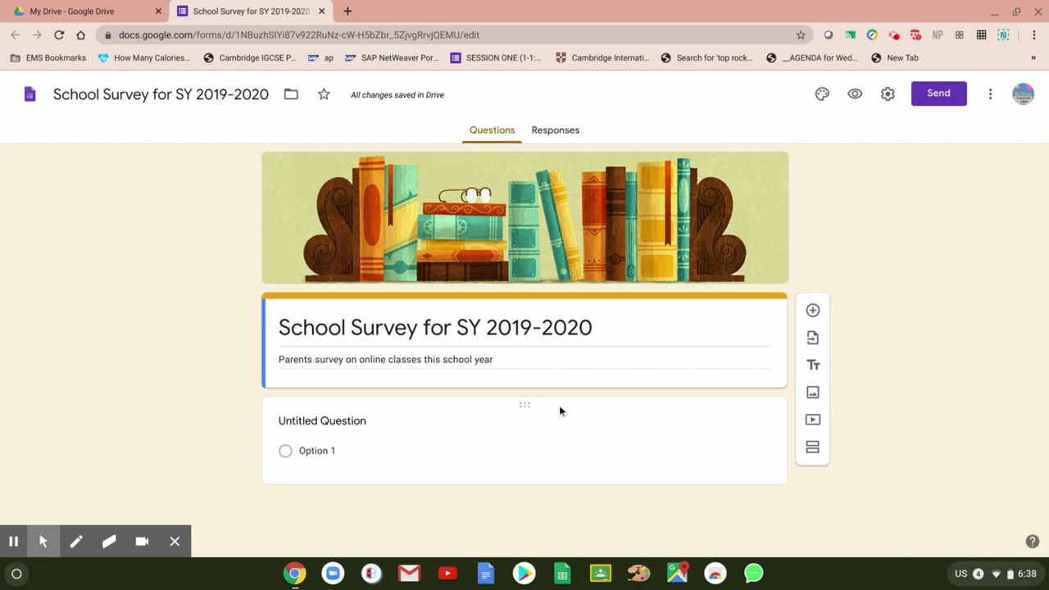
{"action": "left_click", "coordinate": [813, 312]}
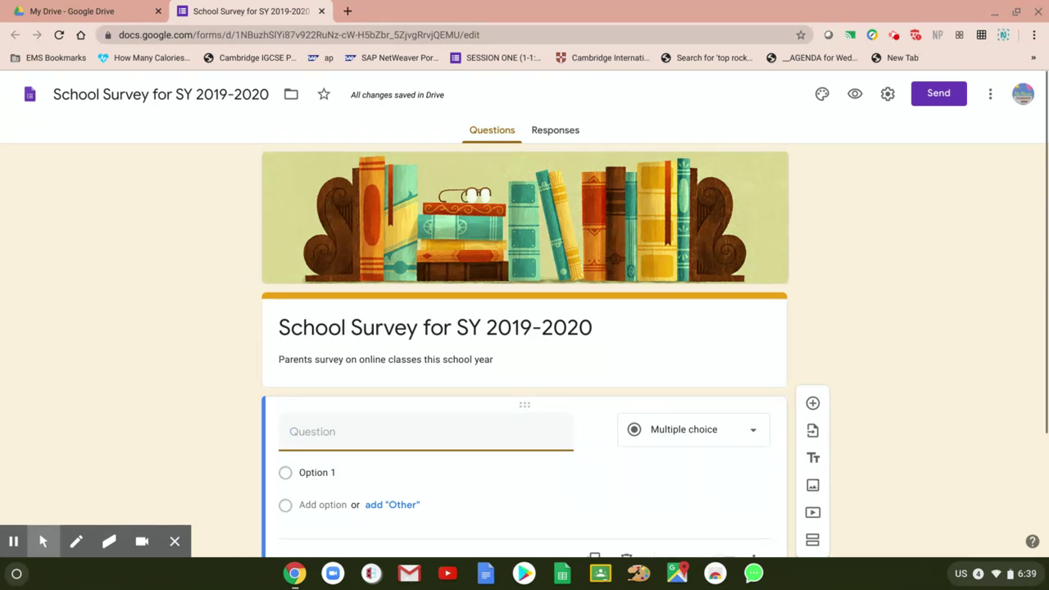
{"action": "scroll", "coordinate": [524, 328], "scroll_direction": "down", "scroll_amount": 1}
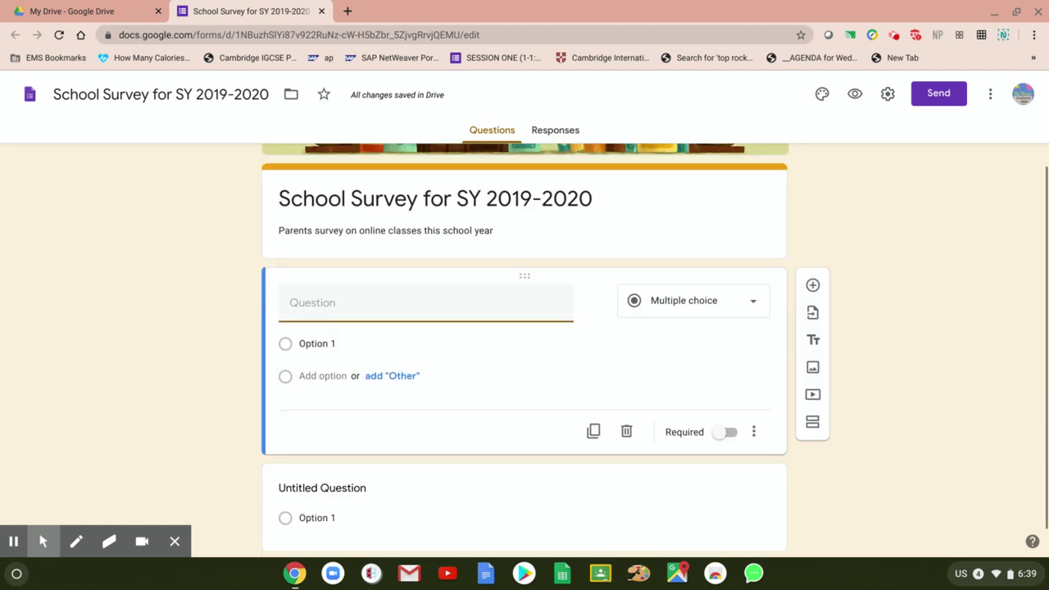
{"action": "scroll", "coordinate": [525, 341], "scroll_direction": "up", "scroll_amount": 1}
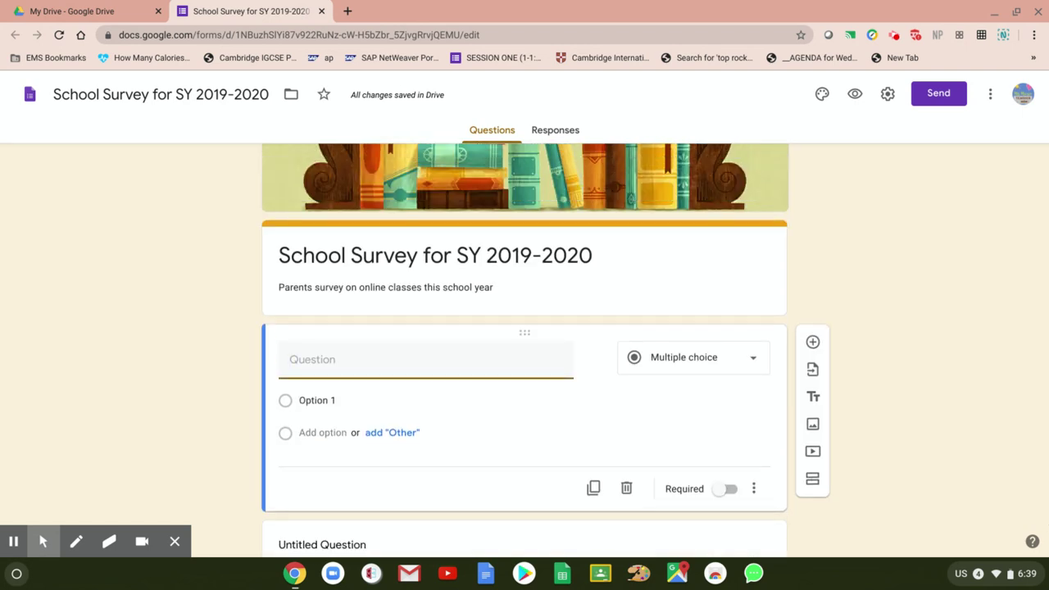
{"action": "type", "text": "Parents Name"}
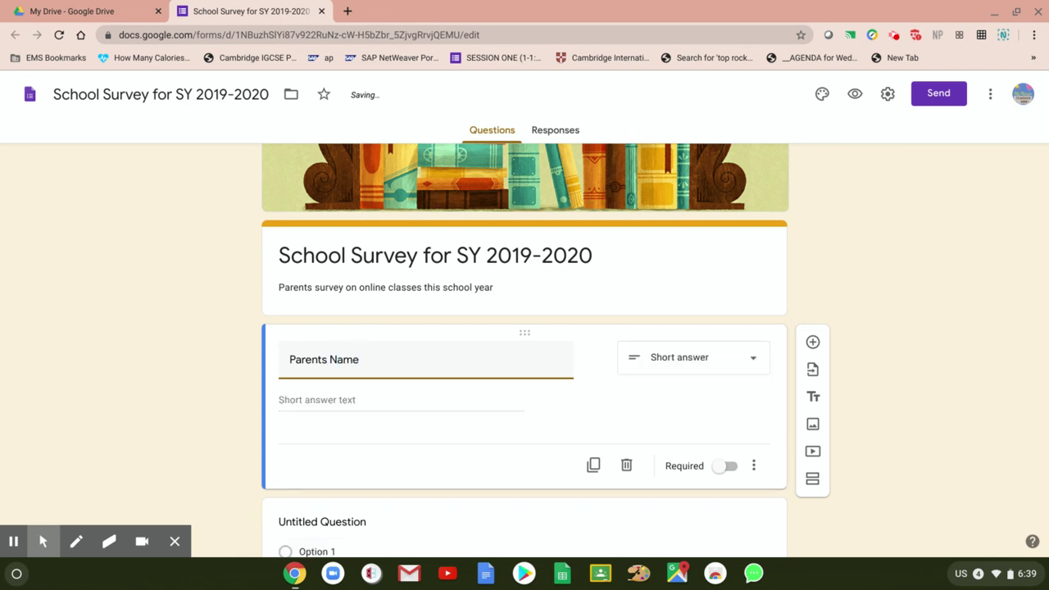
{"action": "key", "text": "BackSpace"}
{"action": "key", "text": "BackSpace"}
{"action": "key", "text": "BackSpace"}
{"action": "key", "text": "BackSpace"}
{"action": "key", "text": "BackSpace"}
{"action": "key", "text": "BackSpace"}
{"action": "key", "text": "BackSpace"}
{"action": "key", "text": "BackSpace"}
{"action": "key", "text": "BackSpace"}
{"action": "key", "text": "BackSpace"}
{"action": "key", "text": "BackSpace"}
{"action": "key", "text": "BackSpace"}
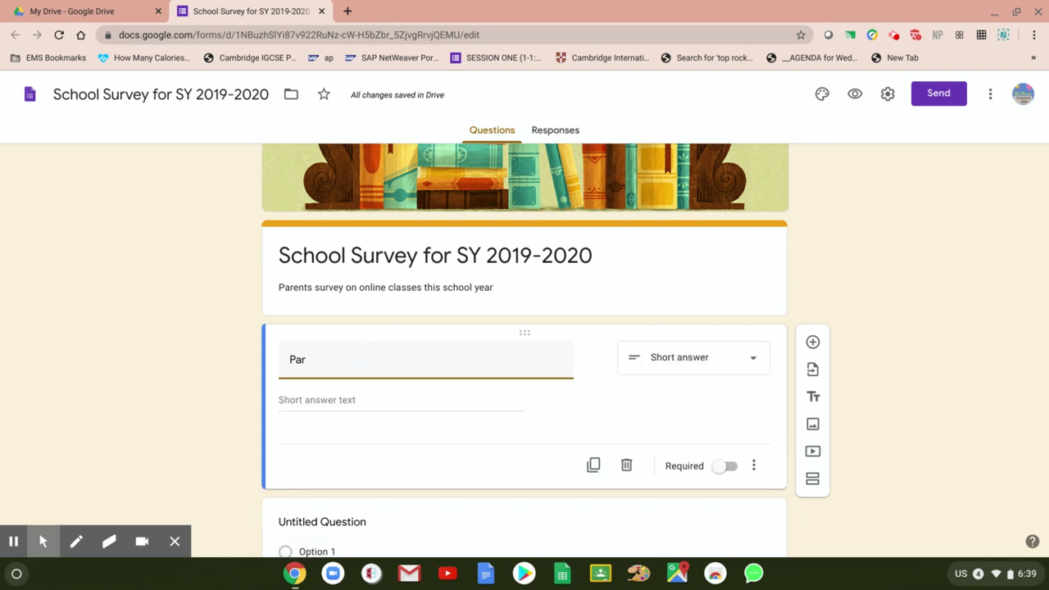
Title the blank short-answer question "Name of Parent" and make it required.
{"action": "type", "text": "of"}
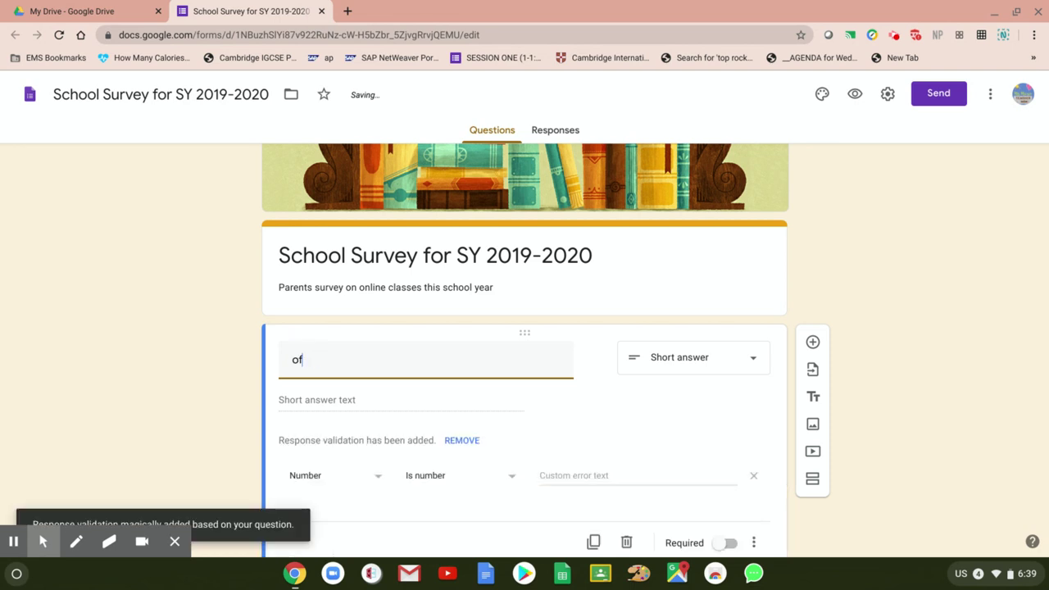
{"action": "key", "text": "BackSpace"}
{"action": "type", "text": "Name"}
{"action": "type", "text": " of"}
{"action": "key", "text": "BackSpace"}
{"action": "key", "text": "BackSpace"}
{"action": "type", "text": "Parent"}
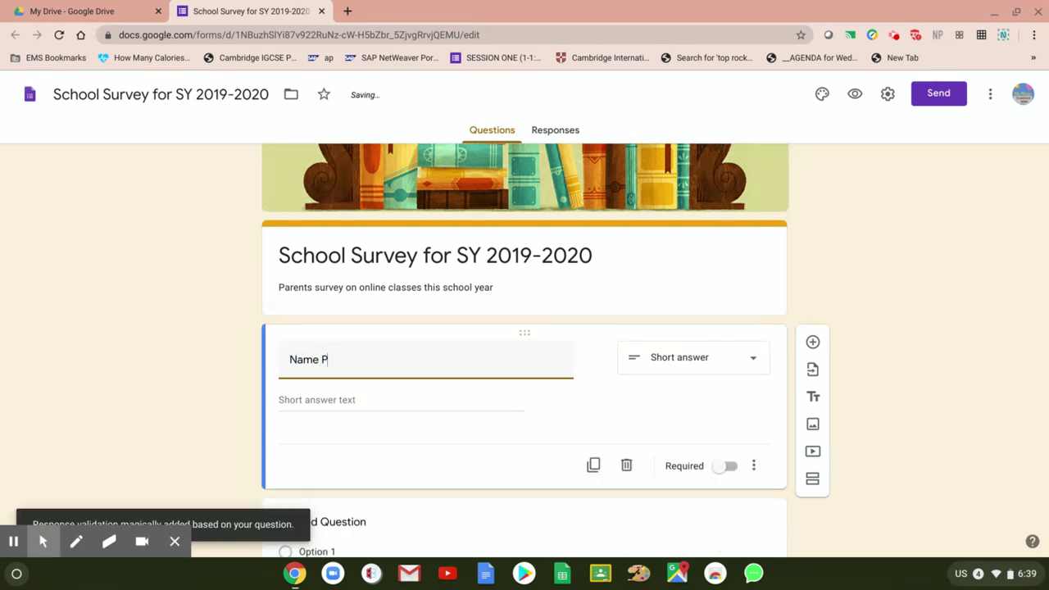
{"action": "key", "text": "Left"}
{"action": "key", "text": "Left"}
{"action": "key", "text": "Left"}
{"action": "type", "text": "of"}
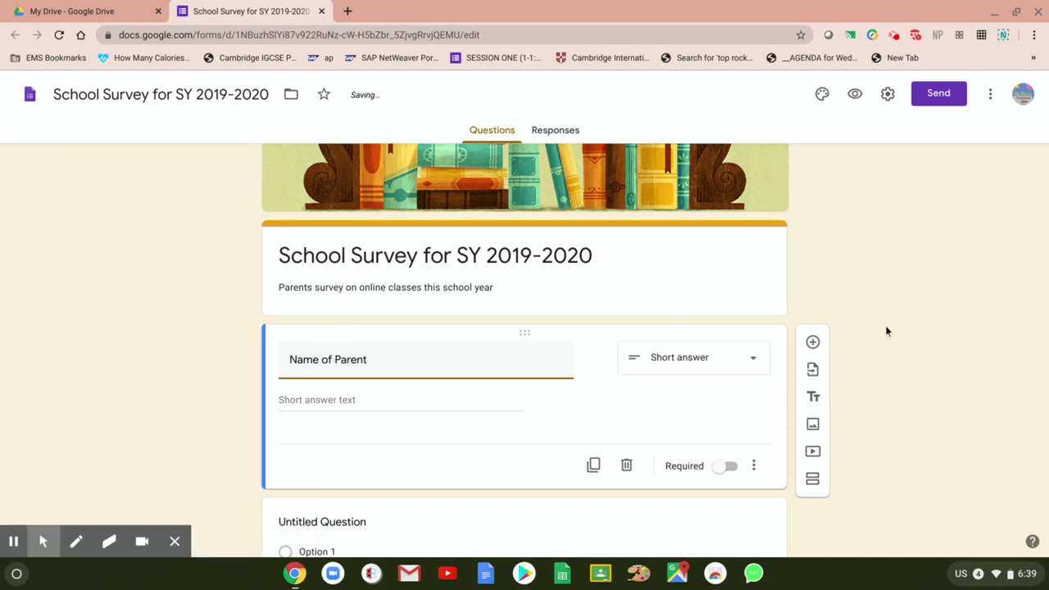
{"action": "left_click", "coordinate": [464, 399]}
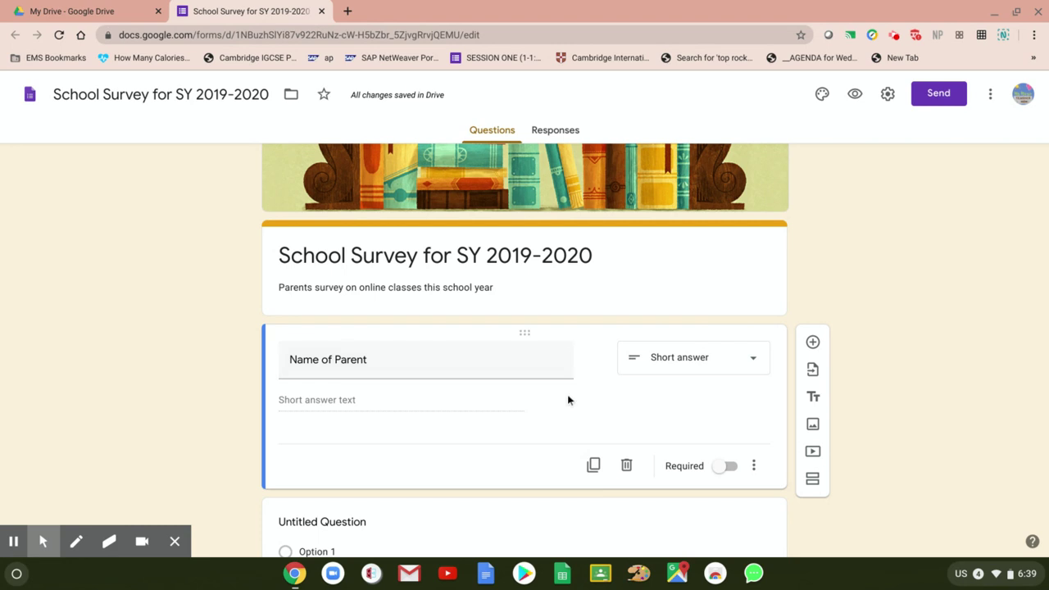
{"action": "left_click", "coordinate": [731, 467]}
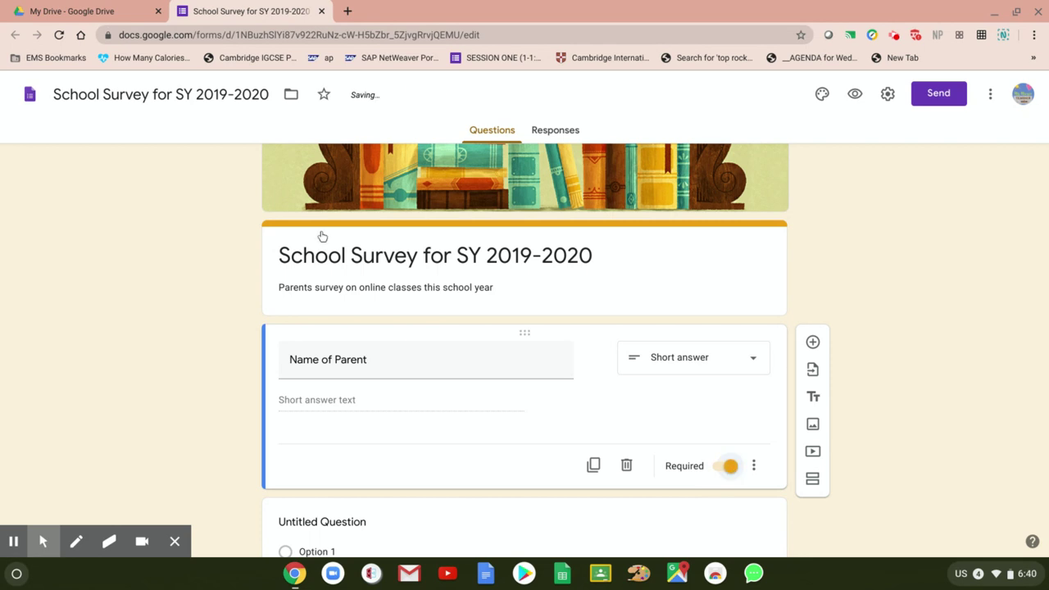
Add "ABC" at the start of the form title so it reads "ABC School Survey for SY 2019-2020".
{"action": "scroll", "coordinate": [131, 360], "scroll_direction": "down", "scroll_amount": 1}
{"action": "scroll", "coordinate": [945, 450], "scroll_direction": "up", "scroll_amount": 2}
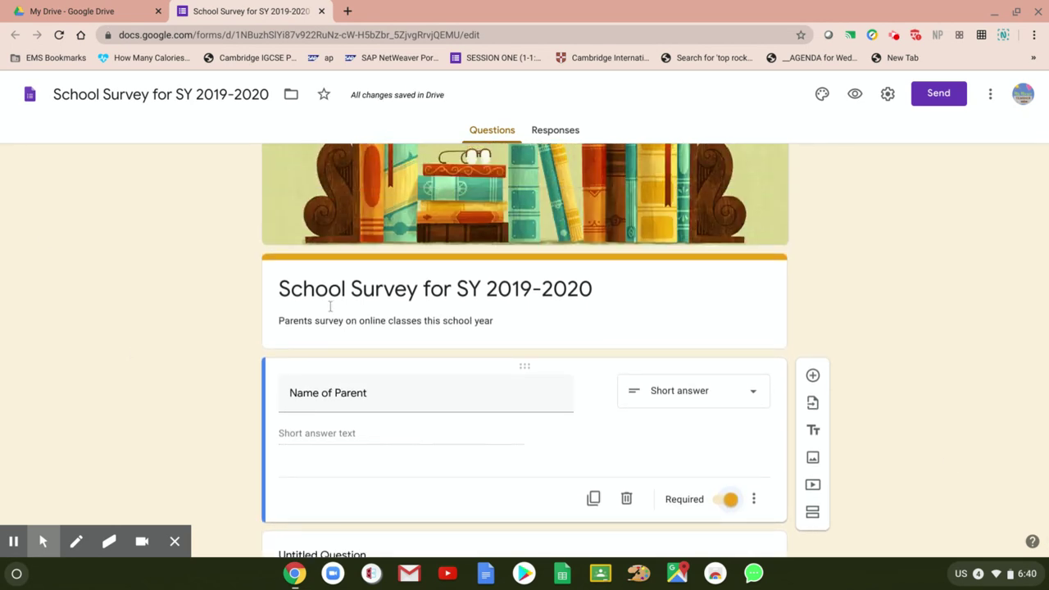
{"action": "left_click", "coordinate": [286, 281]}
{"action": "left_click", "coordinate": [286, 281]}
{"action": "left_click", "coordinate": [280, 283]}
{"action": "type", "text": "ABC"}
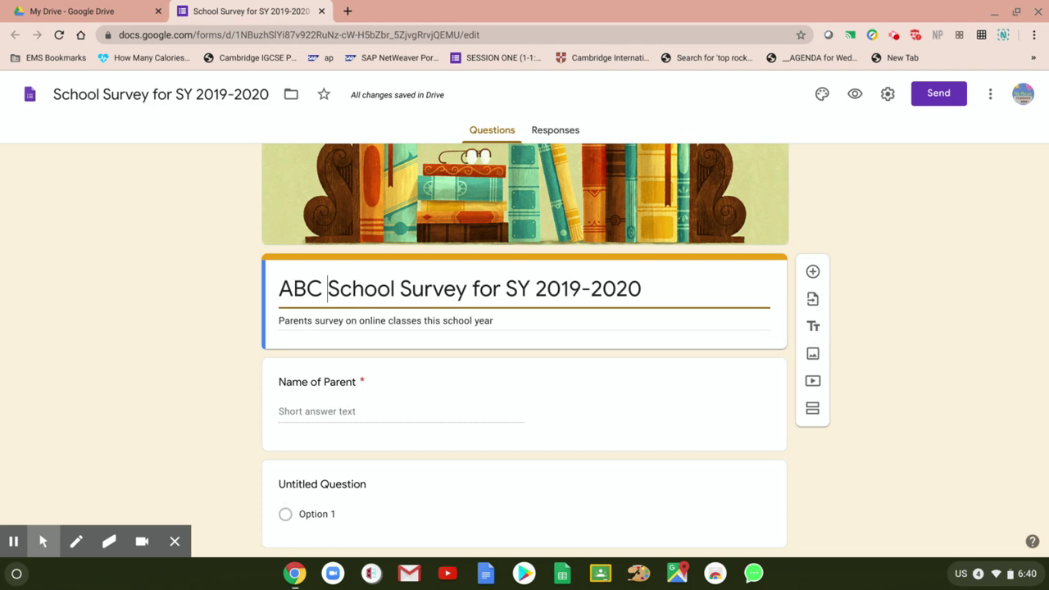
Add a blank question directly below the form's title section.
{"action": "scroll", "coordinate": [902, 344], "scroll_direction": "down", "scroll_amount": 1}
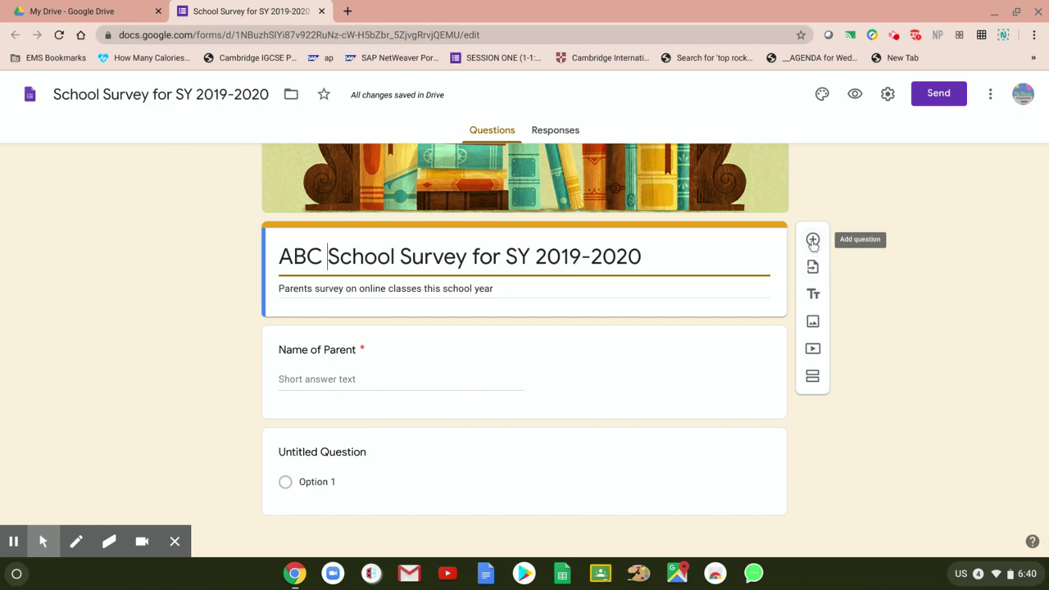
{"action": "left_click", "coordinate": [812, 241]}
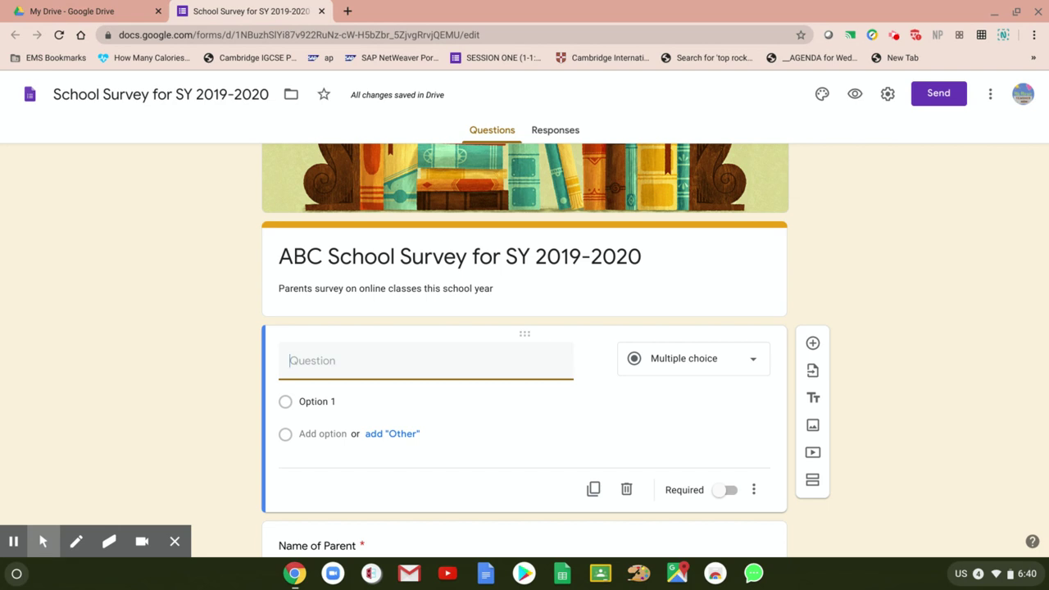
{"action": "scroll", "coordinate": [124, 359], "scroll_direction": "down", "scroll_amount": 3}
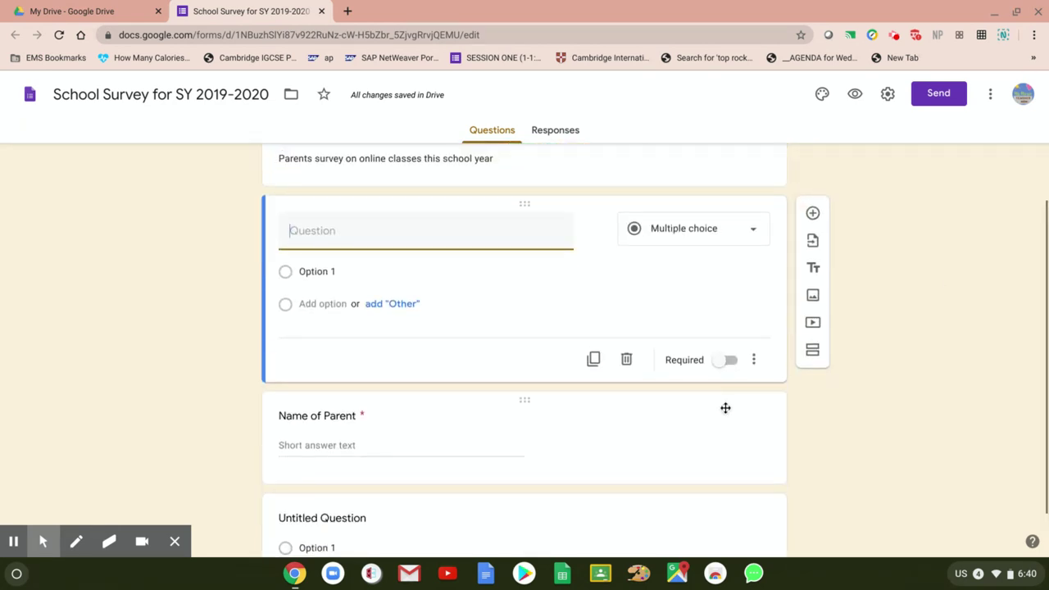
Duplicate the "Name of Parent" question and delete the blank question above it.
{"action": "left_click", "coordinate": [601, 447]}
{"action": "left_click", "coordinate": [597, 438]}
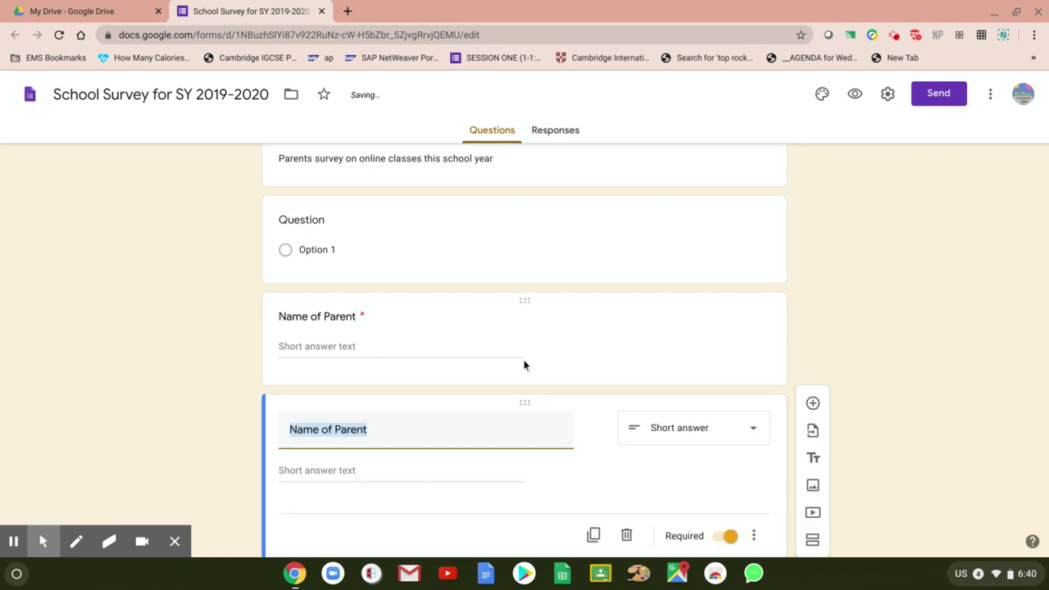
{"action": "left_click", "coordinate": [779, 222]}
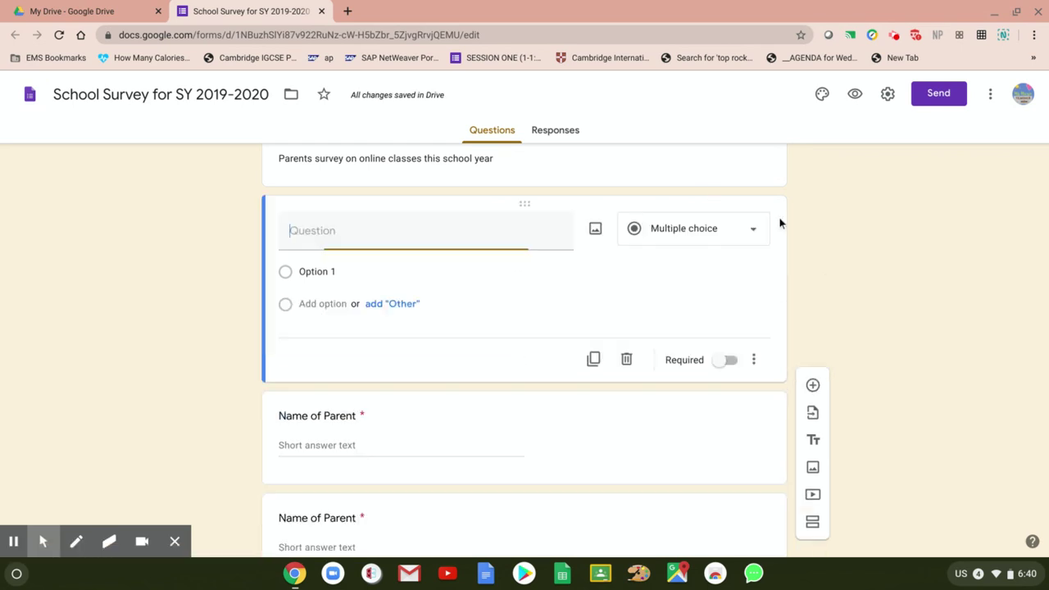
{"action": "left_click", "coordinate": [626, 359]}
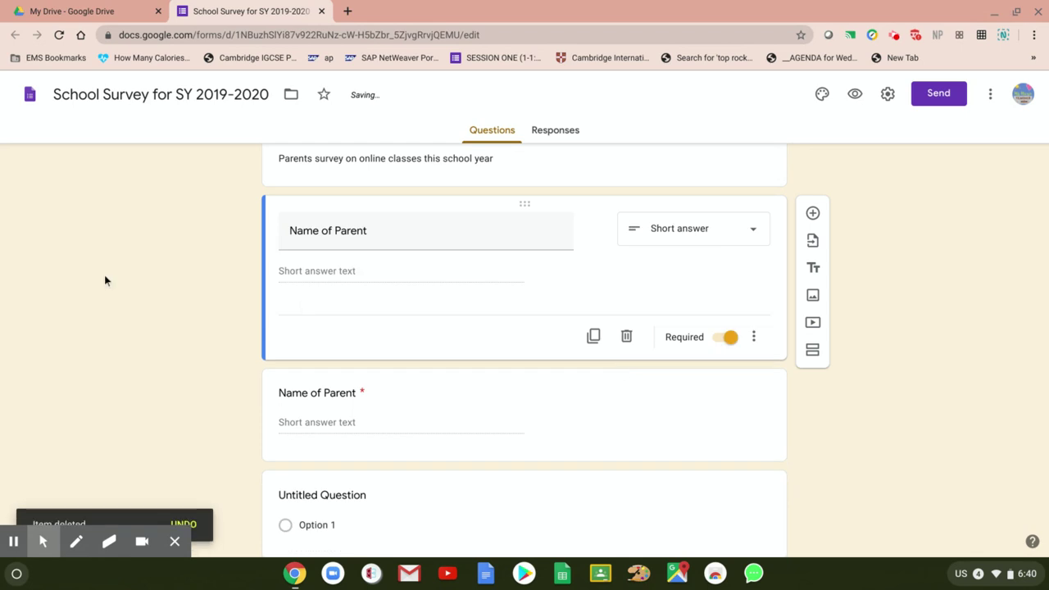
Retitle the duplicated second question "Name of student".
{"action": "scroll", "coordinate": [181, 334], "scroll_direction": "up", "scroll_amount": 2}
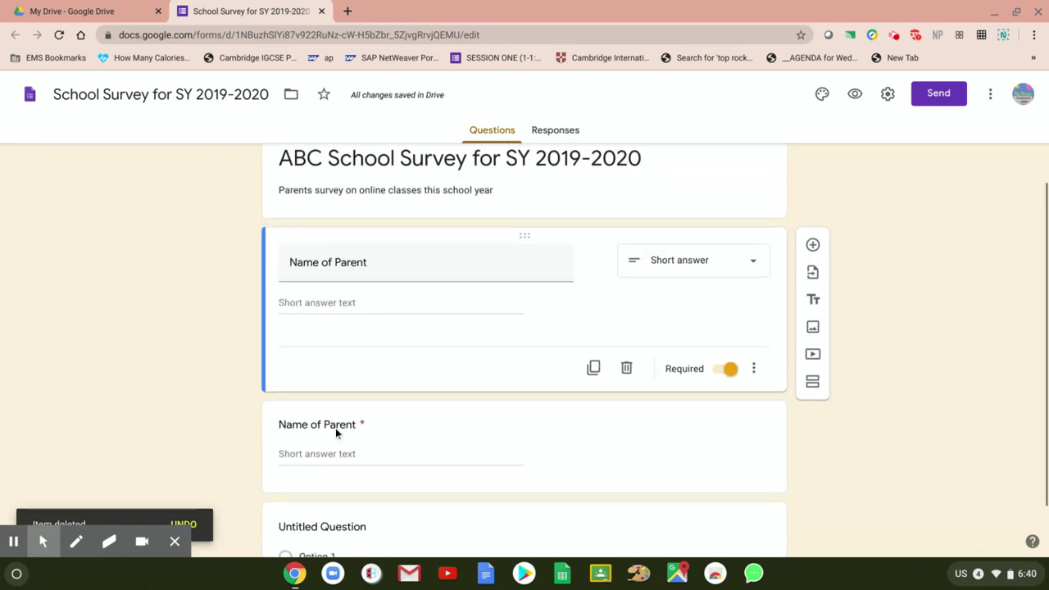
{"action": "left_click", "coordinate": [445, 445]}
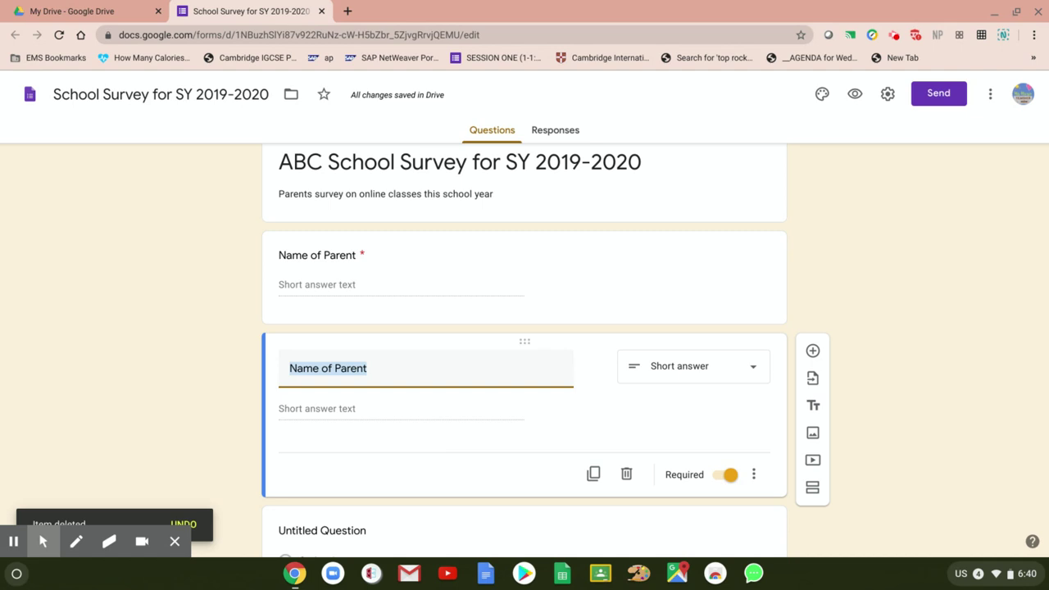
{"action": "type", "text": "Name of "}
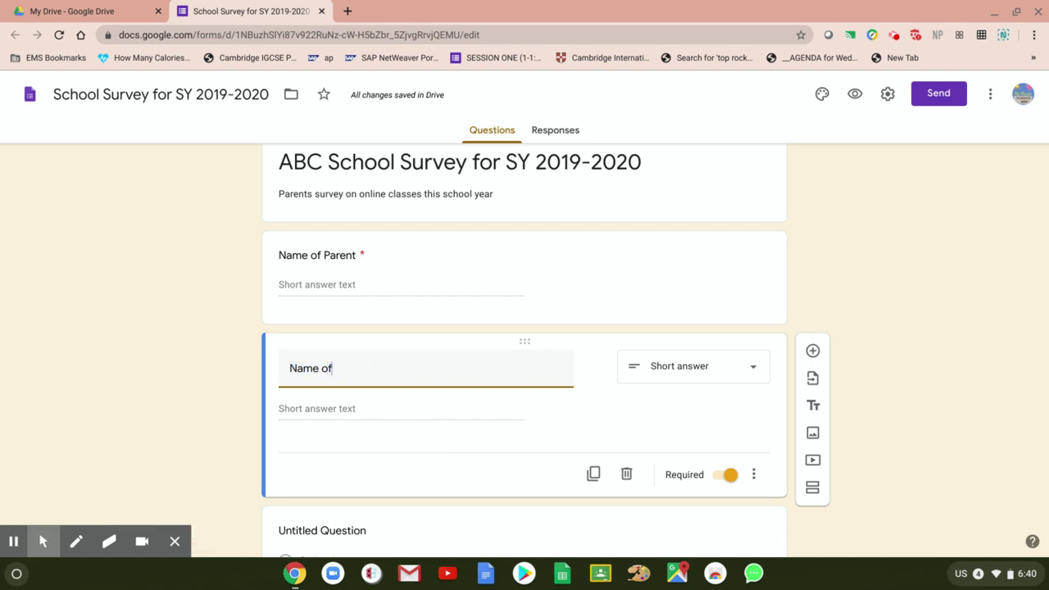
{"action": "type", "text": "student"}
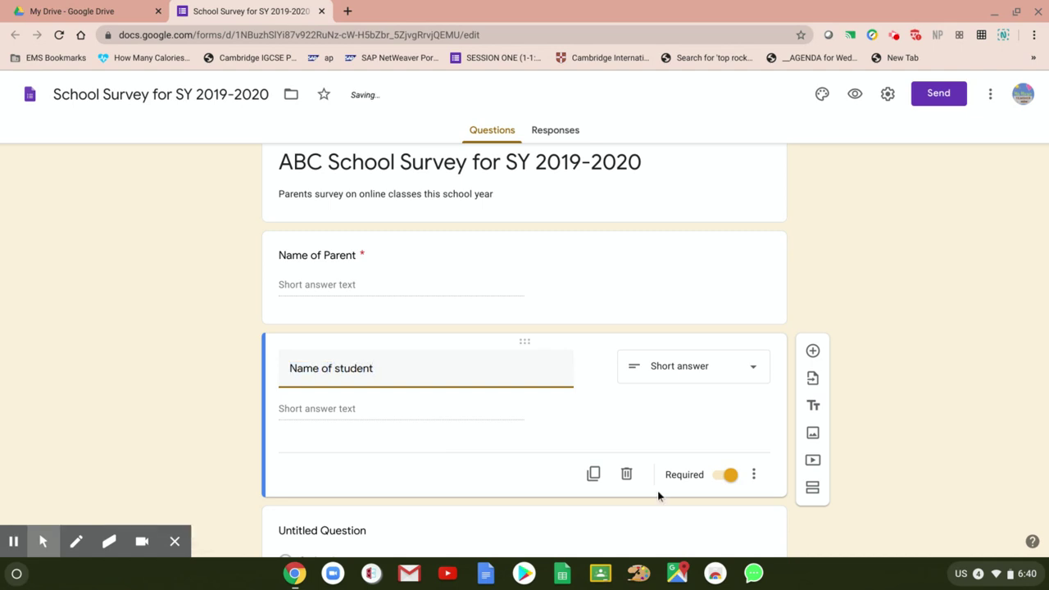
{"action": "left_click", "coordinate": [667, 418]}
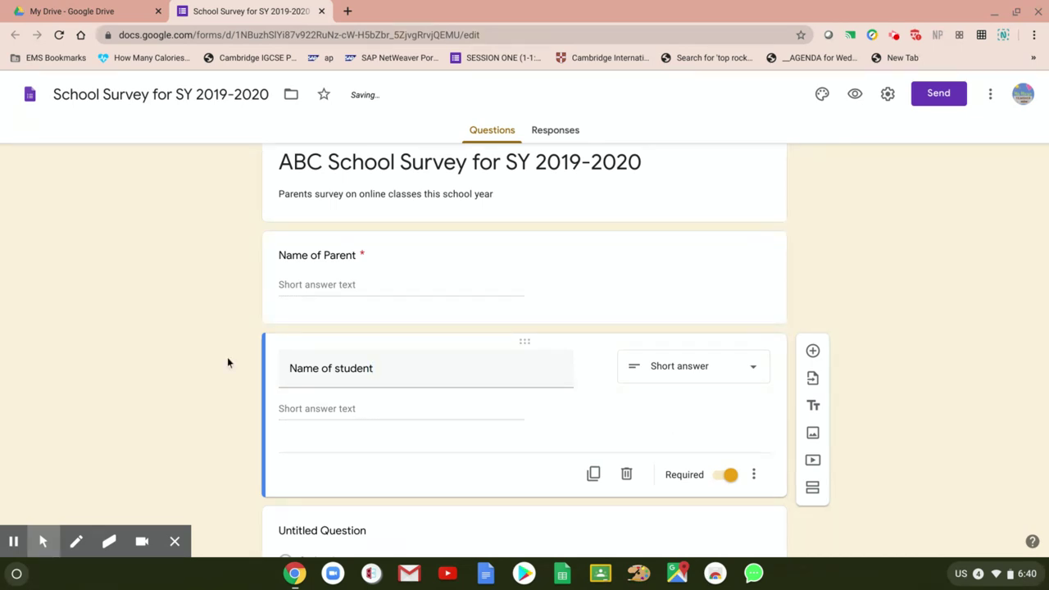
Retitle the untitled last question "Year and section" and set its type to Multiple choice.
{"action": "scroll", "coordinate": [961, 413], "scroll_direction": "down", "scroll_amount": 1}
{"action": "scroll", "coordinate": [959, 377], "scroll_direction": "down", "scroll_amount": 2}
{"action": "scroll", "coordinate": [490, 354], "scroll_direction": "up", "scroll_amount": 1}
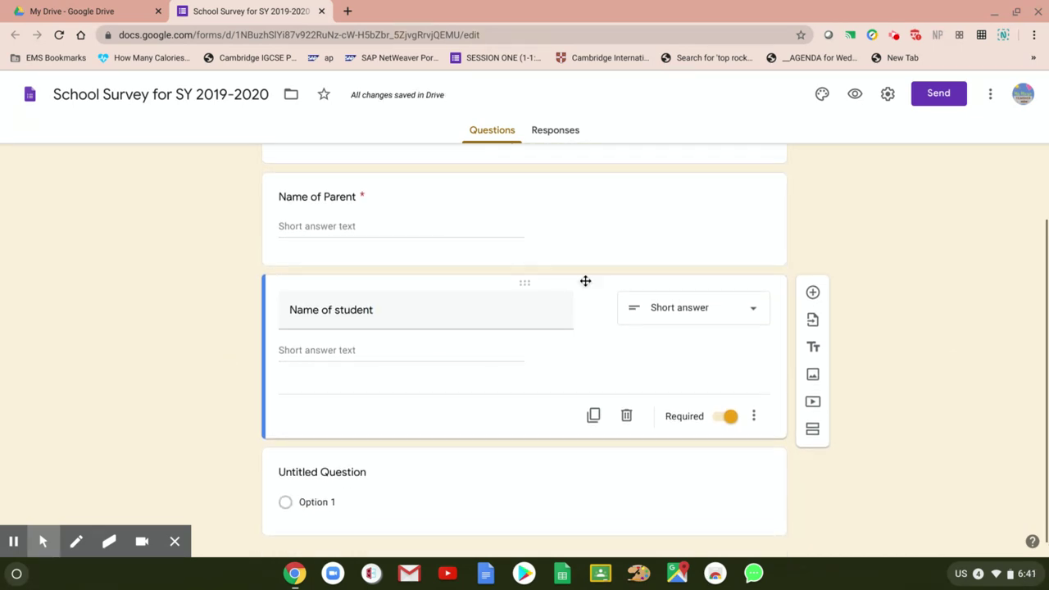
{"action": "scroll", "coordinate": [943, 382], "scroll_direction": "down", "scroll_amount": 1}
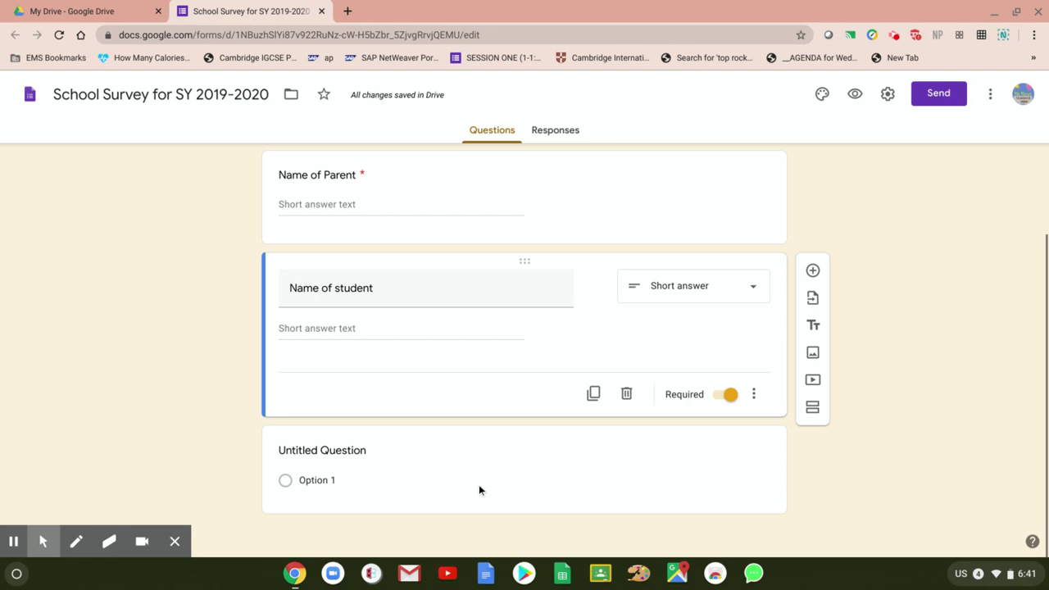
{"action": "left_click", "coordinate": [523, 476]}
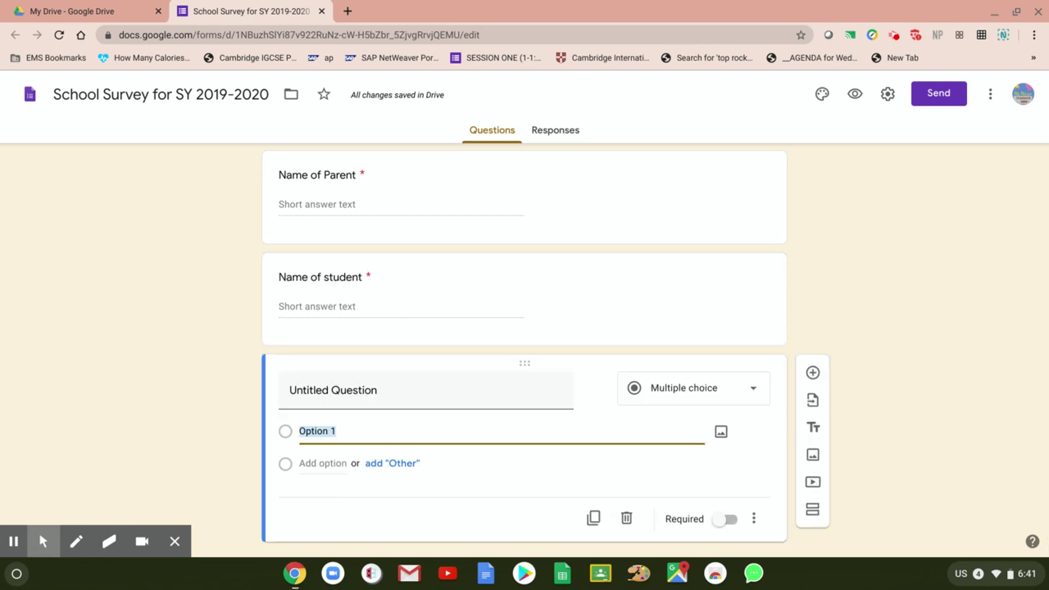
{"action": "left_click", "coordinate": [318, 392]}
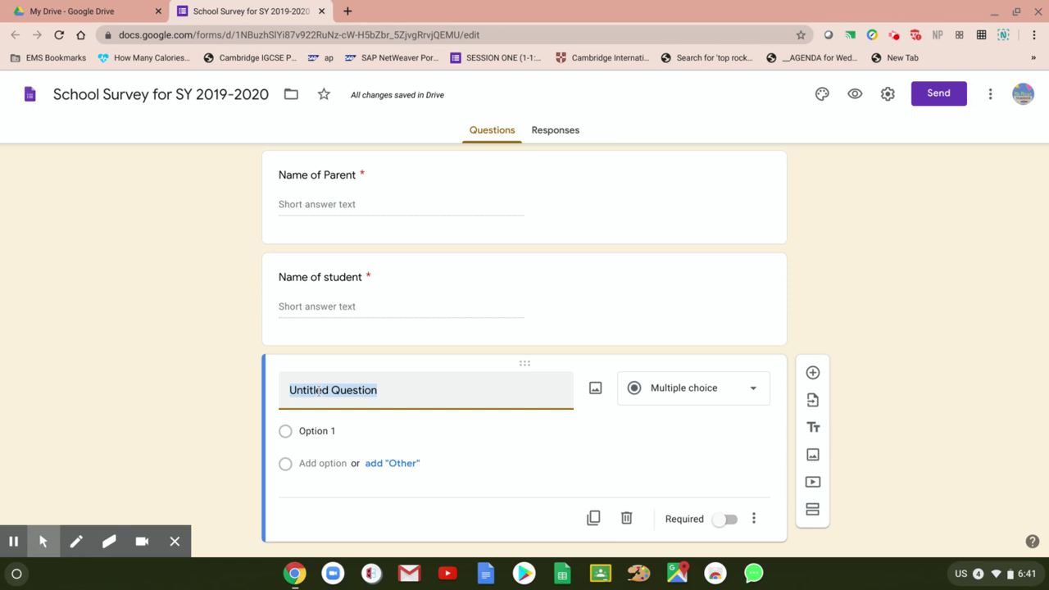
{"action": "type", "text": "Year and"}
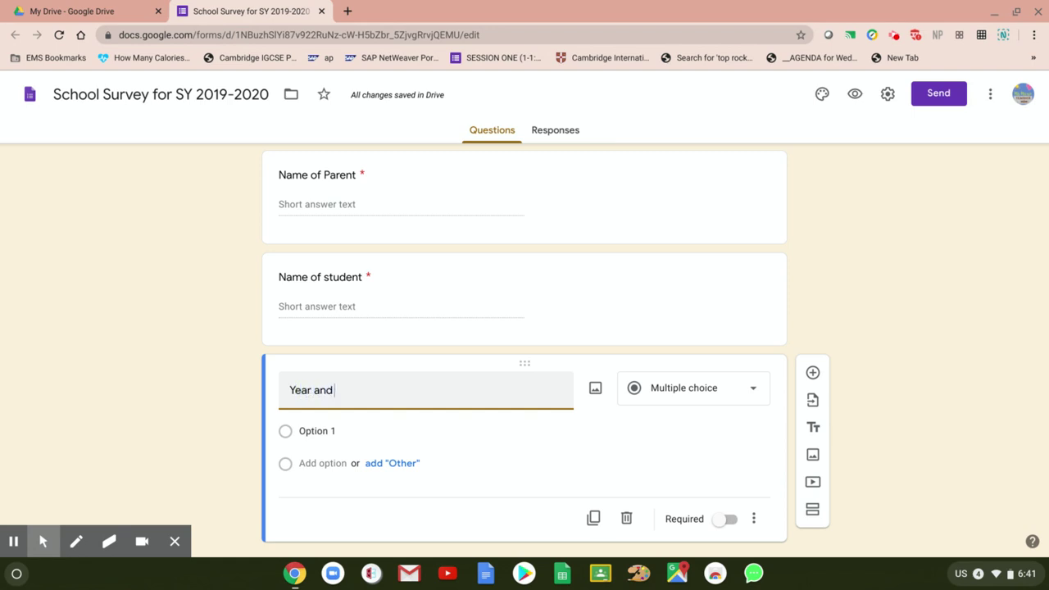
{"action": "type", "text": " secti"}
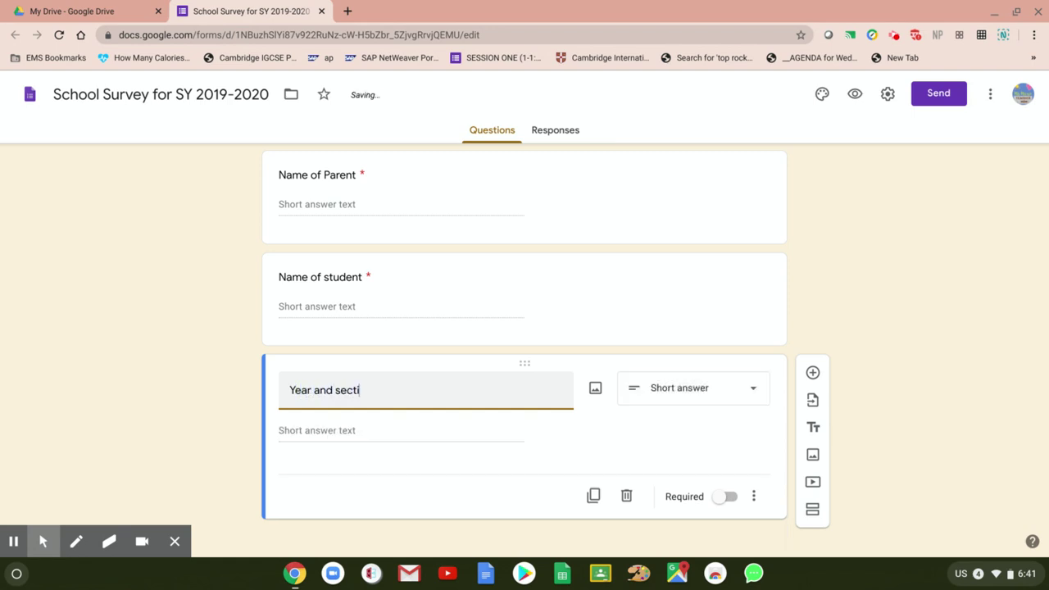
{"action": "type", "text": "on"}
{"action": "left_click", "coordinate": [660, 390]}
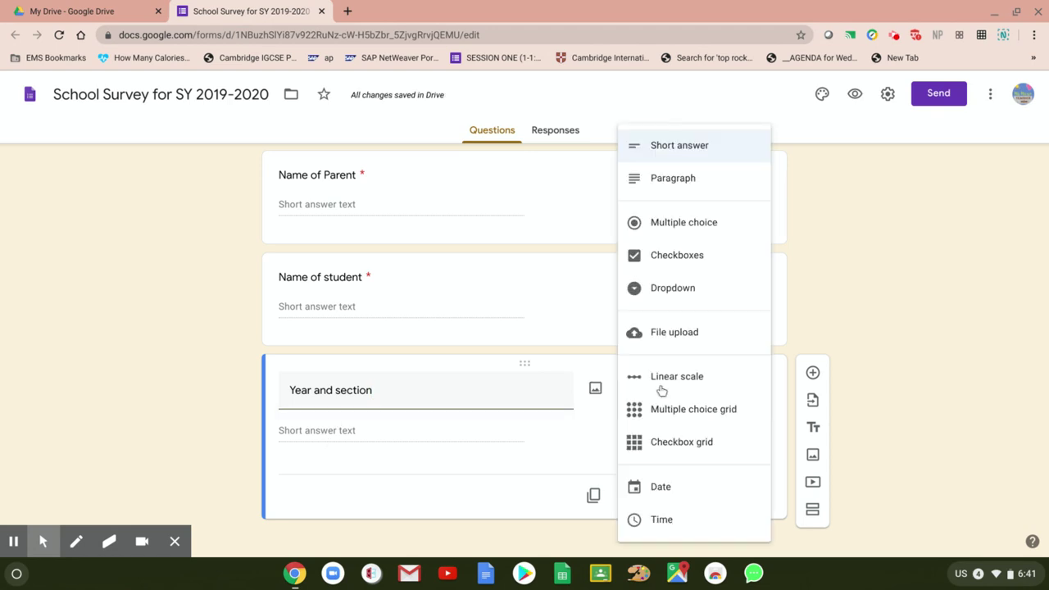
{"action": "left_click", "coordinate": [682, 228]}
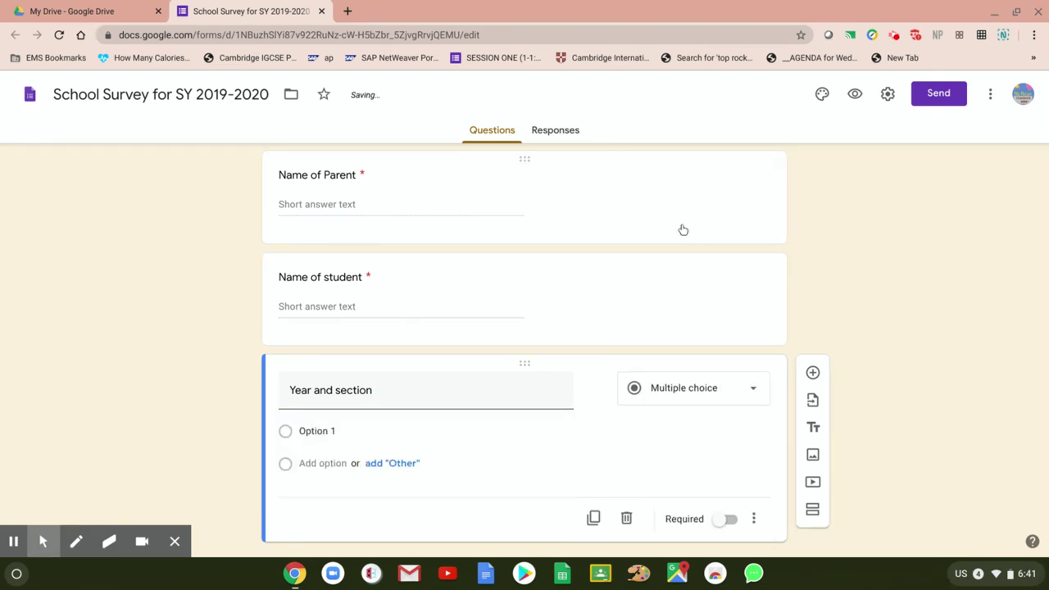
Enter the answer options Year 1, Year 2, Year 3 and Year 12 for the "Year and section" question.
{"action": "left_click", "coordinate": [314, 435]}
{"action": "type", "text": "Year 21"}
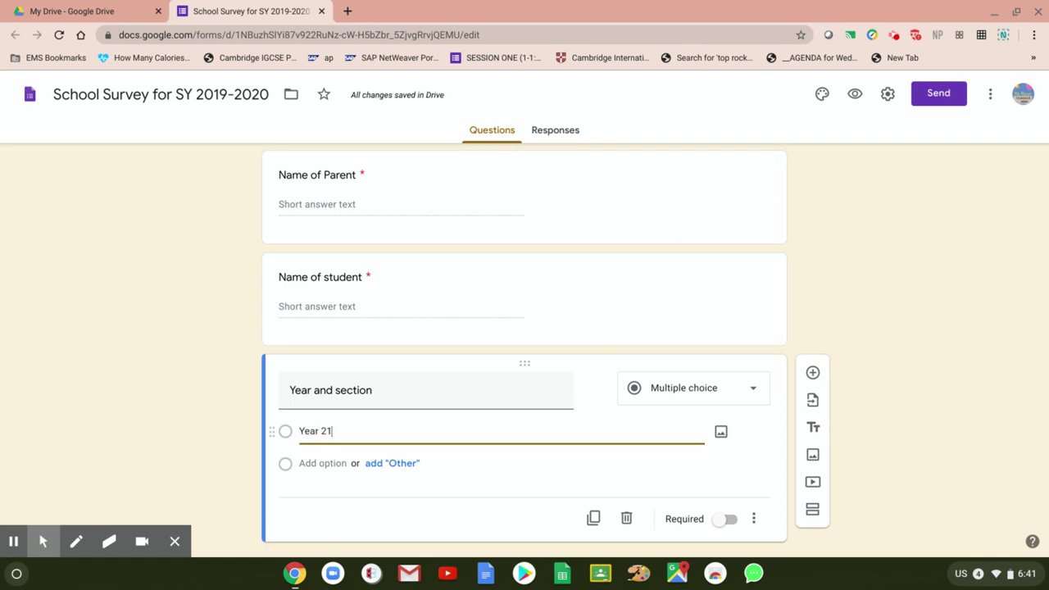
{"action": "key", "text": "BackSpace"}
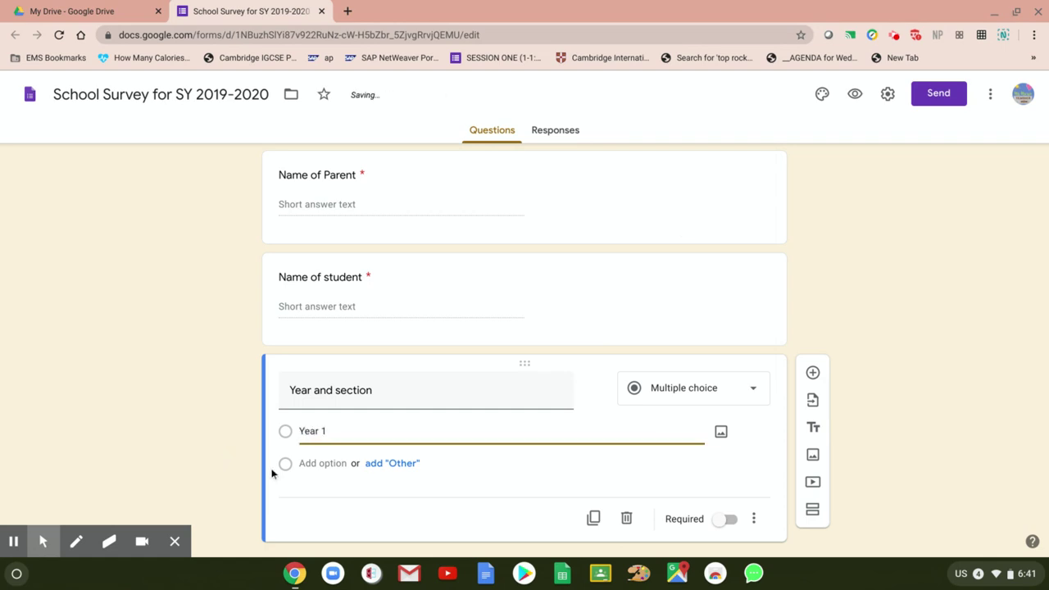
{"action": "left_click", "coordinate": [308, 464]}
{"action": "type", "text": "Year 2"}
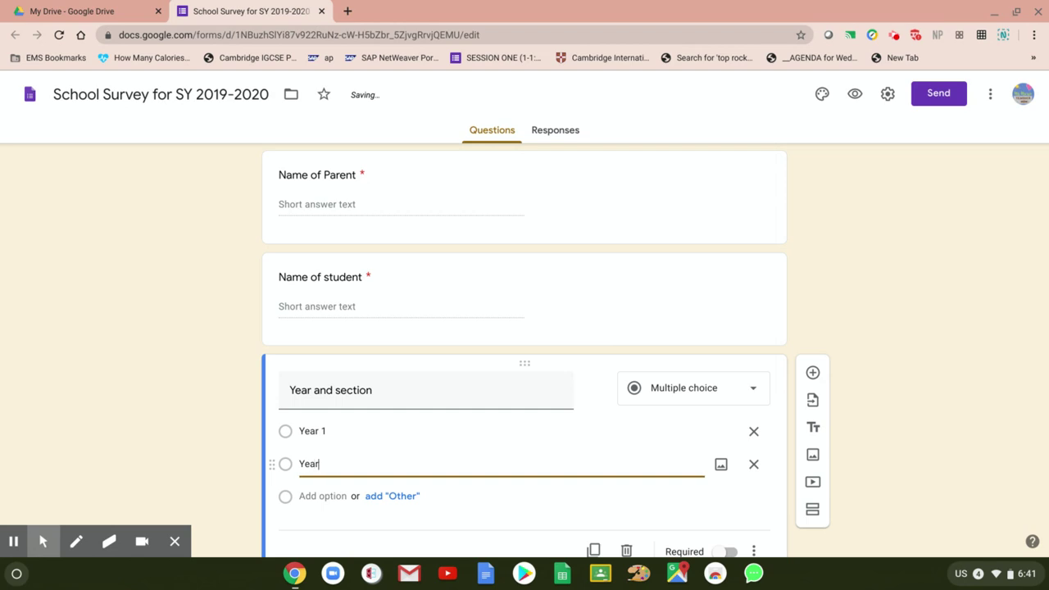
{"action": "left_click", "coordinate": [308, 494]}
{"action": "type", "text": "Year 4"}
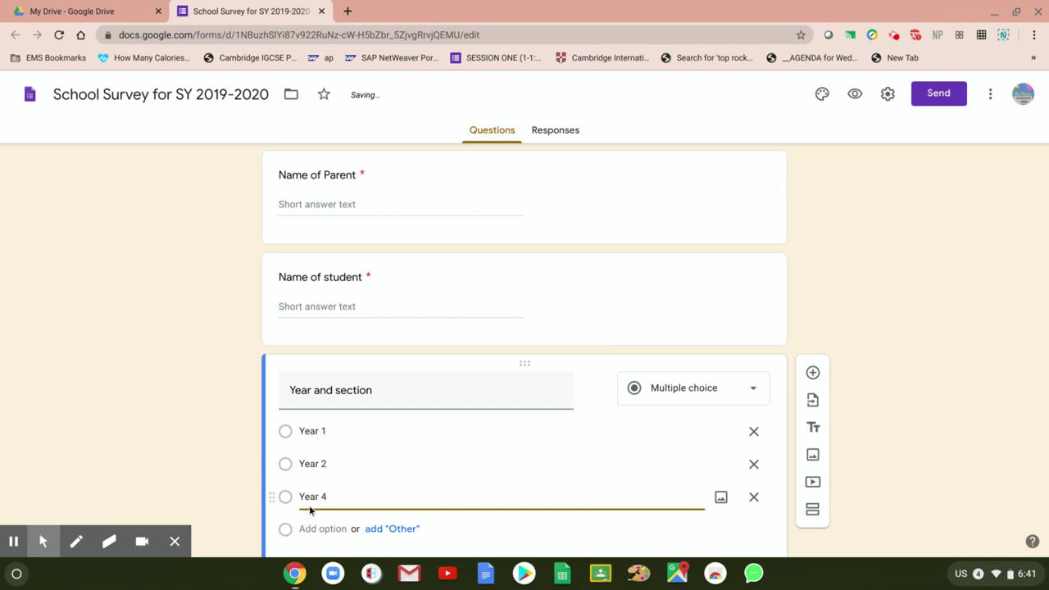
{"action": "key", "text": "BackSpace"}
{"action": "type", "text": "3"}
{"action": "left_click", "coordinate": [319, 531]}
{"action": "type", "text": "Year 12"}
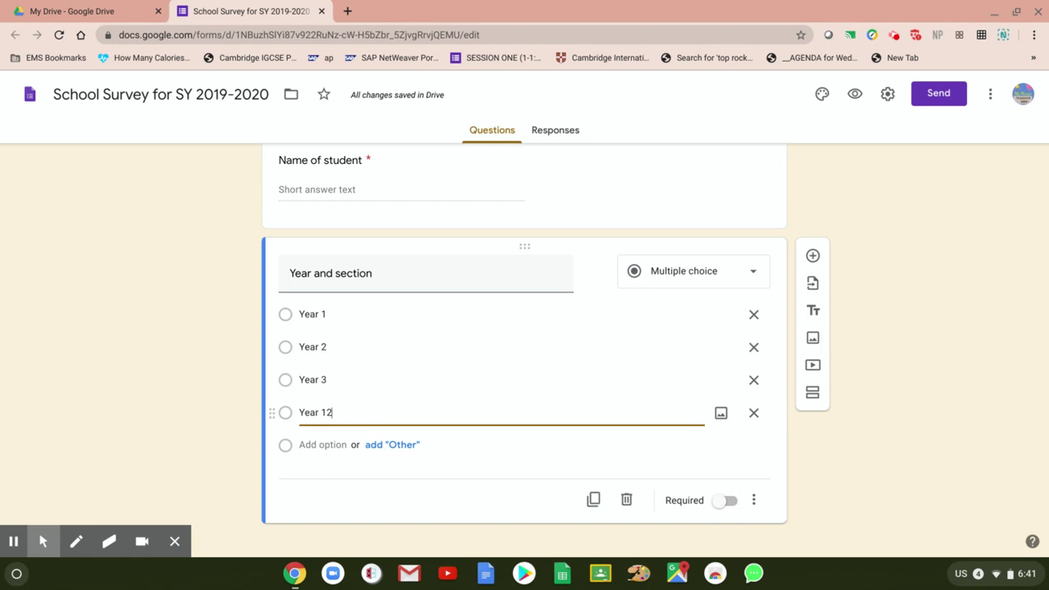
Make the "Year and section" question required and add a new question below it.
{"action": "left_click", "coordinate": [127, 418]}
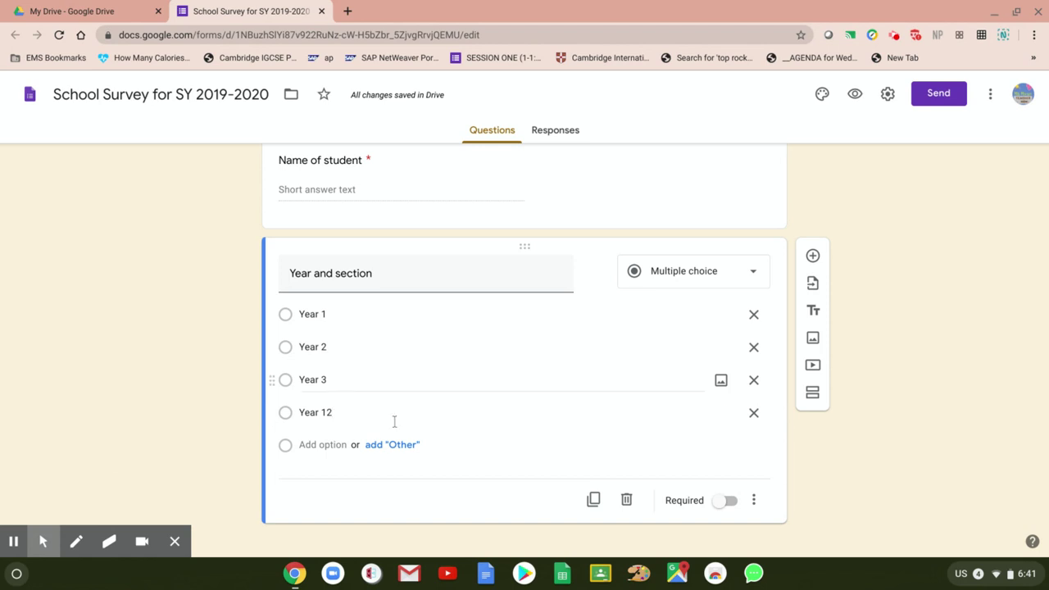
{"action": "left_click", "coordinate": [729, 502]}
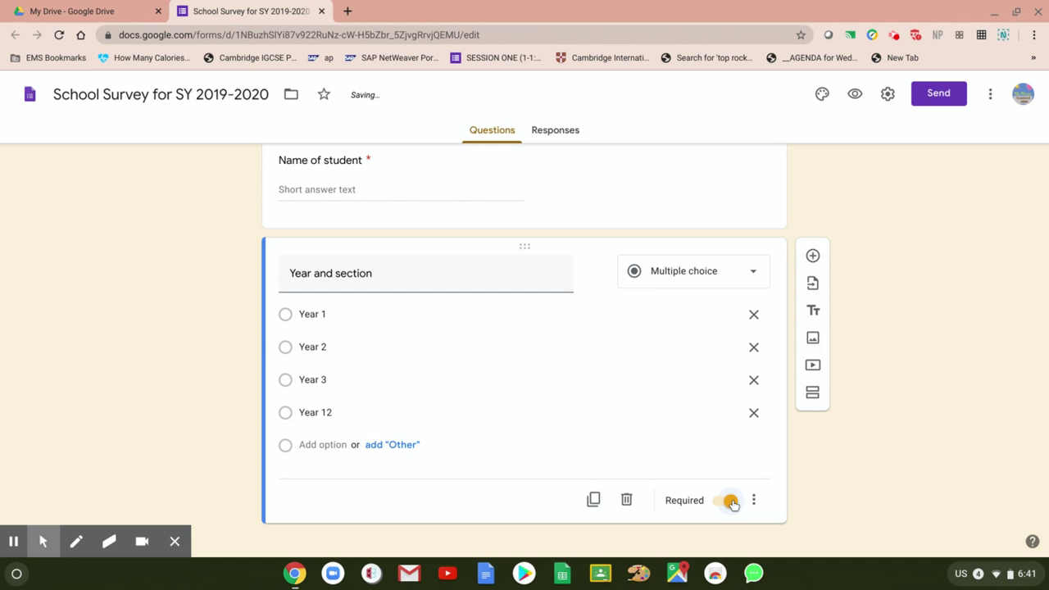
{"action": "left_click", "coordinate": [816, 258]}
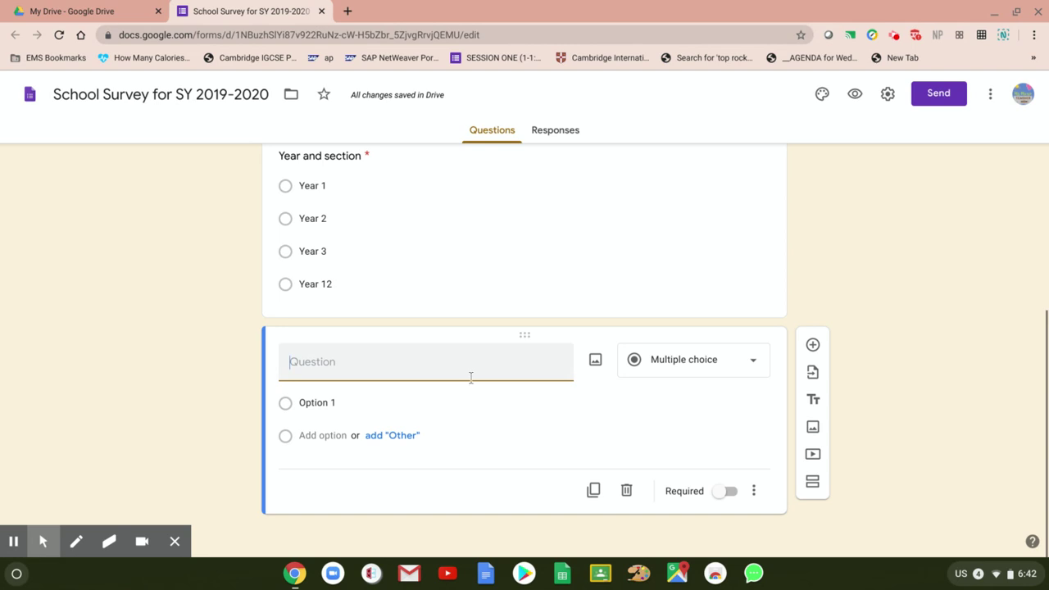
{"action": "type", "text": "How w"}
{"action": "type", "text": "e"}
{"action": "key", "text": "BackSpace"}
{"action": "key", "text": "BackSpace"}
{"action": "type", "text": "sats"}
{"action": "key", "text": "BackSpace"}
{"action": "key", "text": "BackSpace"}
{"action": "key", "text": "BackSpace"}
{"action": "key", "text": "BackSpace"}
{"action": "key", "text": "BackSpace"}
{"action": "key", "text": "BackSpace"}
{"action": "key", "text": "BackSpace"}
{"action": "key", "text": "BackSpace"}
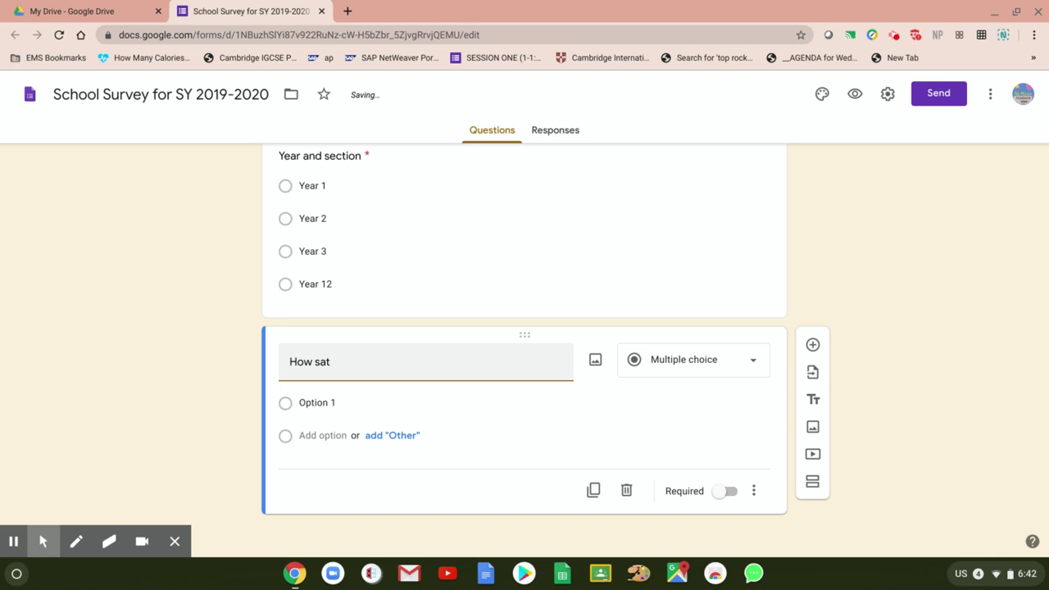
{"action": "type", "text": "Teac"}
{"action": "key", "text": "BackSpace"}
{"action": "key", "text": "BackSpace"}
{"action": "key", "text": "BackSpace"}
{"action": "key", "text": "BackSpace"}
Title the new question "Rate your satisfaction of the online resources provided by the school this year".
{"action": "type", "text": "Ra"}
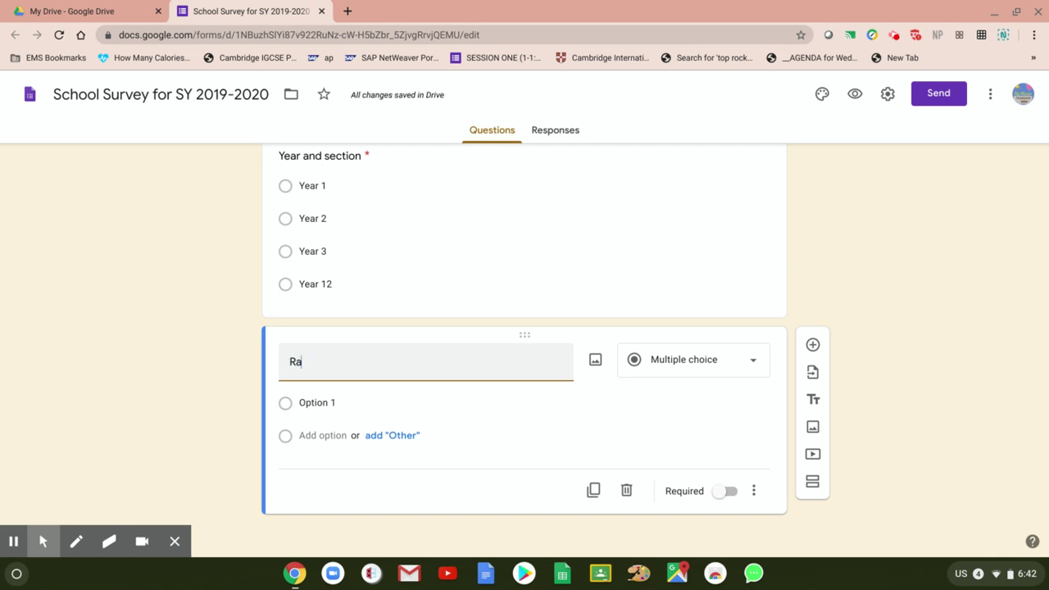
{"action": "type", "text": "te your satisfaction of "}
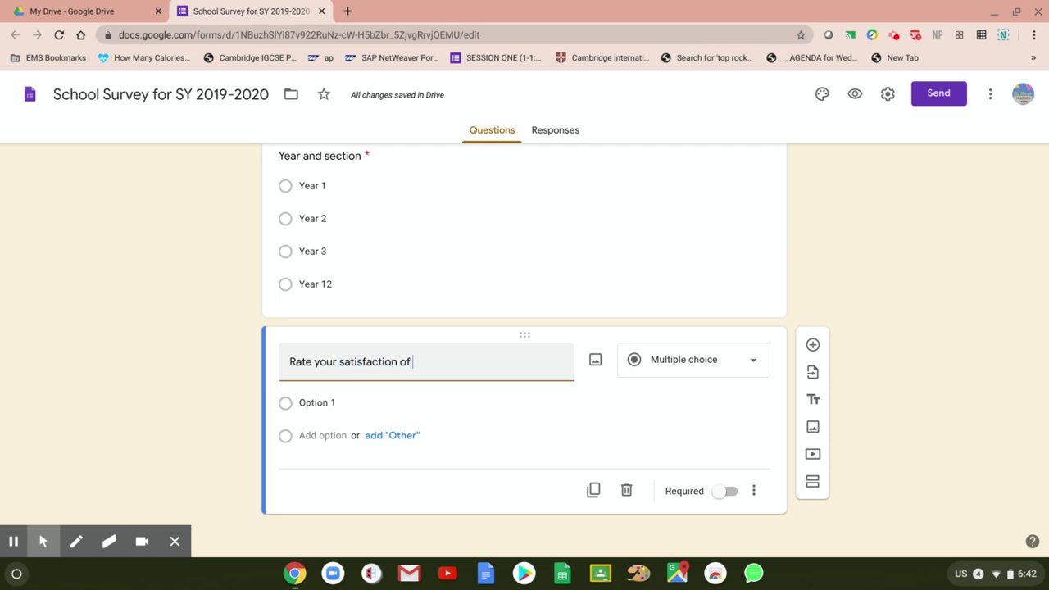
{"action": "type", "text": "the online resoruces"}
{"action": "key", "text": "BackSpace"}
{"action": "key", "text": "BackSpace"}
{"action": "key", "text": "BackSpace"}
{"action": "key", "text": "BackSpace"}
{"action": "type", "text": "urces pro"}
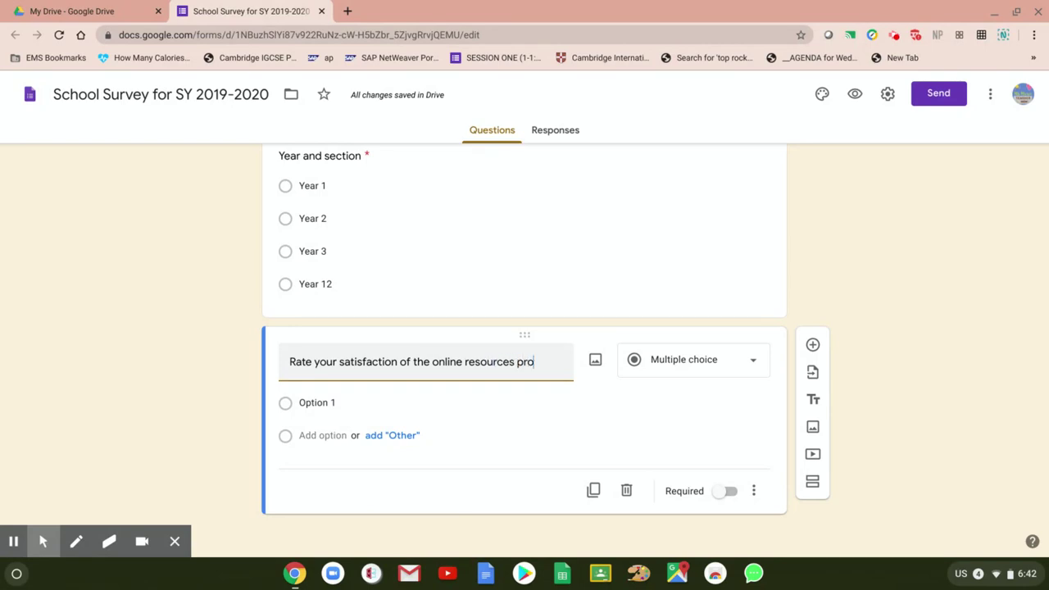
{"action": "type", "text": "vided by the s"}
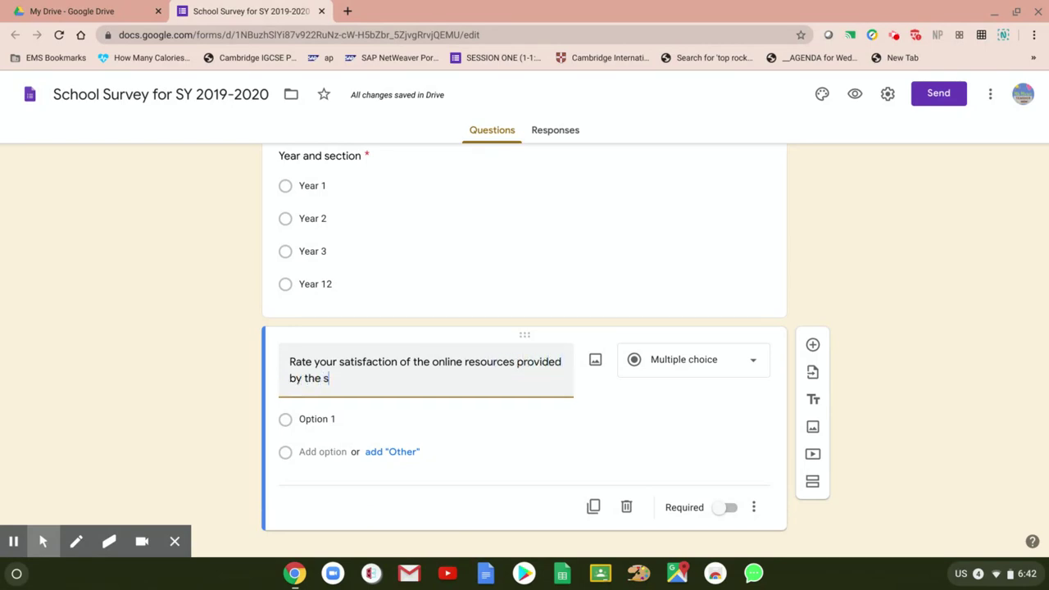
{"action": "type", "text": "chool this"}
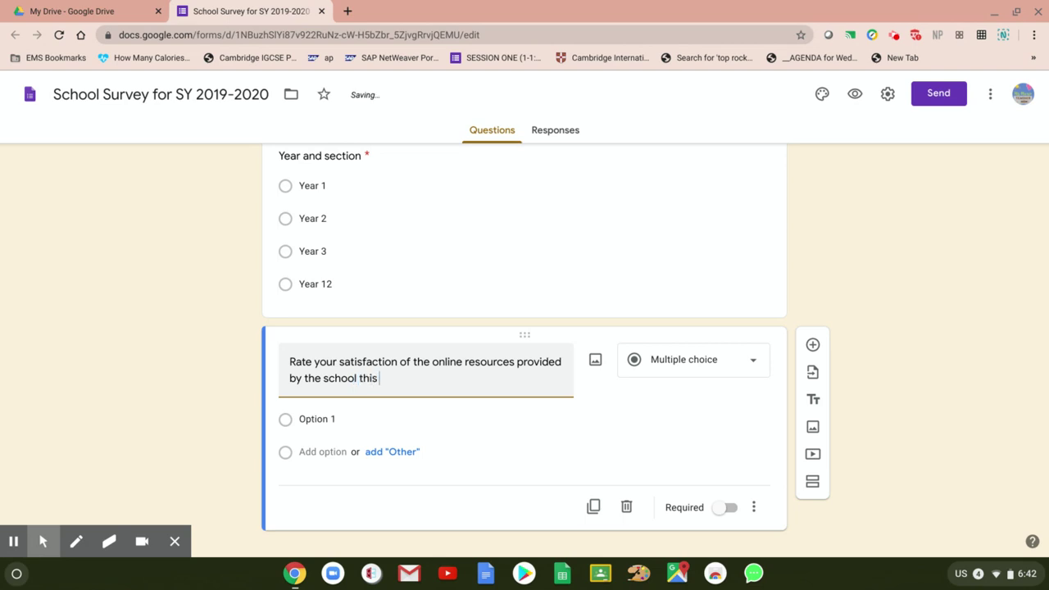
{"action": "type", "text": " year"}
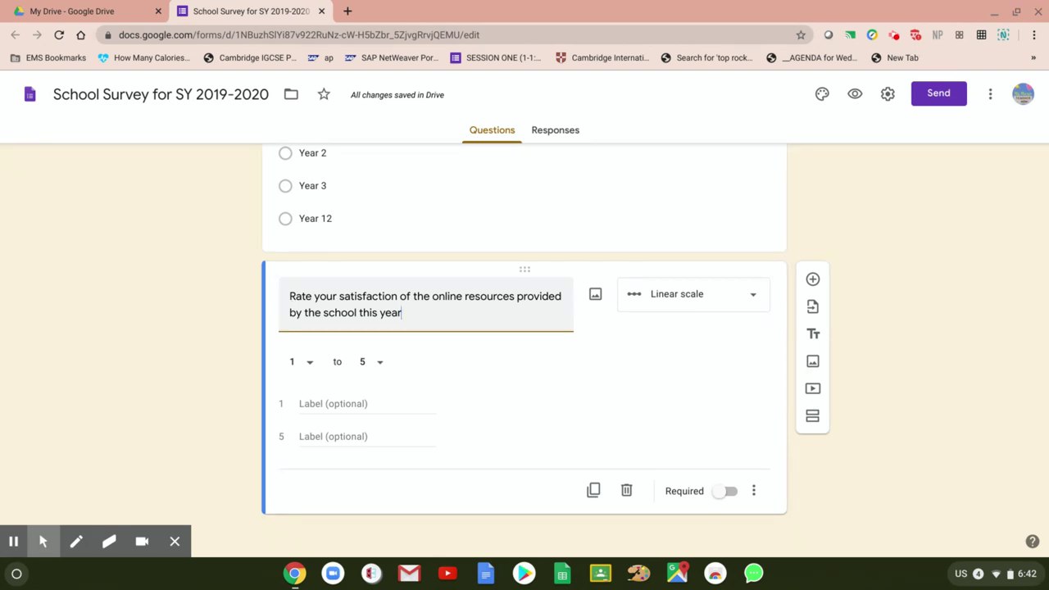
Label 1 as "Not satisfied" and 5 as "Very Satisfied" on the satisfaction question's linear scale, and make the question required.
{"action": "left_click", "coordinate": [327, 406]}
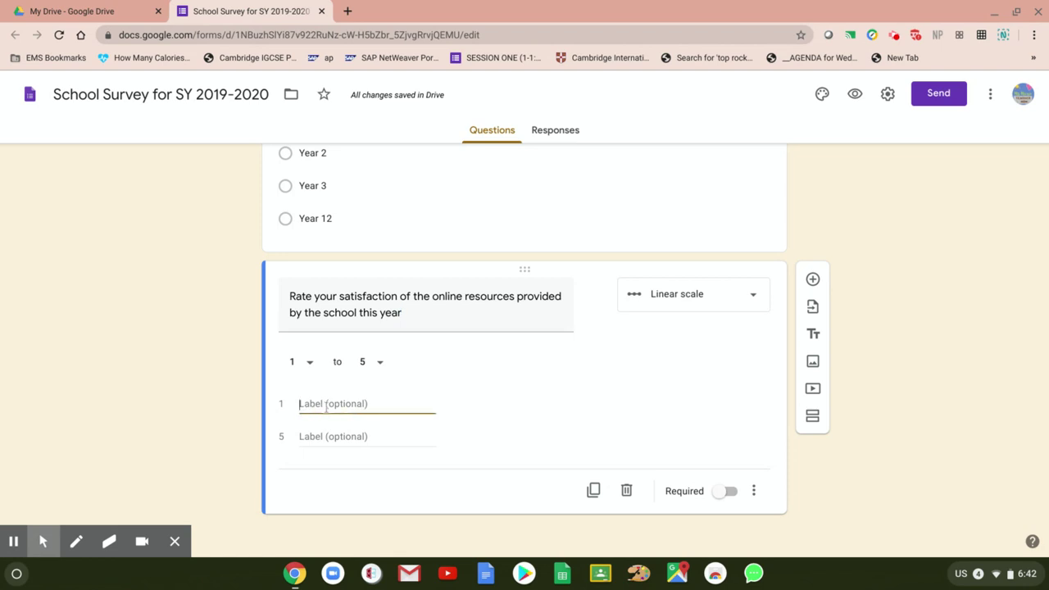
{"action": "type", "text": "Not satisfied"}
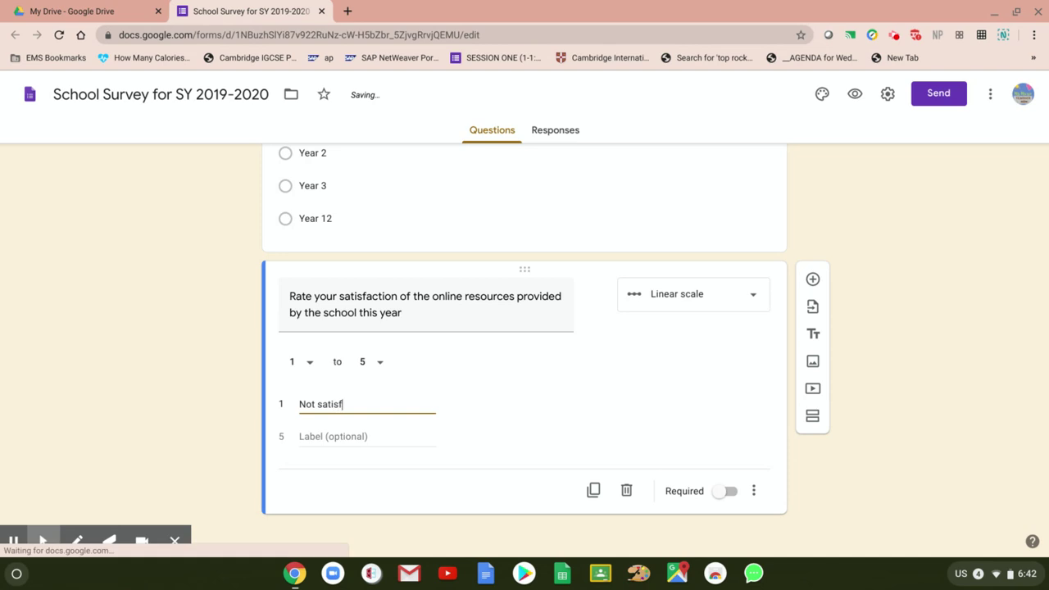
{"action": "left_click", "coordinate": [320, 443]}
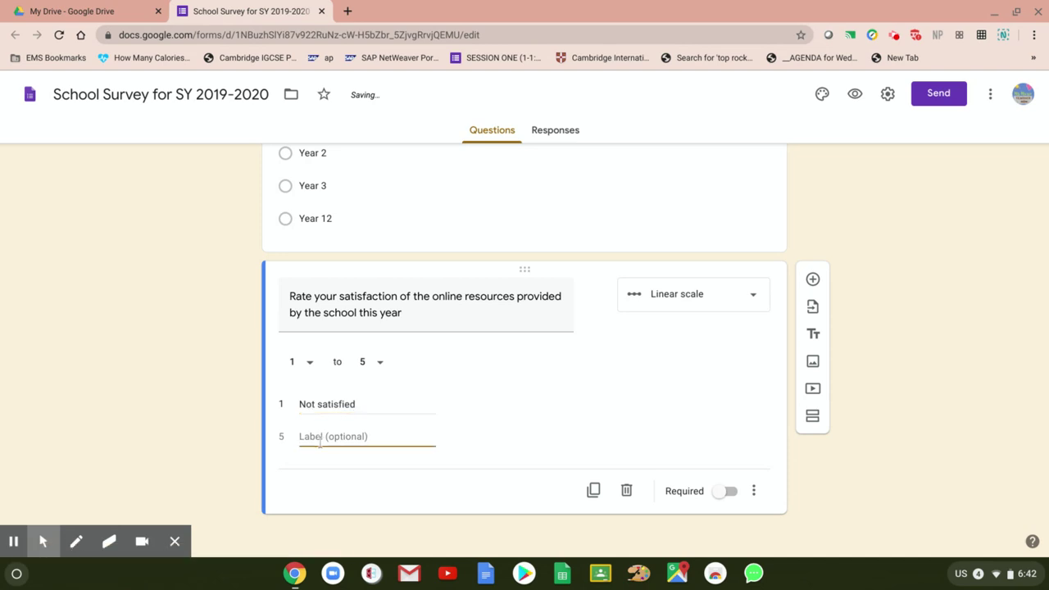
{"action": "type", "text": "VerySa"}
{"action": "key", "text": "BackSpace"}
{"action": "key", "text": "BackSpace"}
{"action": "type", "text": "Satisfied"}
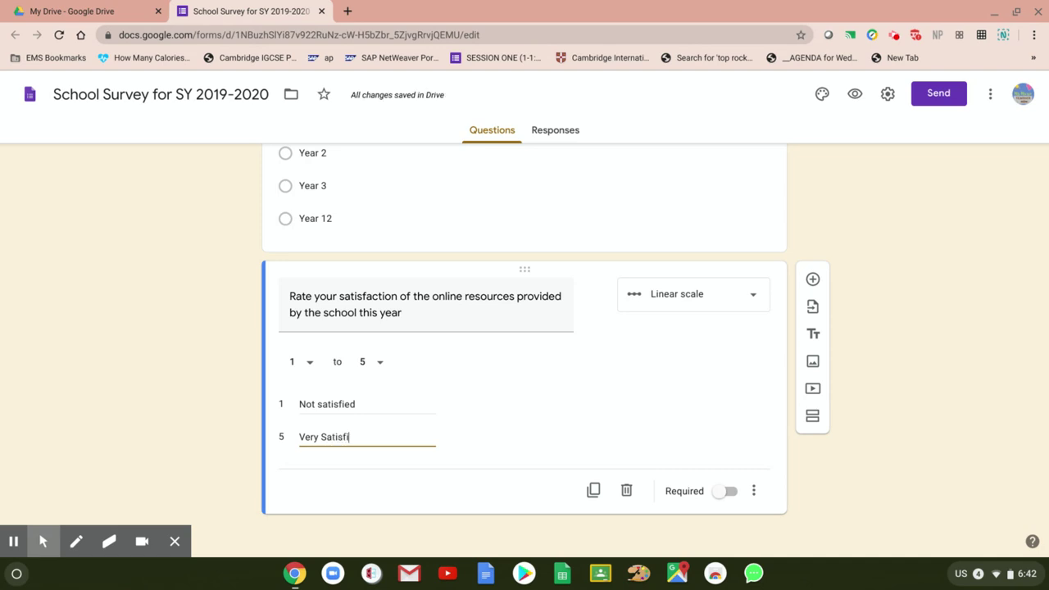
{"action": "left_click", "coordinate": [732, 492]}
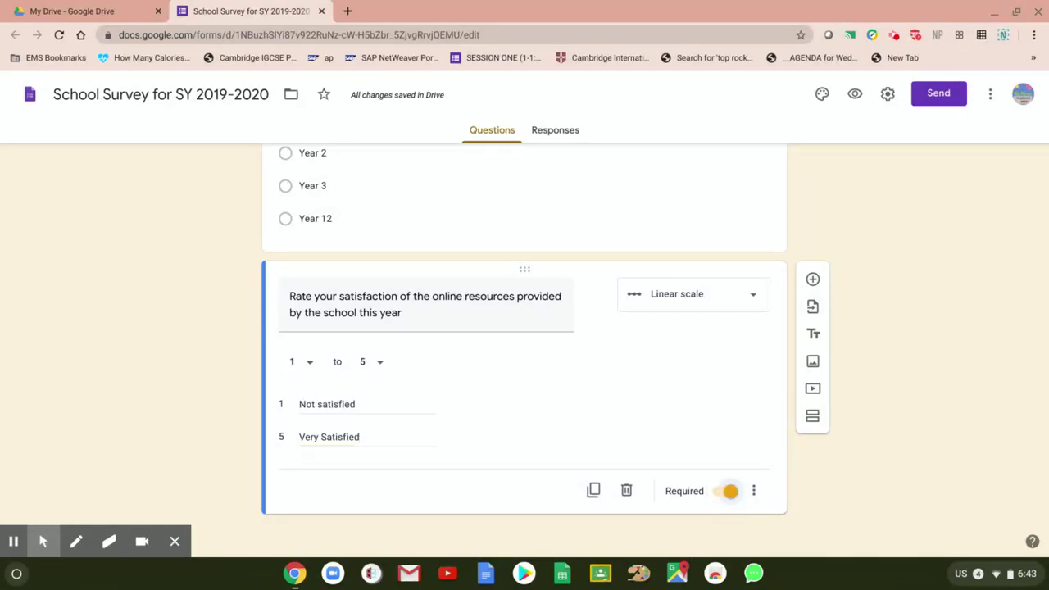
Add a question after the satisfaction rating titled "Any comments or feedback please type below".
{"action": "left_click", "coordinate": [814, 282]}
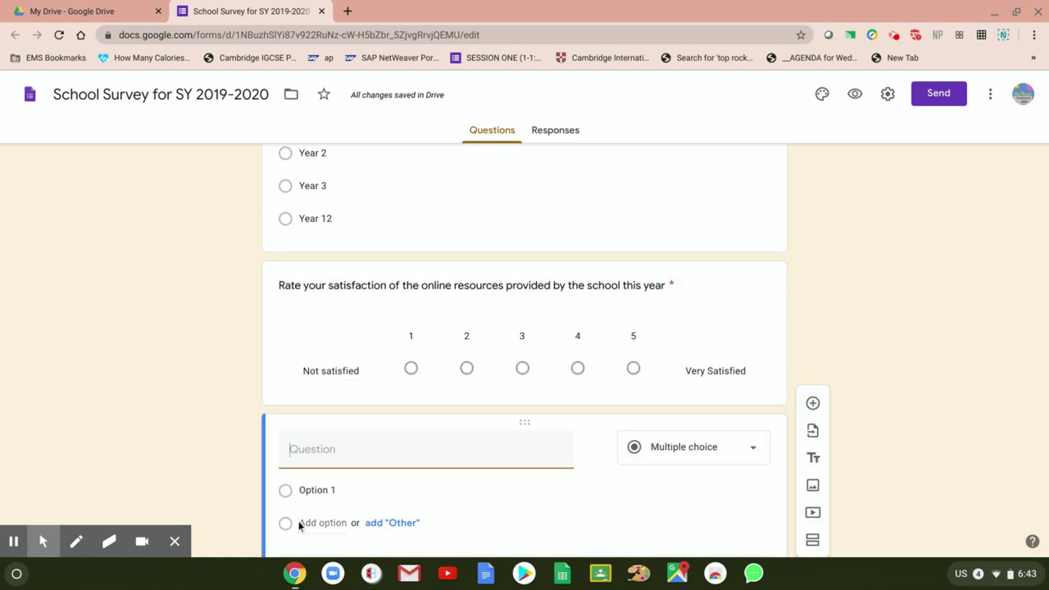
{"action": "left_click", "coordinate": [362, 451]}
{"action": "type", "text": "An"}
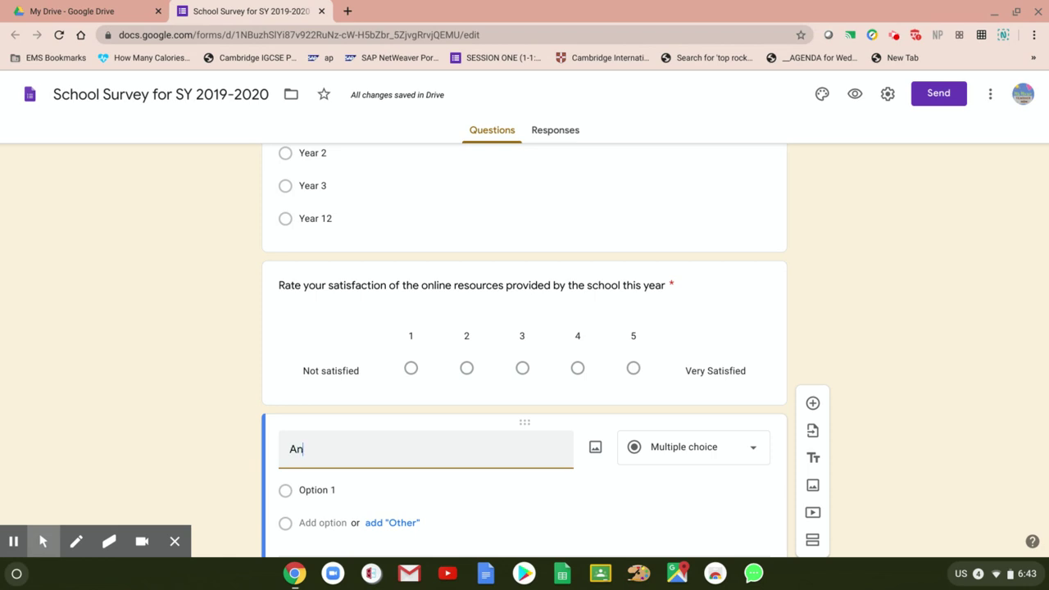
{"action": "type", "text": "y comments a"}
{"action": "type", "text": "or feed"}
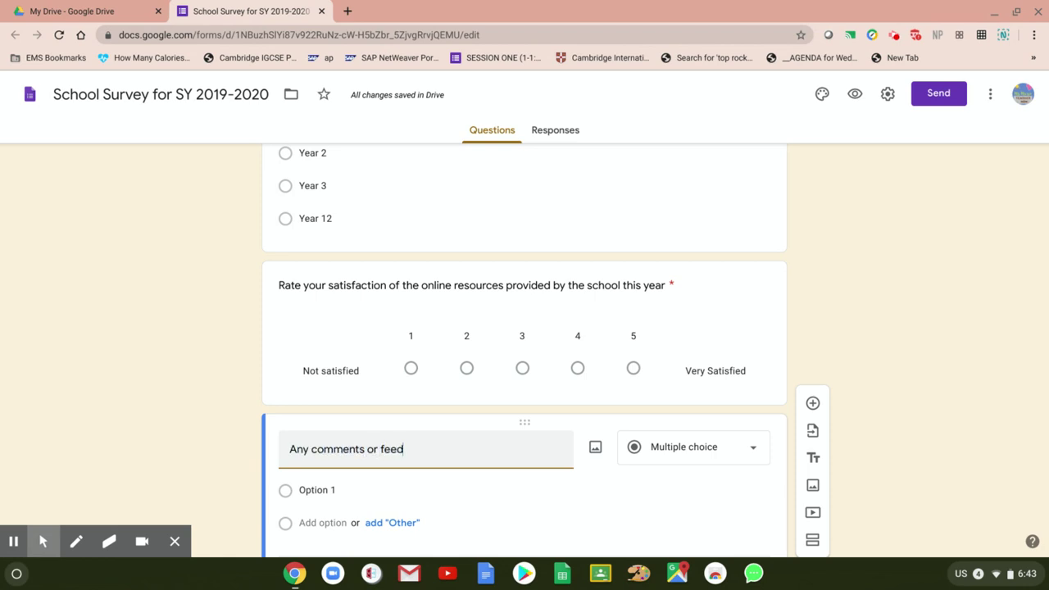
{"action": "type", "text": "back"}
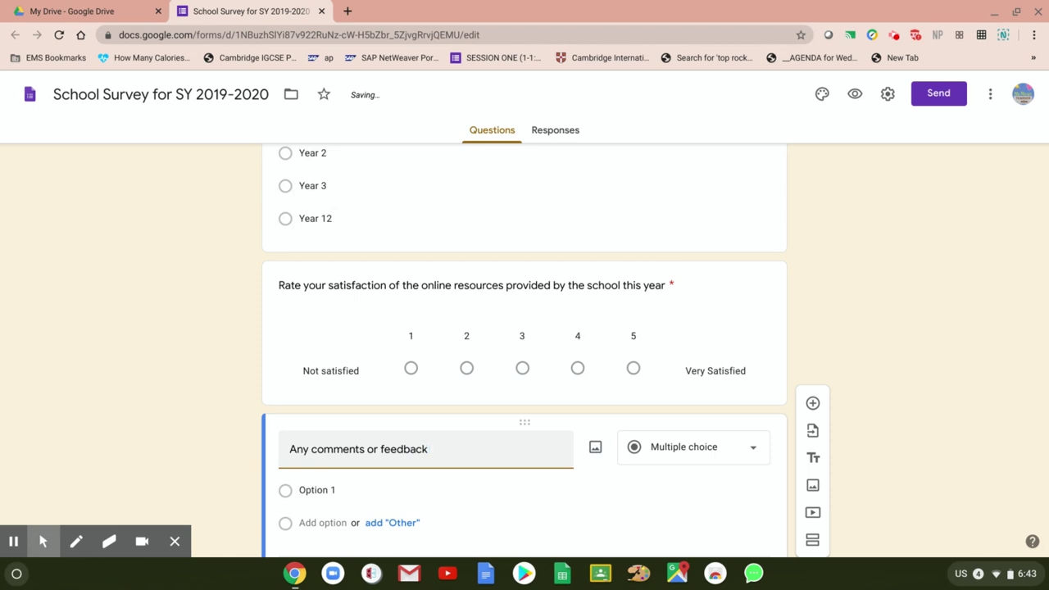
{"action": "type", "text": " please"}
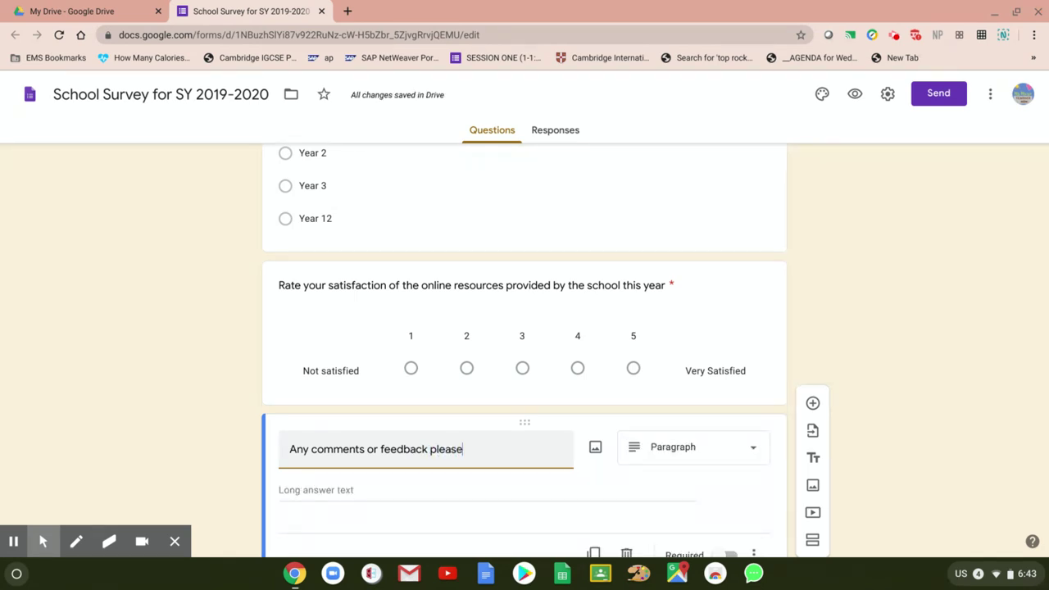
{"action": "type", "text": "type below"}
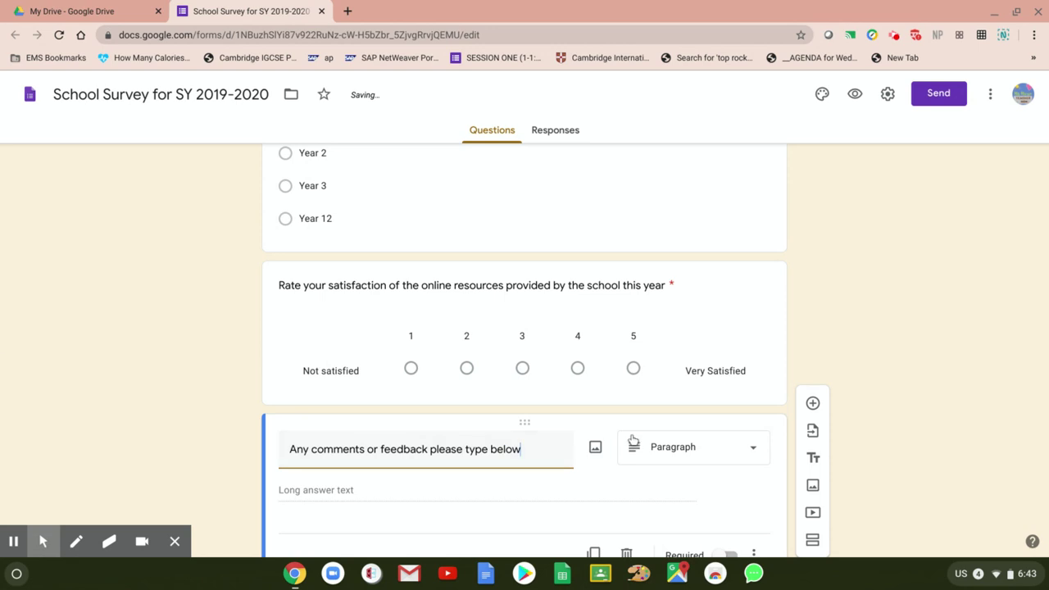
Make the comments or feedback question required.
{"action": "scroll", "coordinate": [928, 339], "scroll_direction": "down", "scroll_amount": 1}
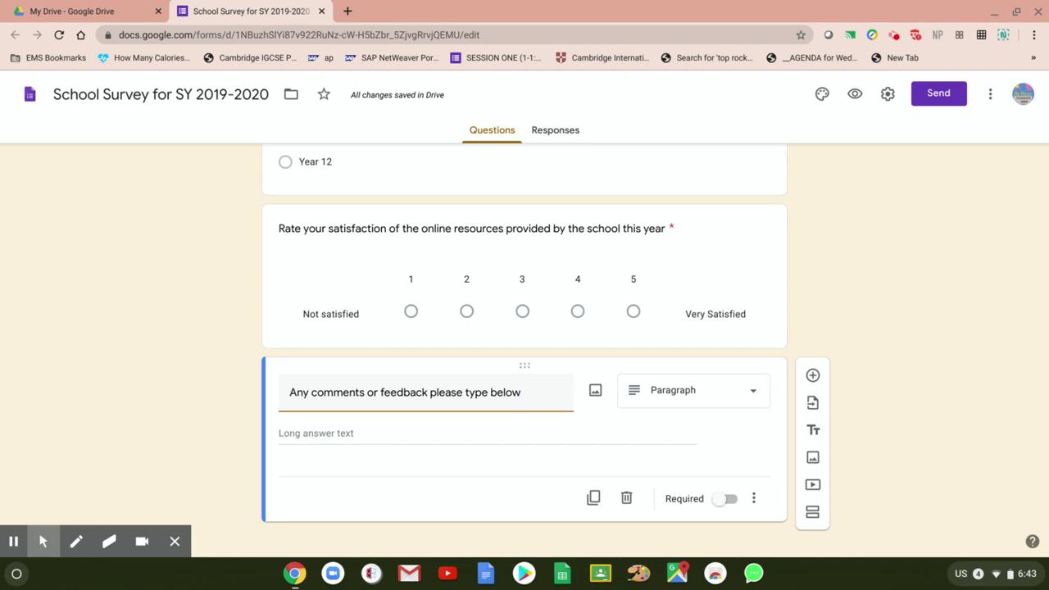
{"action": "left_click", "coordinate": [371, 459]}
{"action": "left_click", "coordinate": [731, 499]}
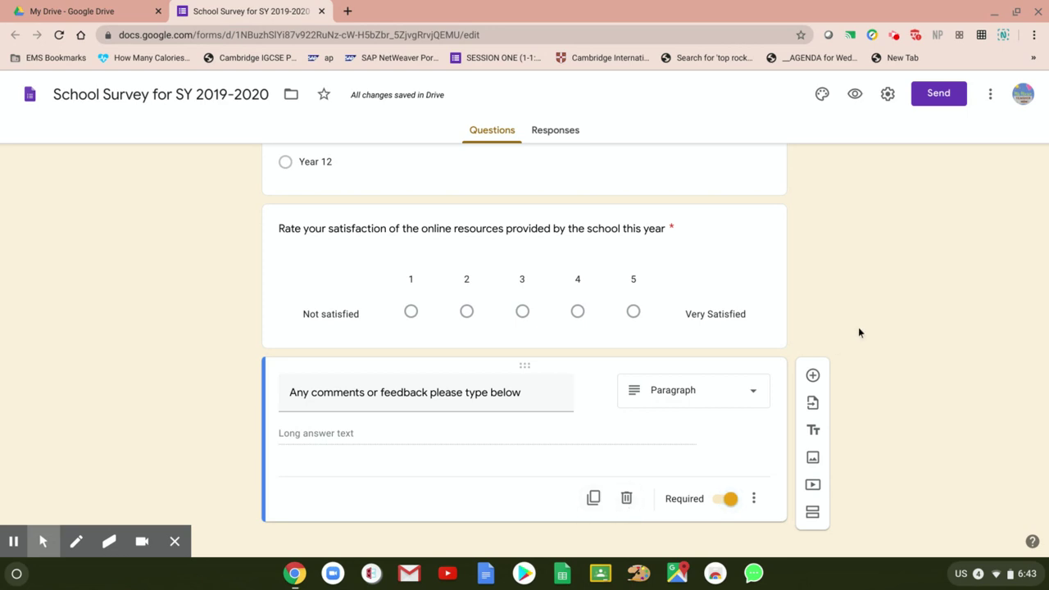
Preview the survey as respondents get it and review it from the header down to the Submit button.
{"action": "scroll", "coordinate": [858, 332], "scroll_direction": "up", "scroll_amount": 10}
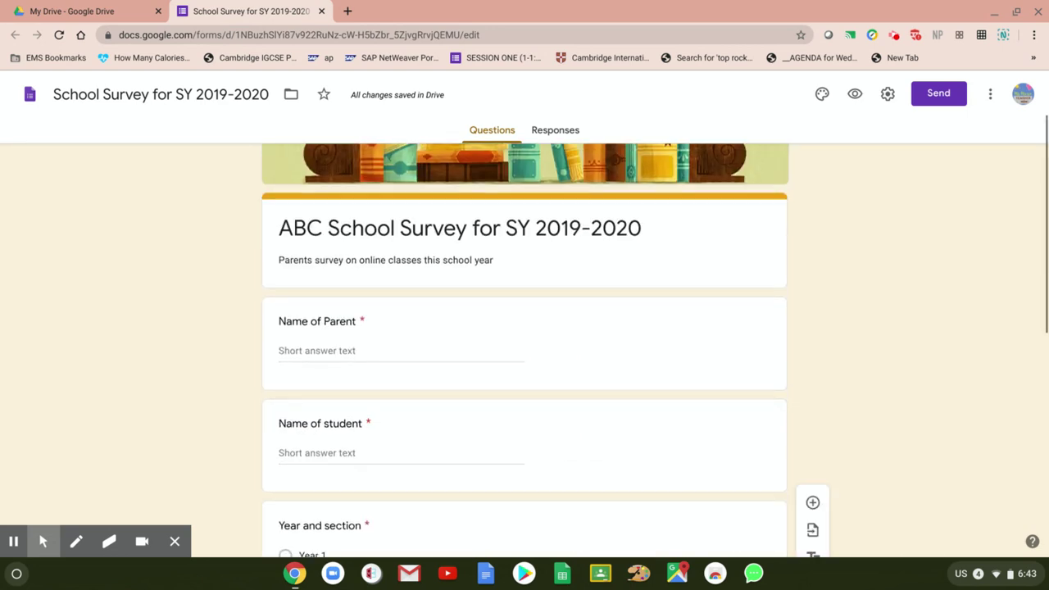
{"action": "scroll", "coordinate": [858, 332], "scroll_direction": "down", "scroll_amount": 10}
{"action": "scroll", "coordinate": [525, 350], "scroll_direction": "down", "scroll_amount": 1}
{"action": "scroll", "coordinate": [525, 350], "scroll_direction": "up", "scroll_amount": 8}
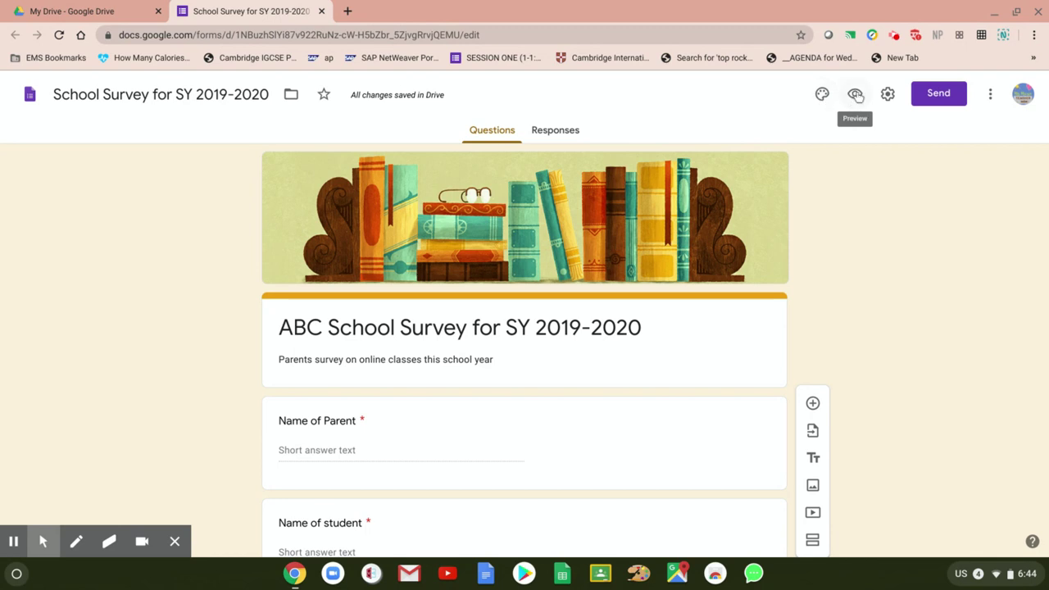
{"action": "left_click", "coordinate": [857, 96]}
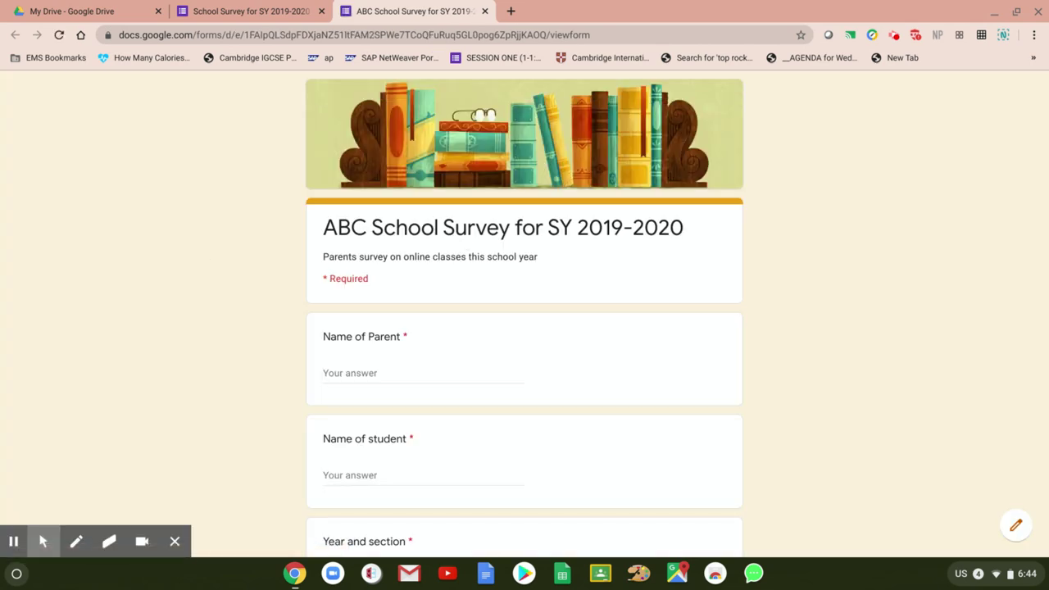
{"action": "scroll", "coordinate": [158, 320], "scroll_direction": "down", "scroll_amount": 3}
{"action": "scroll", "coordinate": [158, 319], "scroll_direction": "up", "scroll_amount": 1}
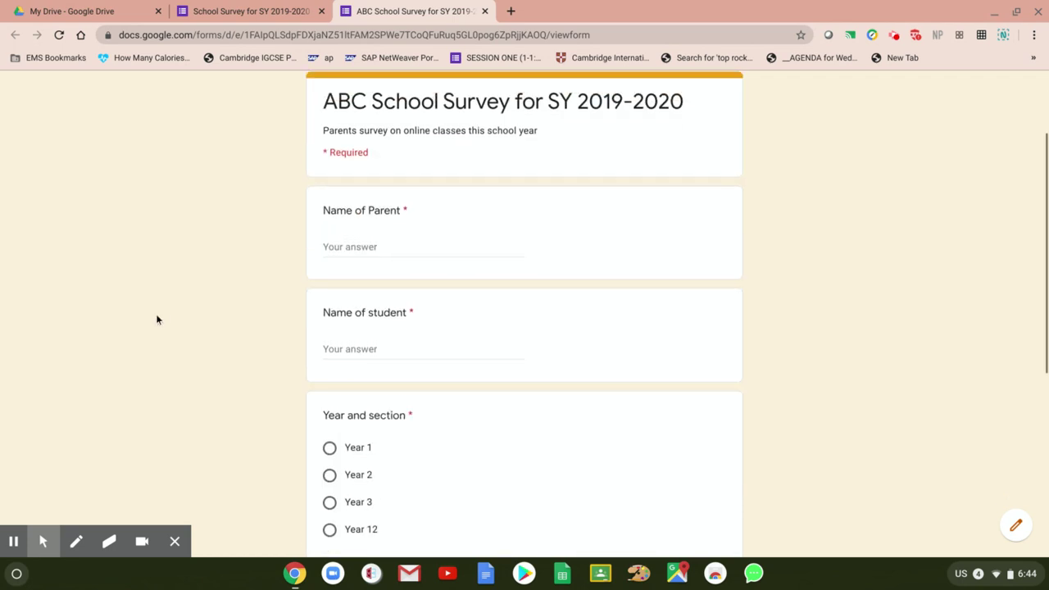
{"action": "scroll", "coordinate": [795, 385], "scroll_direction": "down", "scroll_amount": 3}
{"action": "scroll", "coordinate": [796, 201], "scroll_direction": "up", "scroll_amount": 3}
{"action": "scroll", "coordinate": [777, 249], "scroll_direction": "up", "scroll_amount": 1}
{"action": "scroll", "coordinate": [777, 249], "scroll_direction": "down", "scroll_amount": 2}
{"action": "scroll", "coordinate": [773, 358], "scroll_direction": "up", "scroll_amount": 1}
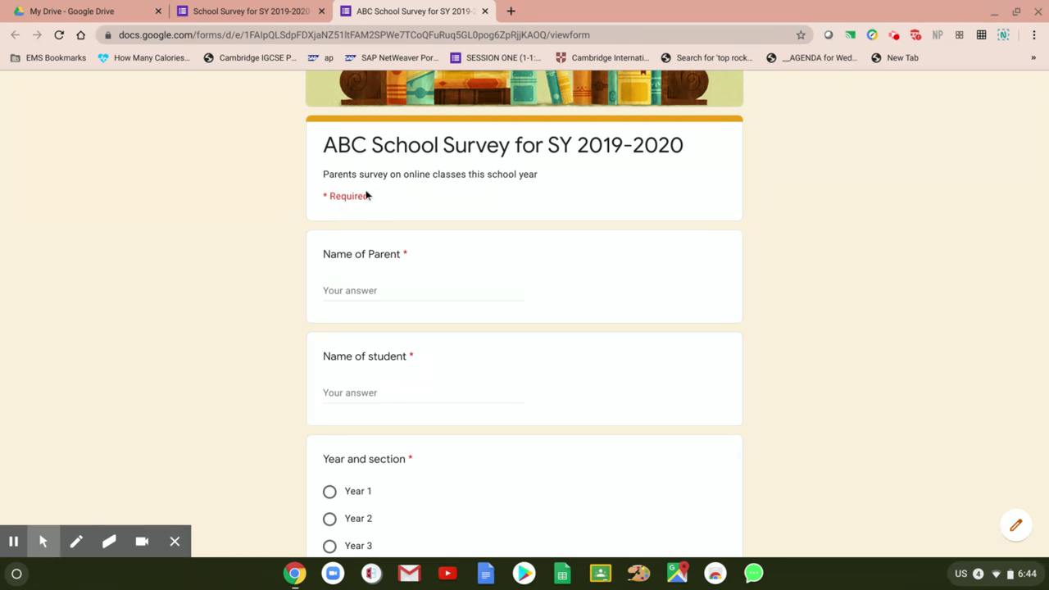
{"action": "scroll", "coordinate": [367, 196], "scroll_direction": "down", "scroll_amount": 1}
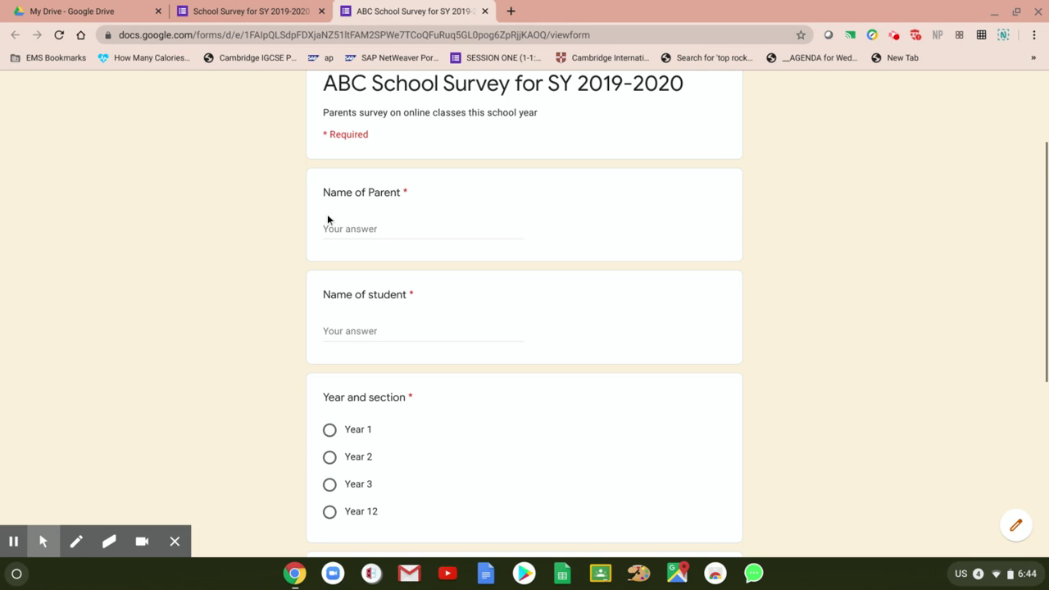
{"action": "scroll", "coordinate": [330, 332], "scroll_direction": "down", "scroll_amount": 1}
{"action": "scroll", "coordinate": [333, 345], "scroll_direction": "down", "scroll_amount": 2}
{"action": "scroll", "coordinate": [346, 359], "scroll_direction": "down", "scroll_amount": 2}
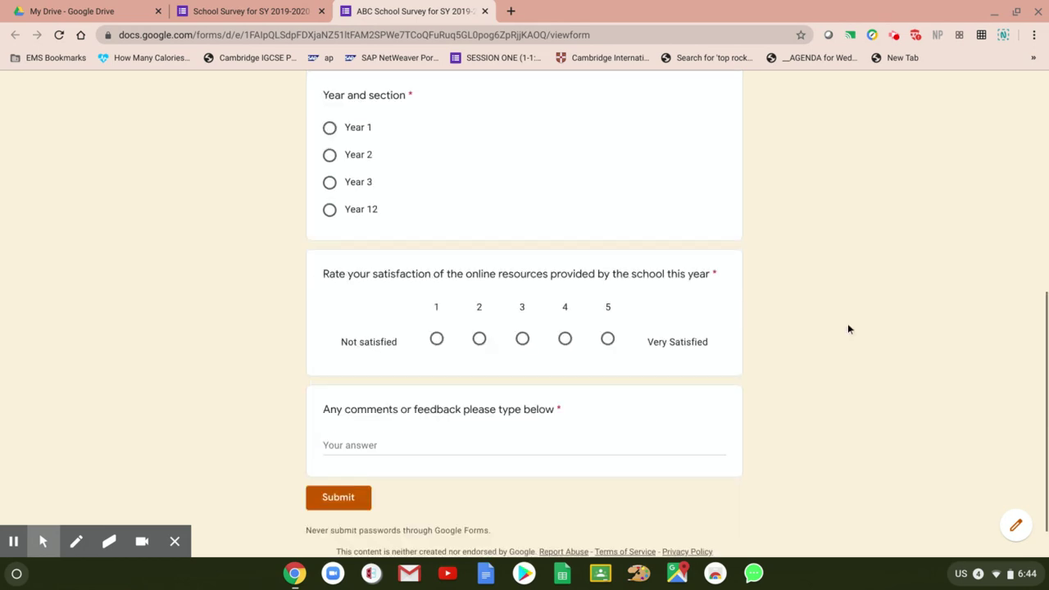
{"action": "scroll", "coordinate": [352, 339], "scroll_direction": "down", "scroll_amount": 1}
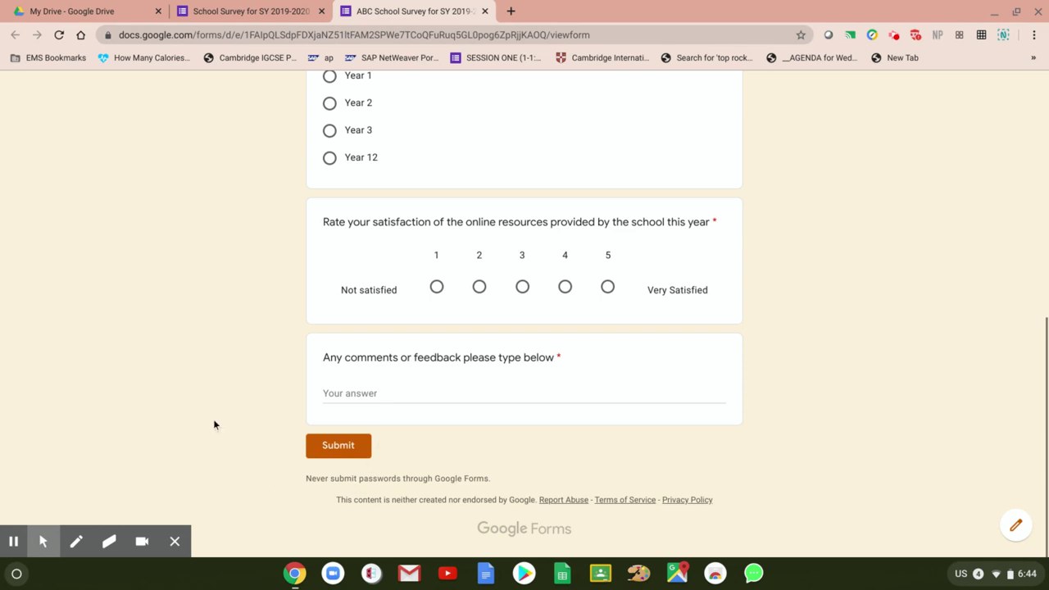
{"action": "scroll", "coordinate": [220, 364], "scroll_direction": "up", "scroll_amount": 10}
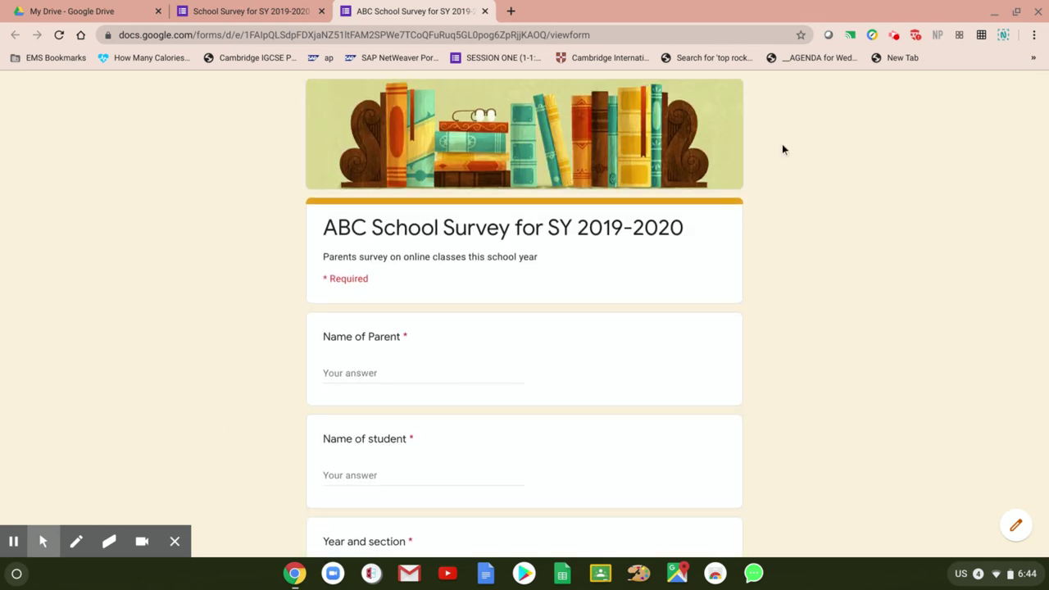
{"action": "left_click", "coordinate": [210, 11]}
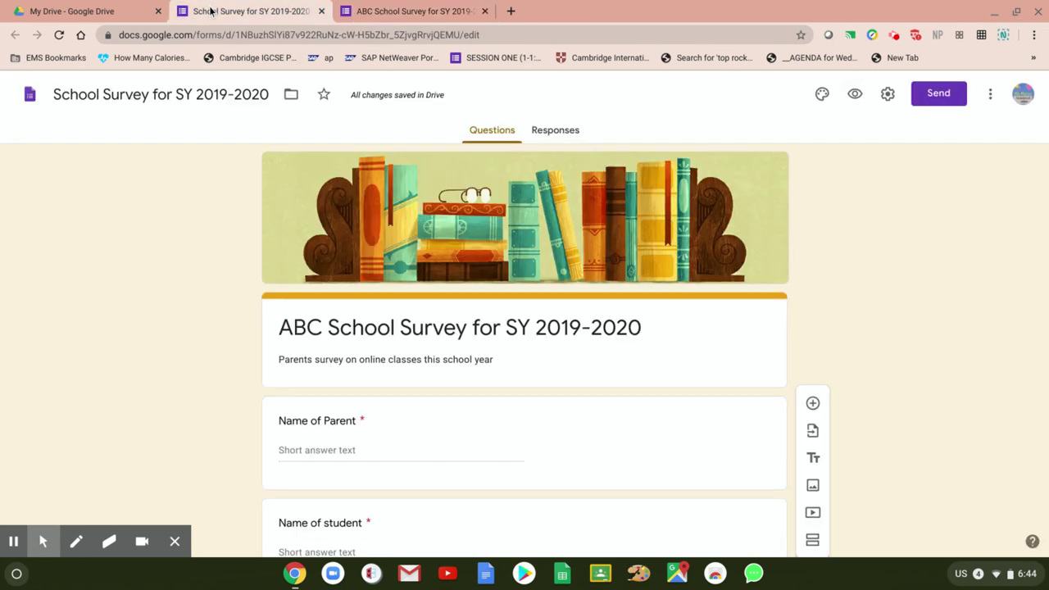
{"action": "left_click", "coordinate": [887, 97]}
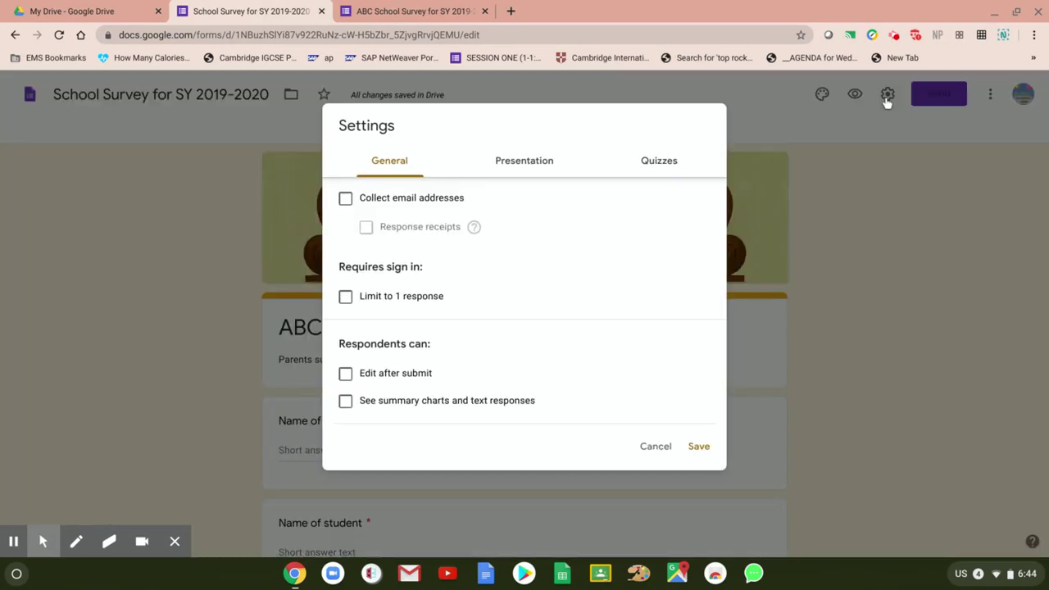
{"action": "left_click", "coordinate": [345, 199]}
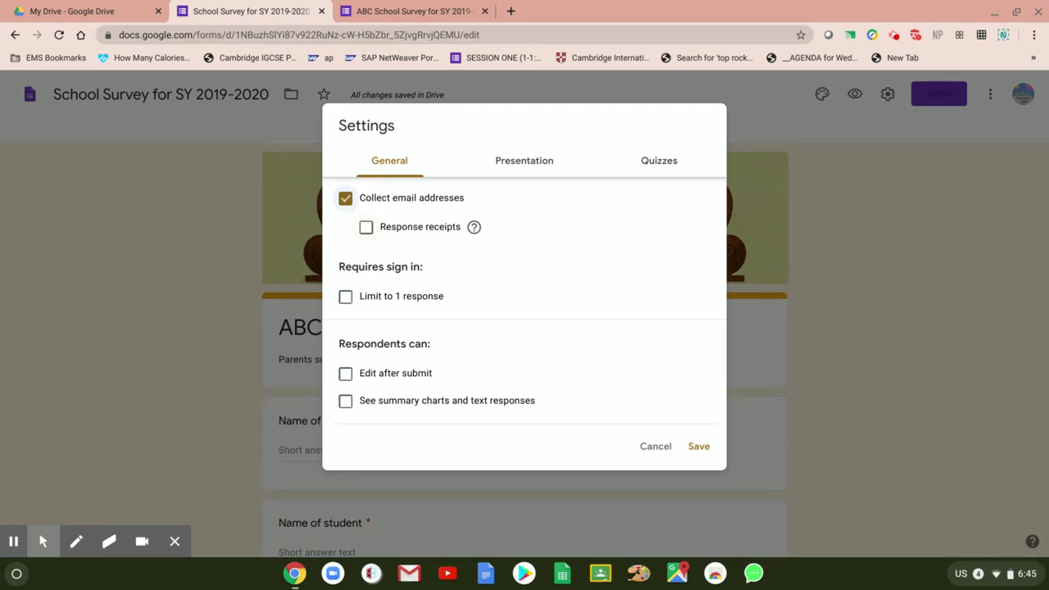
{"action": "left_click", "coordinate": [367, 229]}
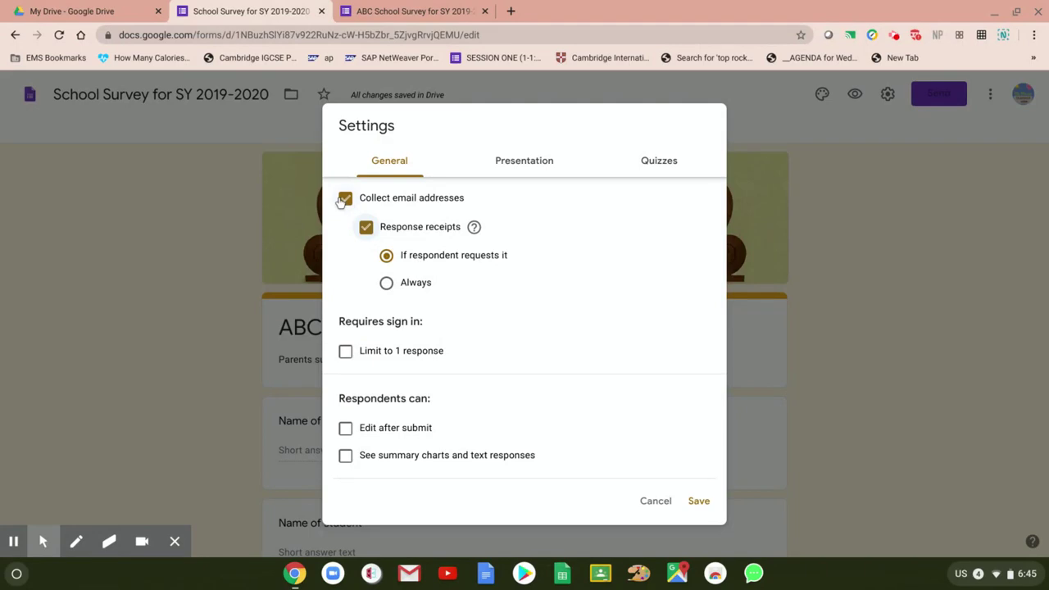
{"action": "left_click", "coordinate": [657, 502]}
Set the form to collect email addresses and send response receipts if the respondent requests it, leaving responses unlimited, and save.
{"action": "left_click", "coordinate": [888, 97]}
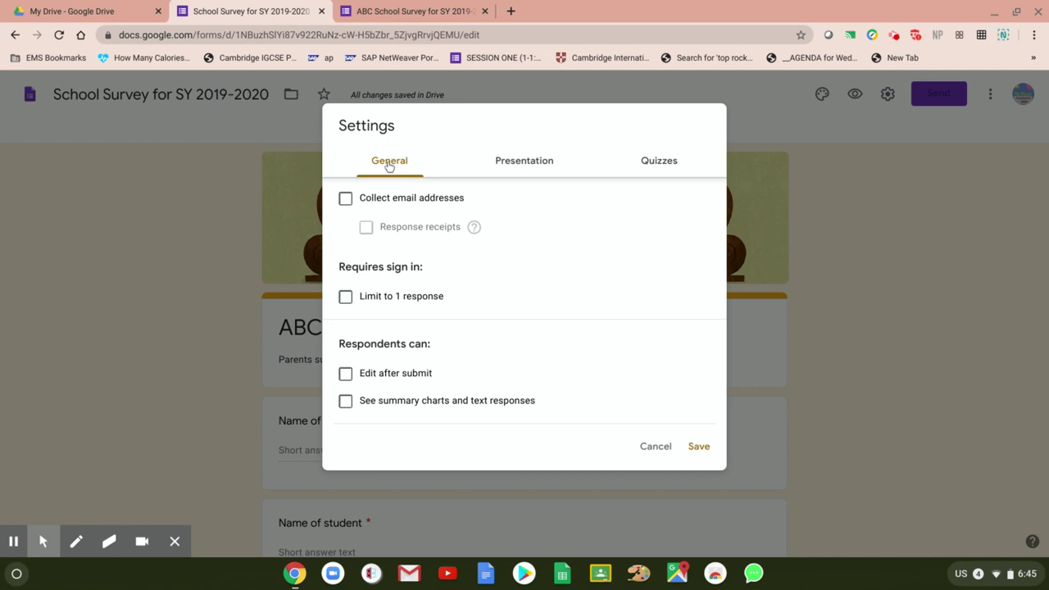
{"action": "left_click", "coordinate": [345, 200]}
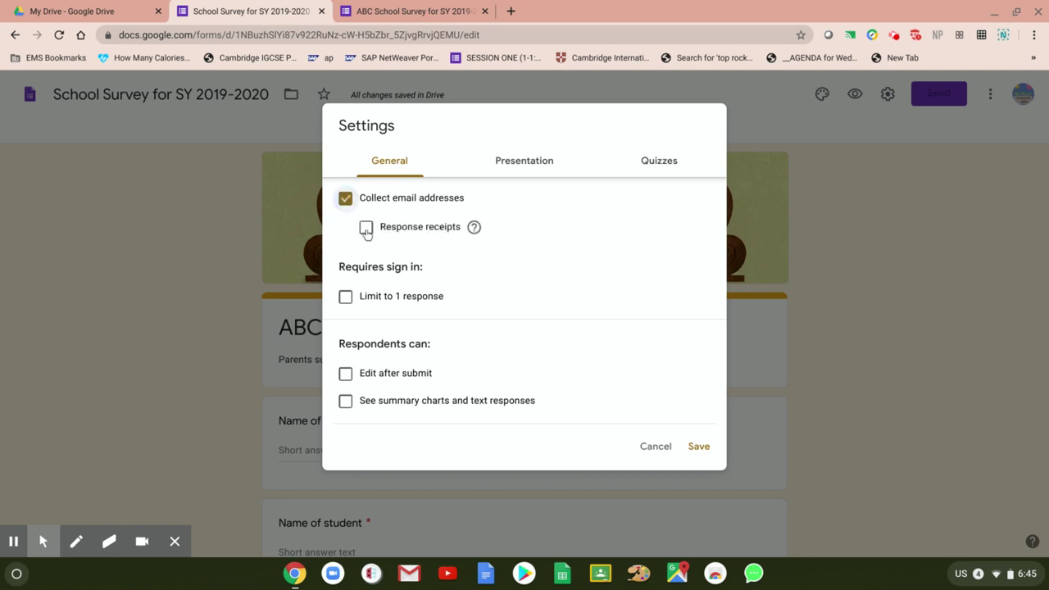
{"action": "left_click", "coordinate": [366, 228]}
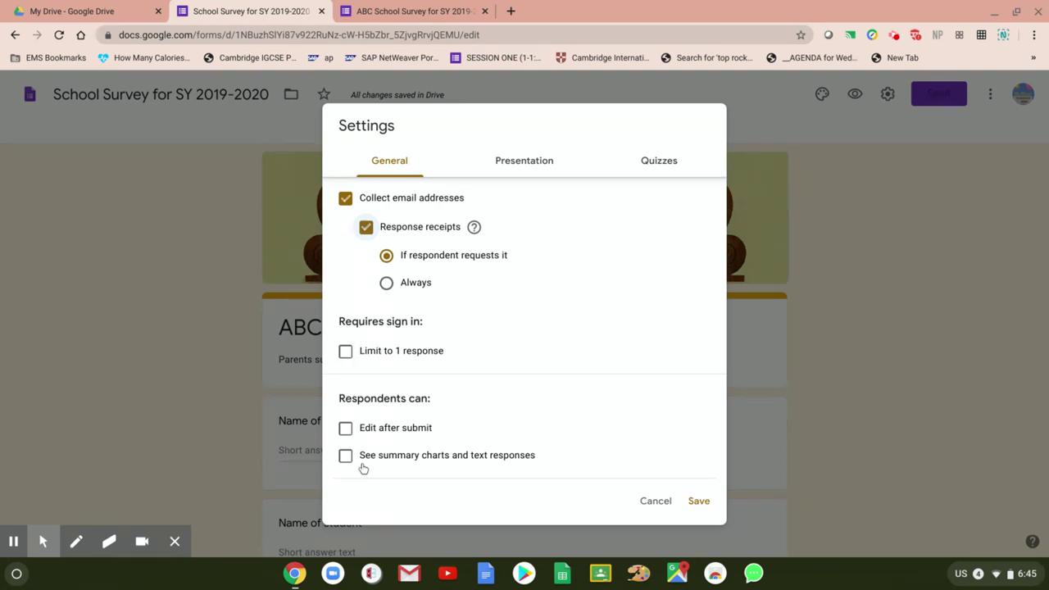
{"action": "left_click", "coordinate": [346, 352]}
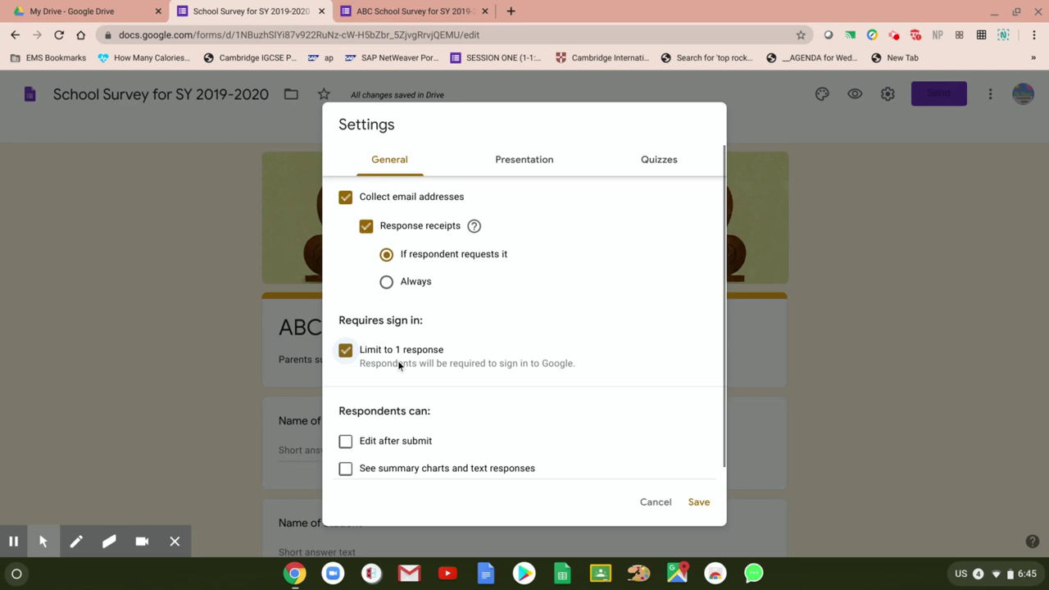
{"action": "left_click", "coordinate": [345, 352]}
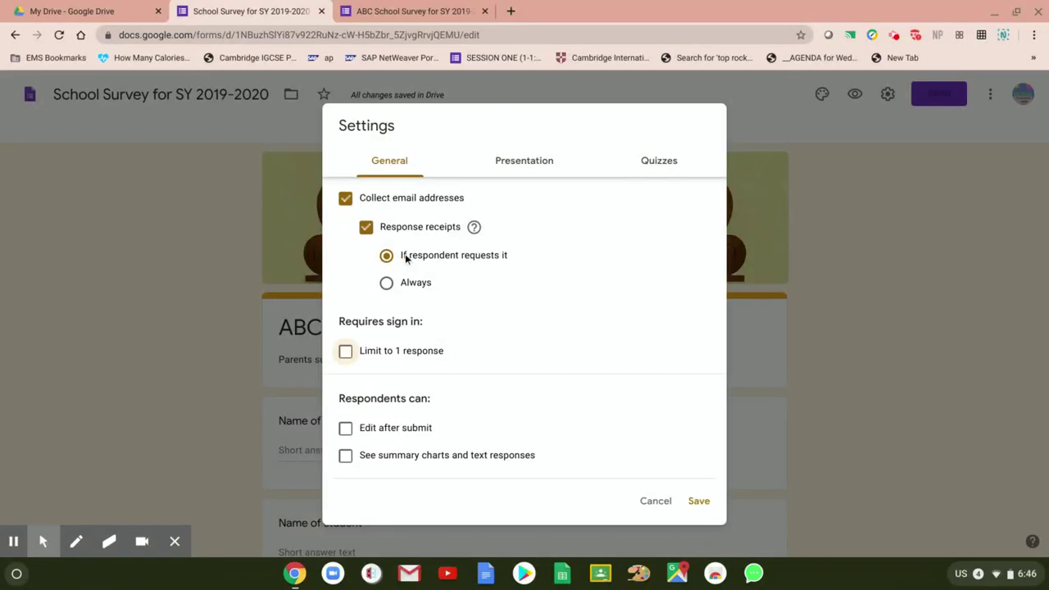
{"action": "left_click", "coordinate": [699, 502]}
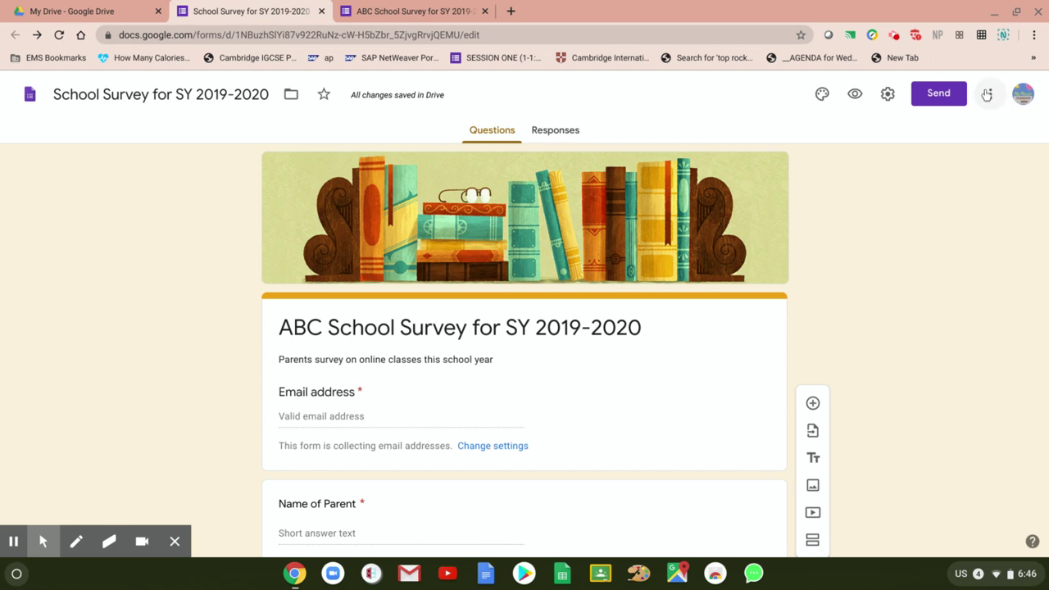
Look at the form's option for adding collaborators and close it without adding any editors.
{"action": "left_click", "coordinate": [991, 95]}
{"action": "left_click", "coordinate": [873, 151]}
{"action": "left_click", "coordinate": [993, 96]}
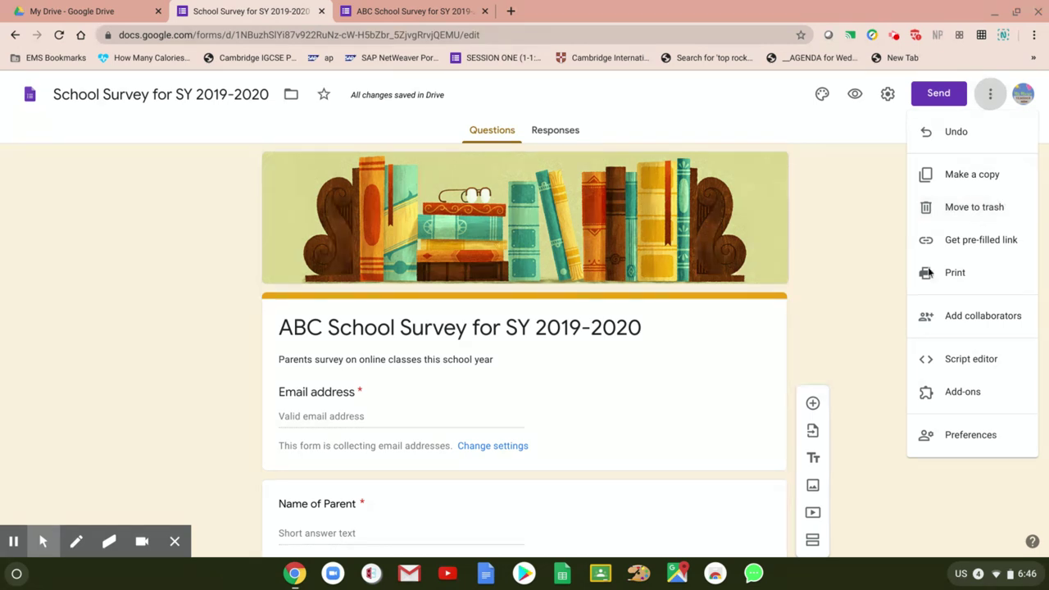
{"action": "left_click", "coordinate": [979, 326]}
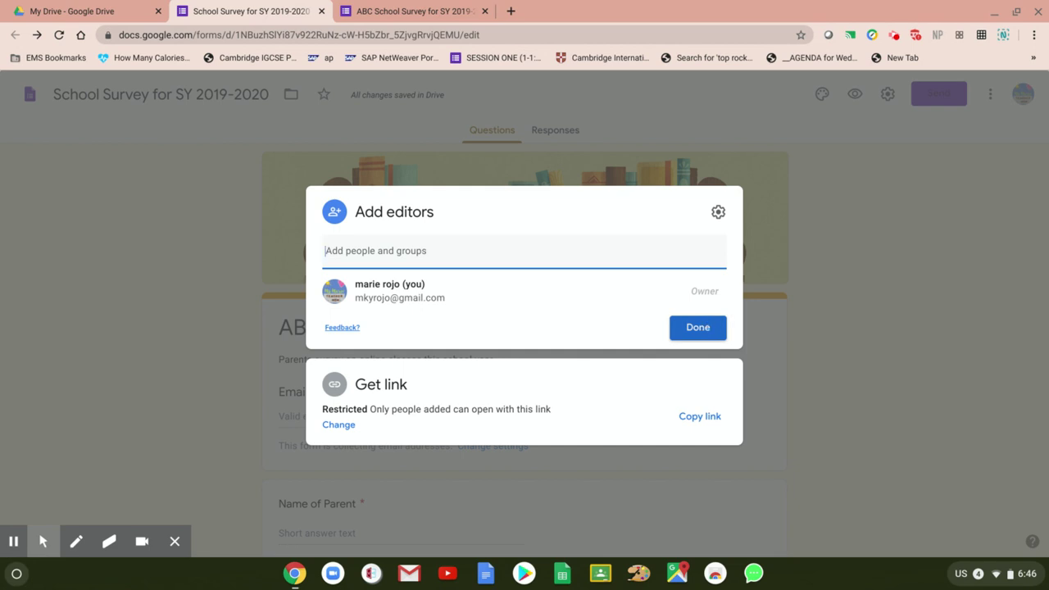
{"action": "left_click", "coordinate": [704, 329]}
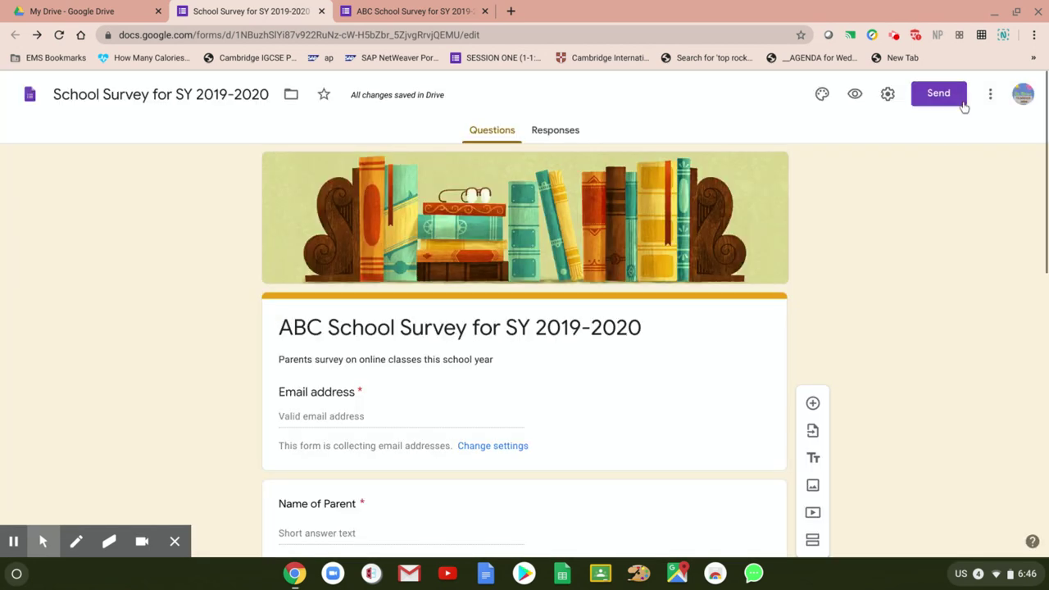
Look over the email sending option, copy the survey's share link as a shortened URL, and close the sending options.
{"action": "left_click", "coordinate": [936, 96]}
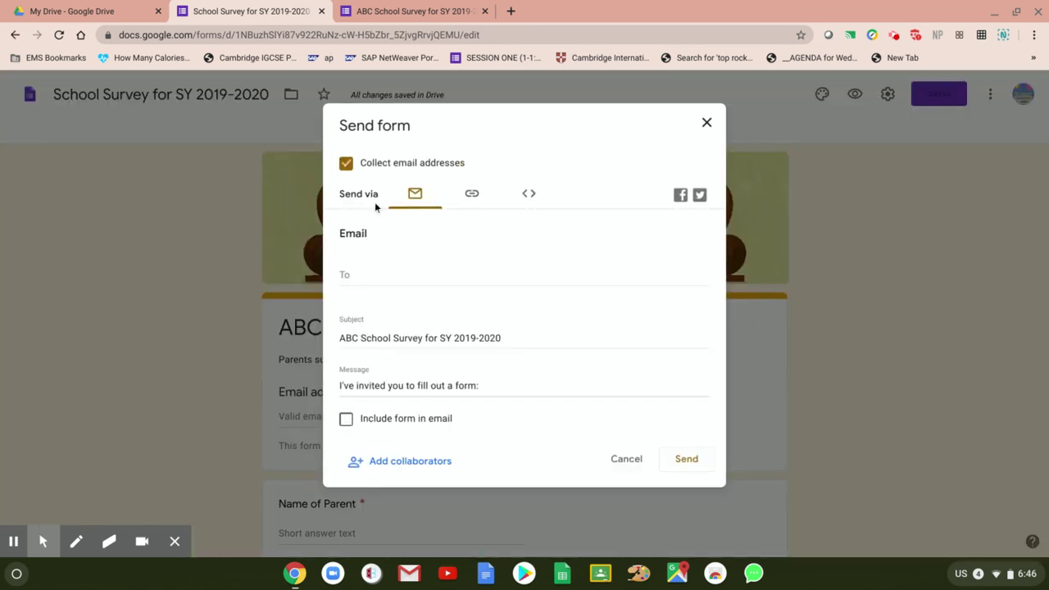
{"action": "left_click", "coordinate": [367, 275]}
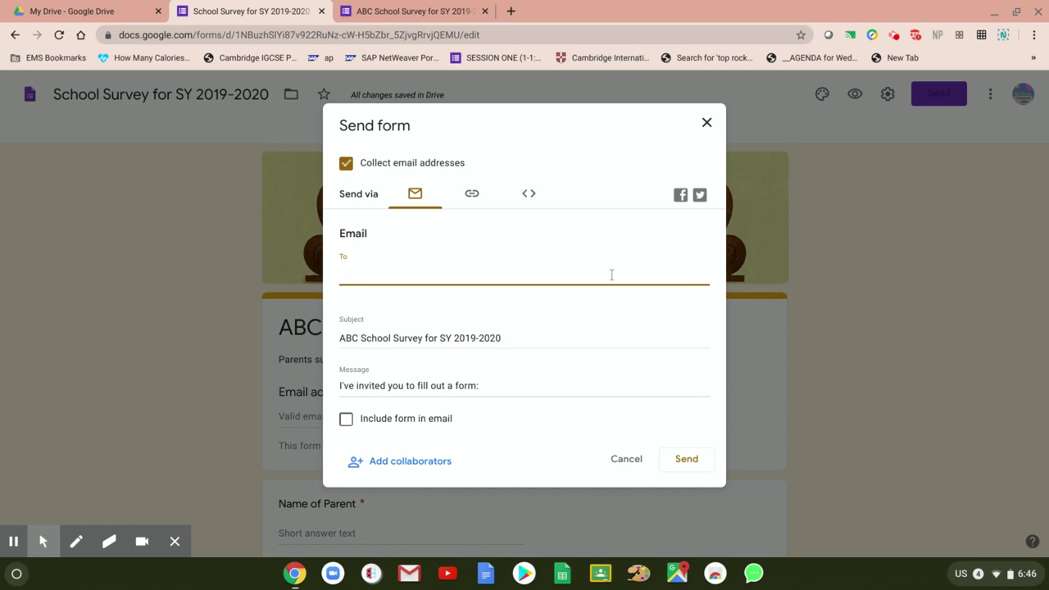
{"action": "left_click", "coordinate": [472, 197]}
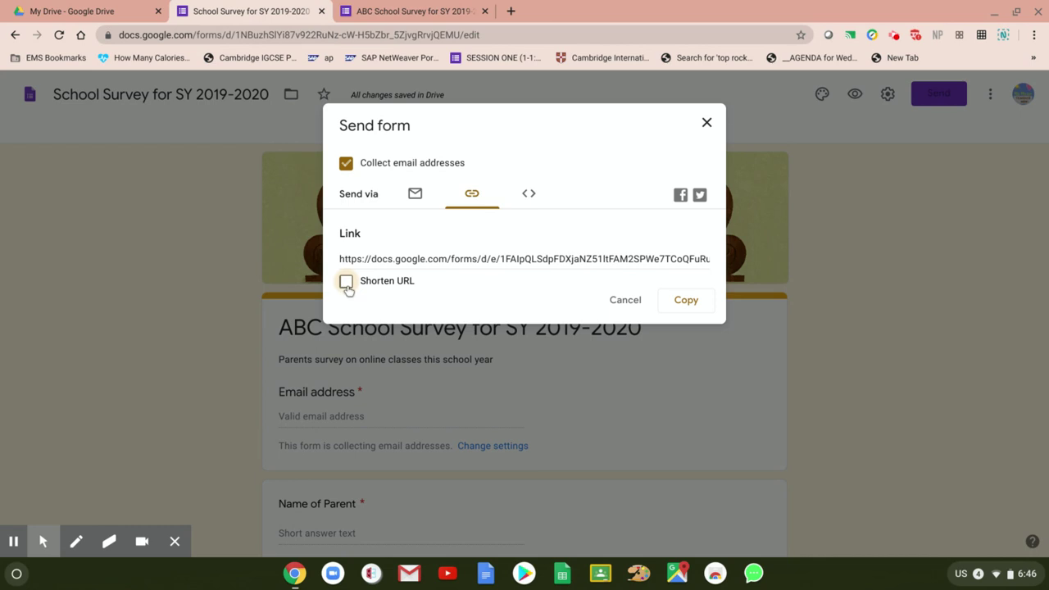
{"action": "left_click", "coordinate": [346, 283]}
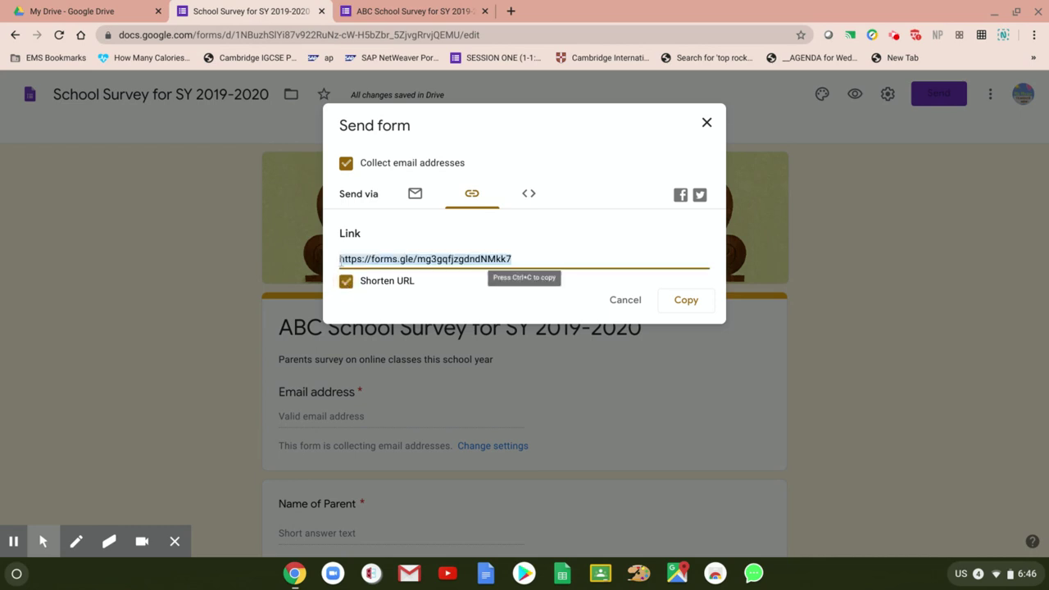
{"action": "left_click", "coordinate": [686, 301]}
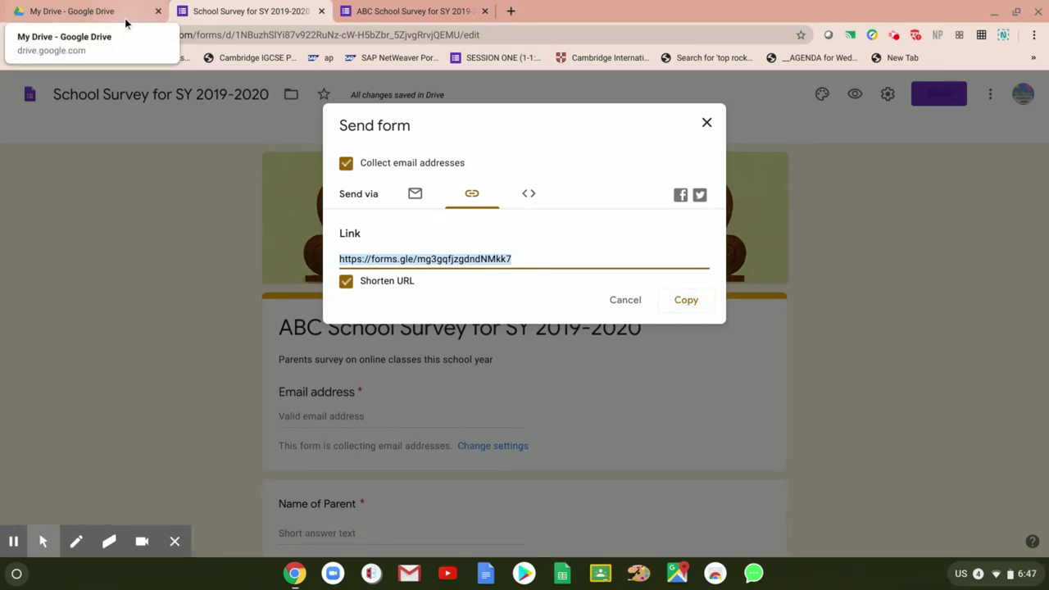
{"action": "left_click", "coordinate": [707, 124]}
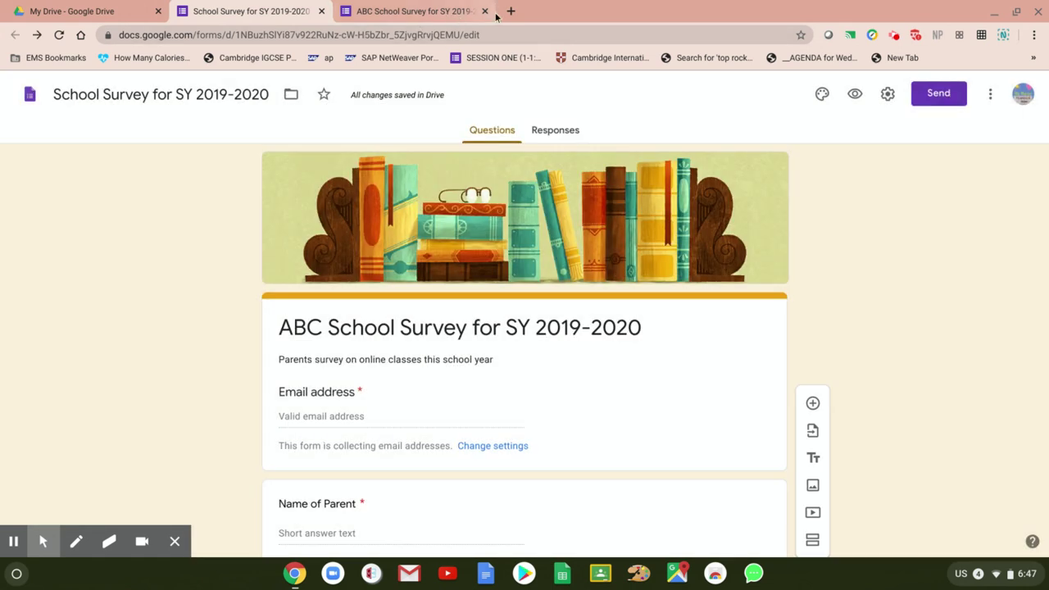
Open Gmail in a new browser tab under the personal account that owns the form.
{"action": "left_click", "coordinate": [511, 11]}
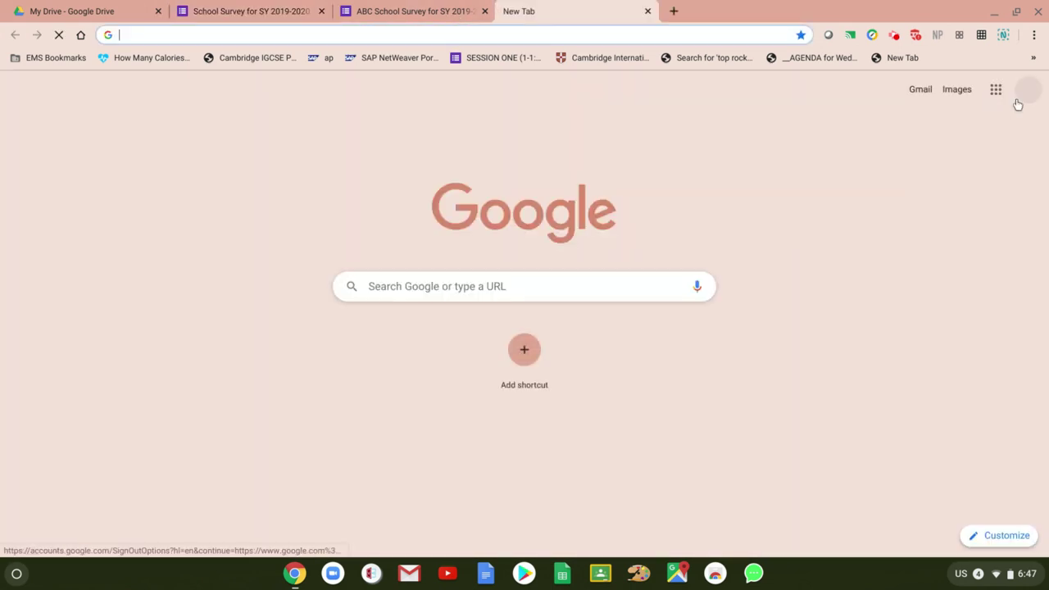
{"action": "left_click", "coordinate": [1028, 89]}
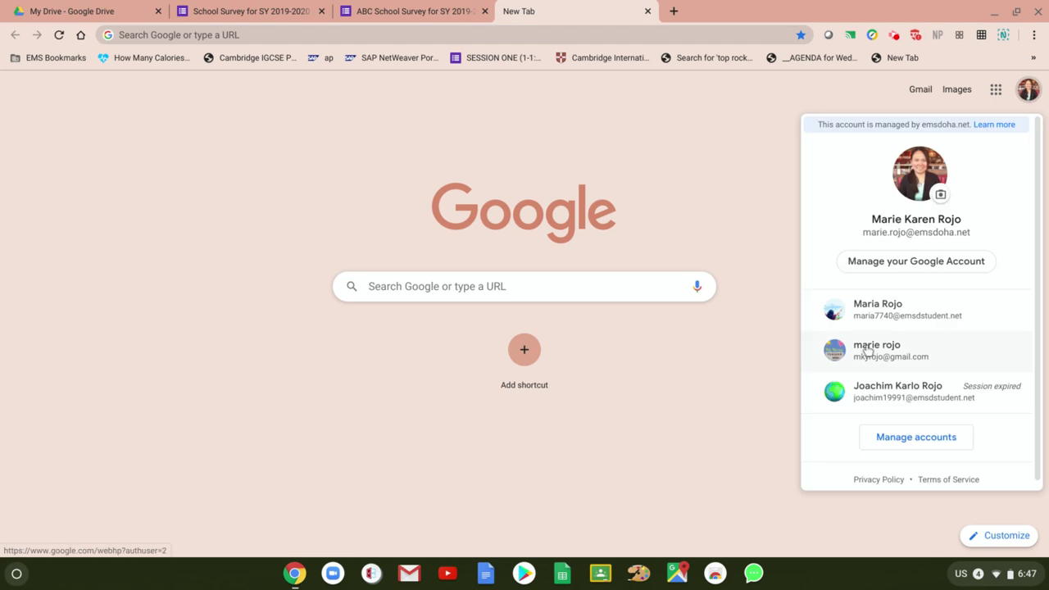
{"action": "left_click", "coordinate": [867, 349]}
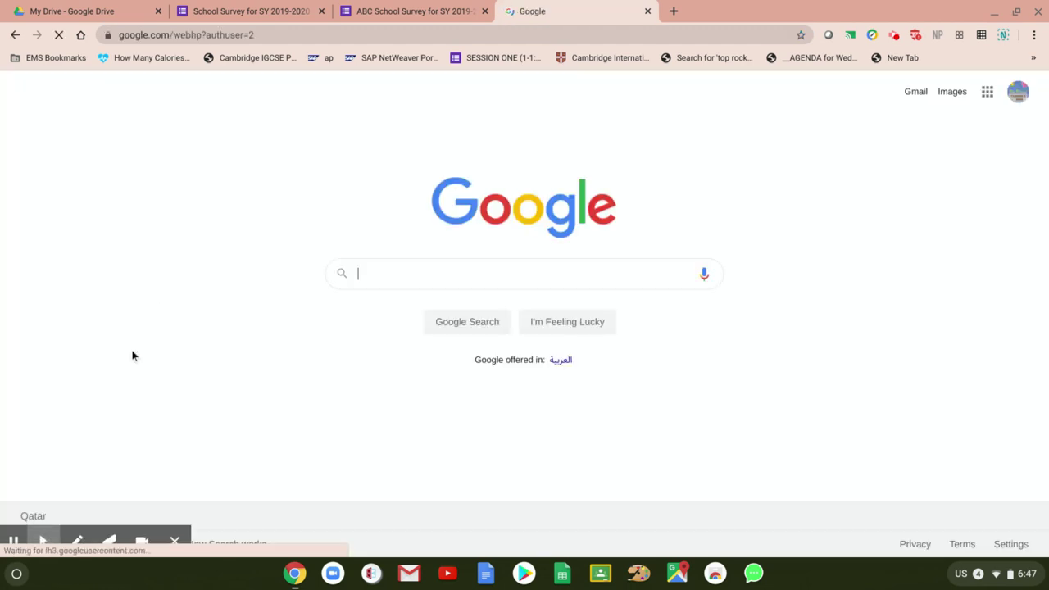
{"action": "left_click", "coordinate": [916, 92]}
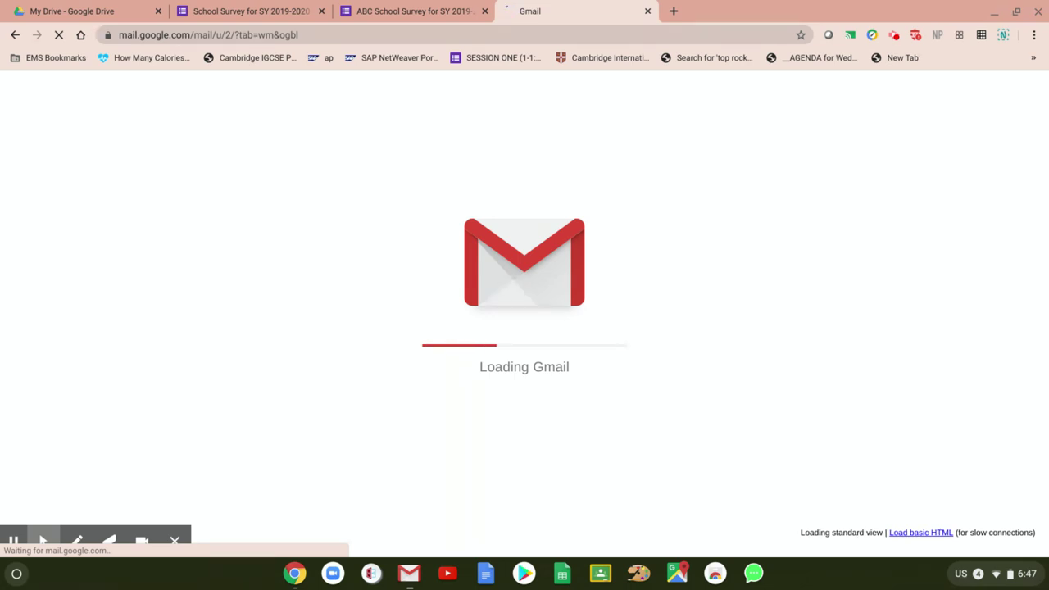
Return to the survey's editor and check its general response settings without changing them.
{"action": "left_click", "coordinate": [412, 12]}
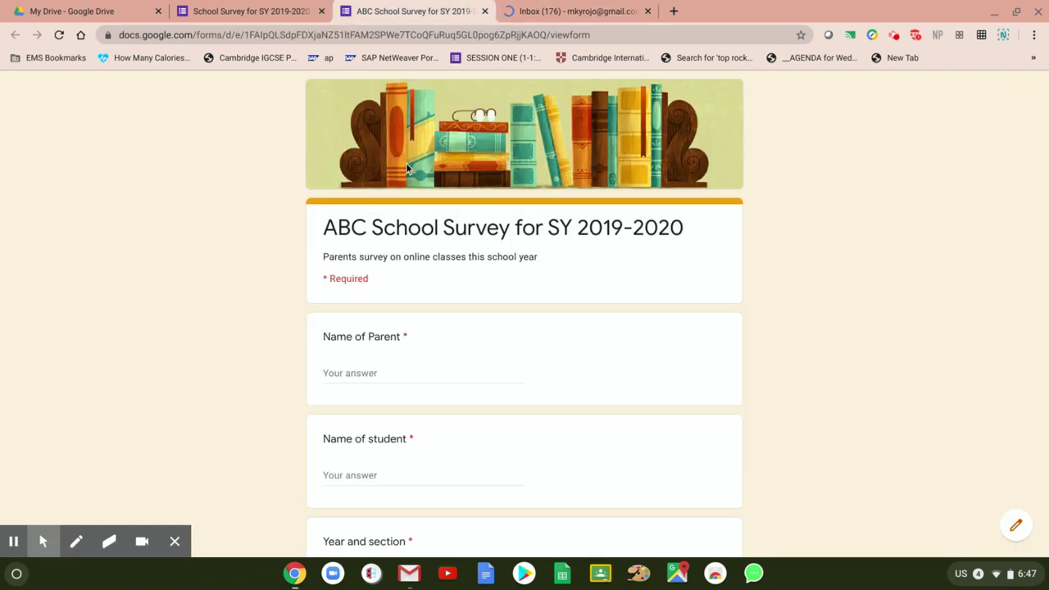
{"action": "left_click", "coordinate": [248, 14]}
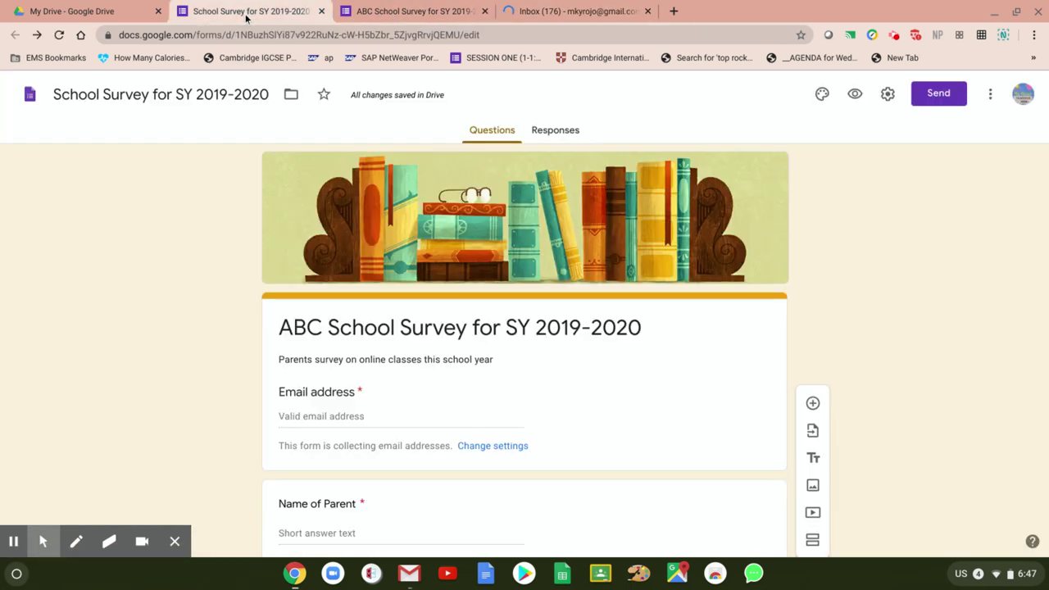
{"action": "left_click", "coordinate": [885, 95]}
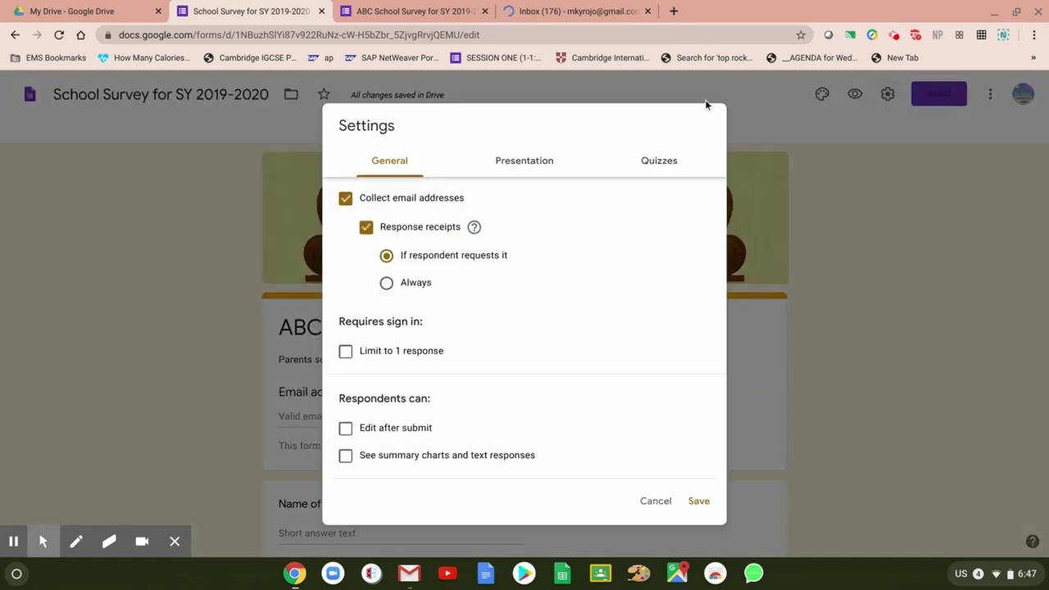
{"action": "left_click", "coordinate": [939, 197]}
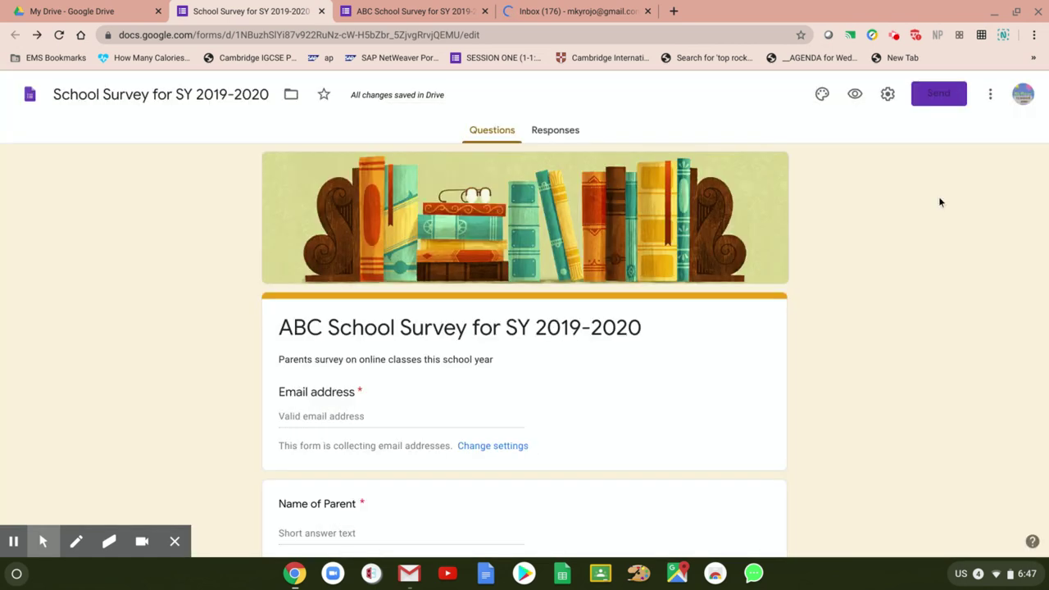
Shorten the survey's share link in the sending options and copy it, leaving the form out of the email.
{"action": "left_click", "coordinate": [941, 96]}
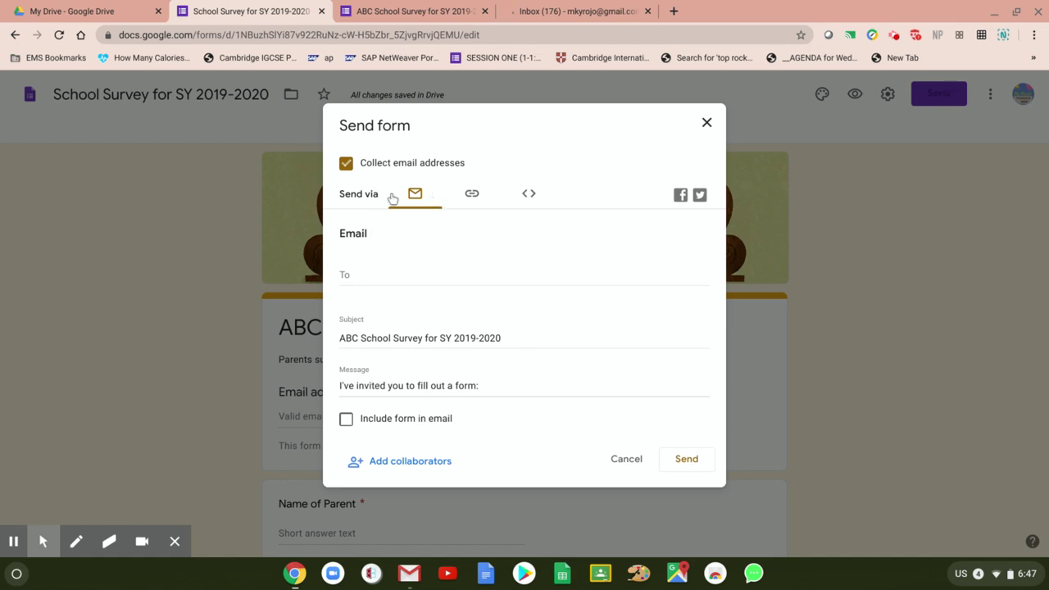
{"action": "left_click", "coordinate": [346, 421]}
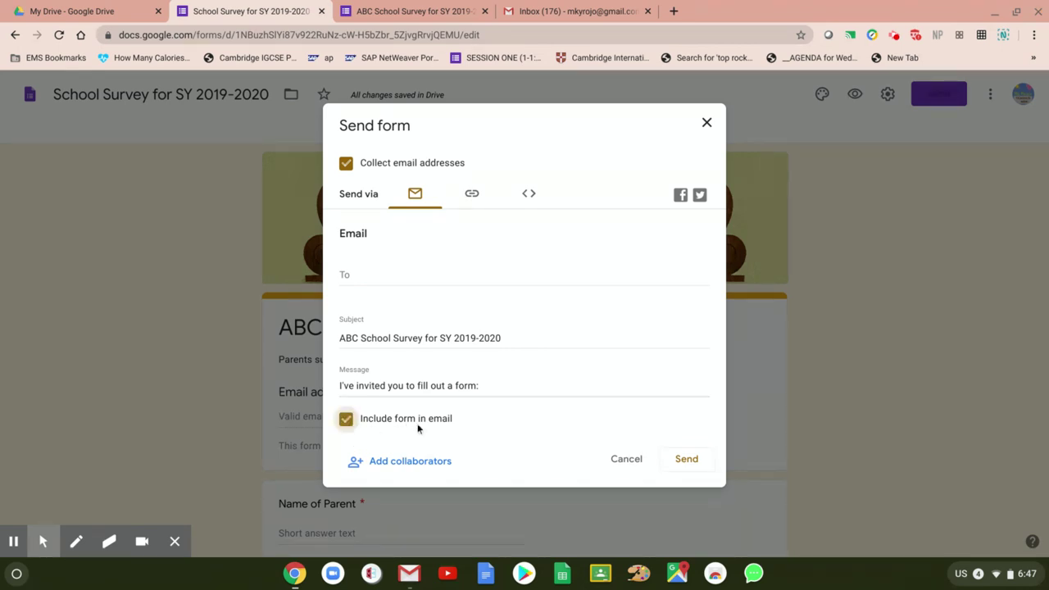
{"action": "left_click", "coordinate": [432, 279]}
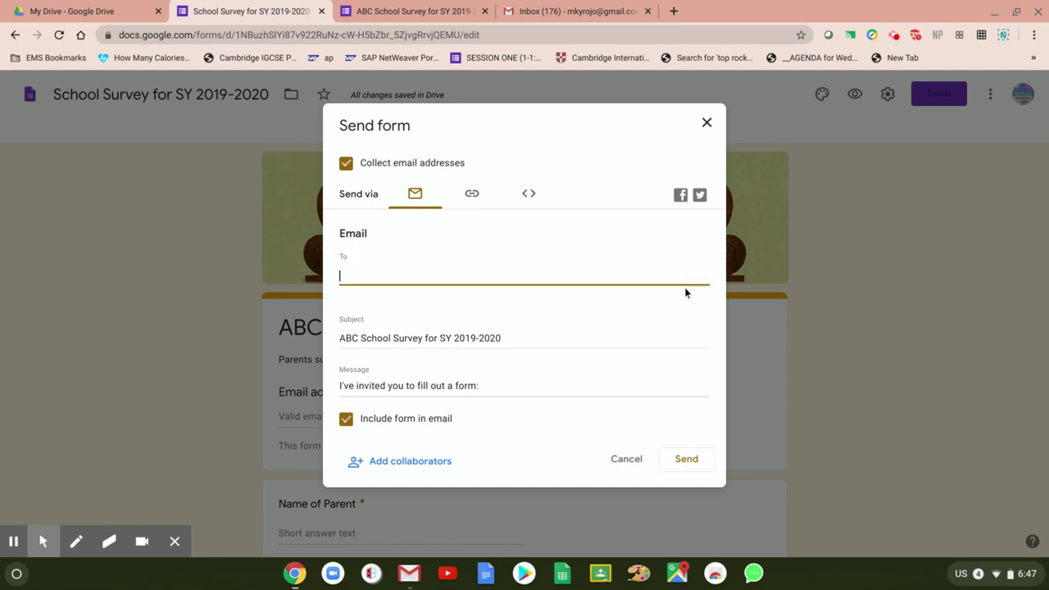
{"action": "left_click", "coordinate": [346, 419]}
{"action": "left_click", "coordinate": [469, 201]}
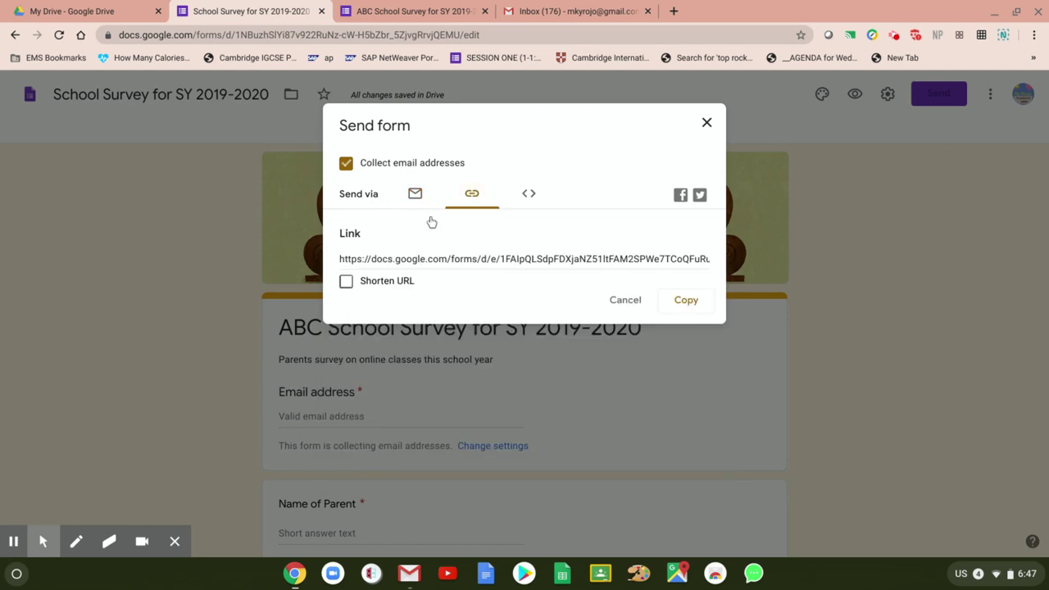
{"action": "left_click", "coordinate": [346, 282]}
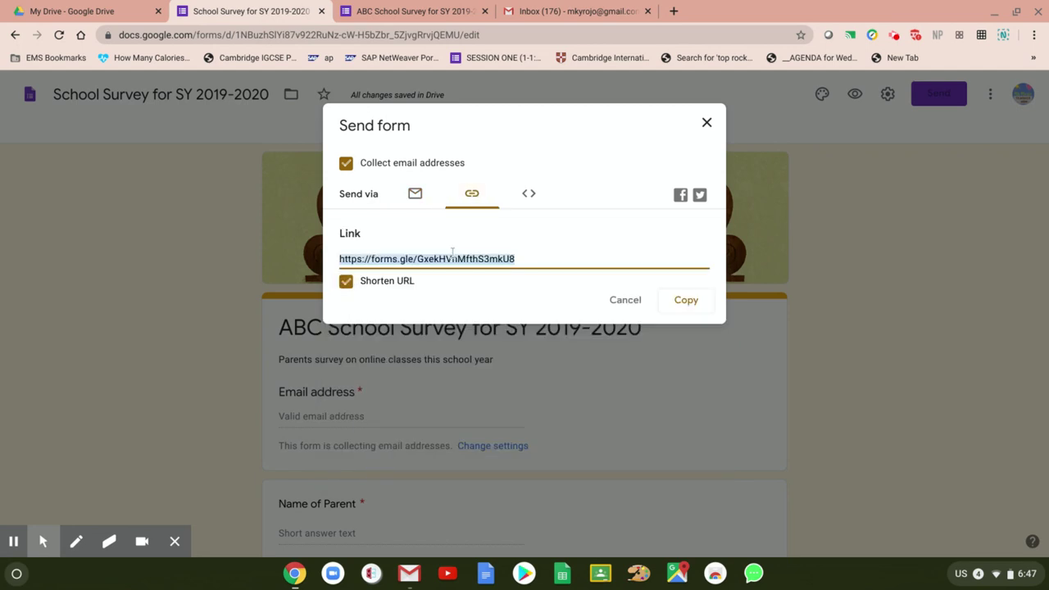
{"action": "left_click", "coordinate": [673, 304]}
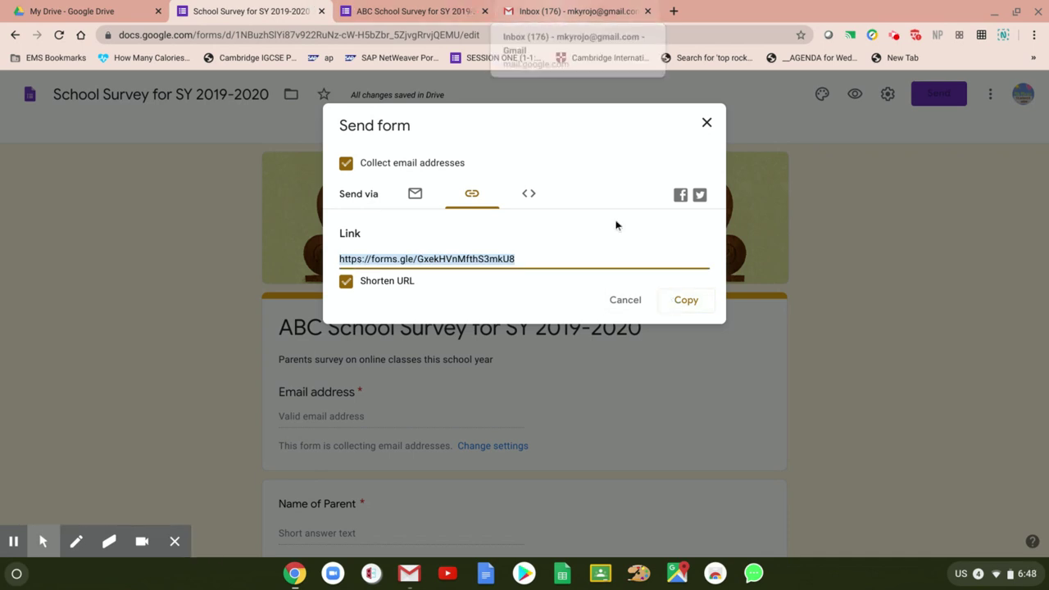
Start a new message in Gmail and paste the shortened survey link into its body, leaving blank lines above it.
{"action": "left_click", "coordinate": [574, 11]}
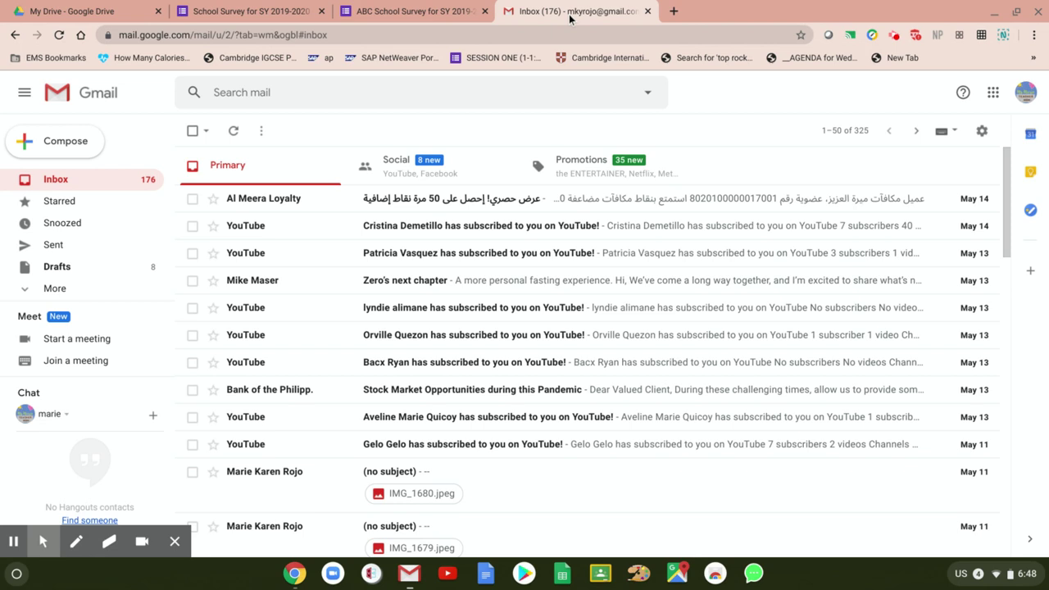
{"action": "left_click", "coordinate": [31, 141]}
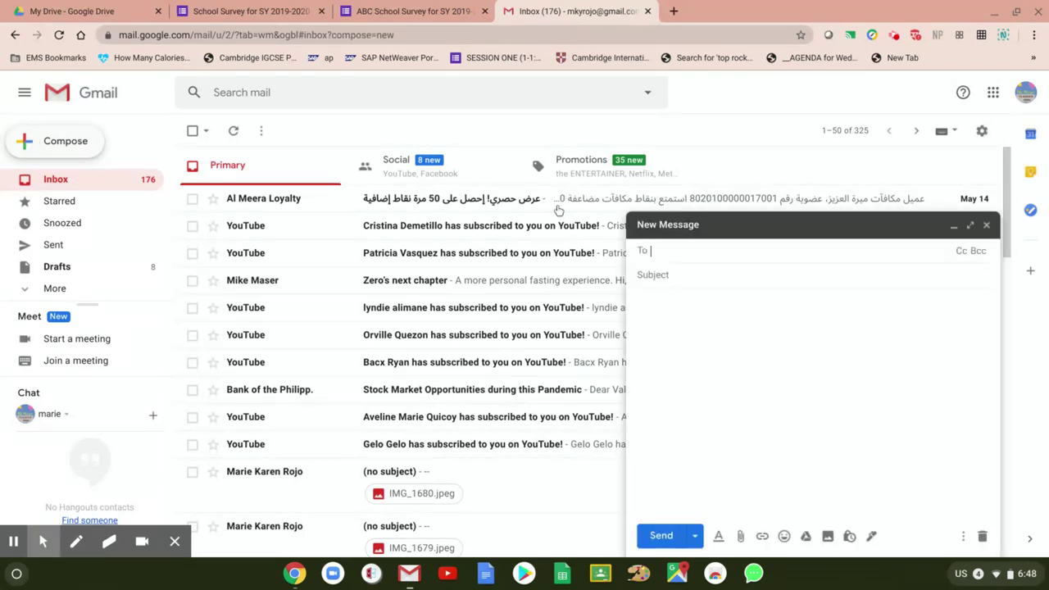
{"action": "left_click", "coordinate": [655, 307]}
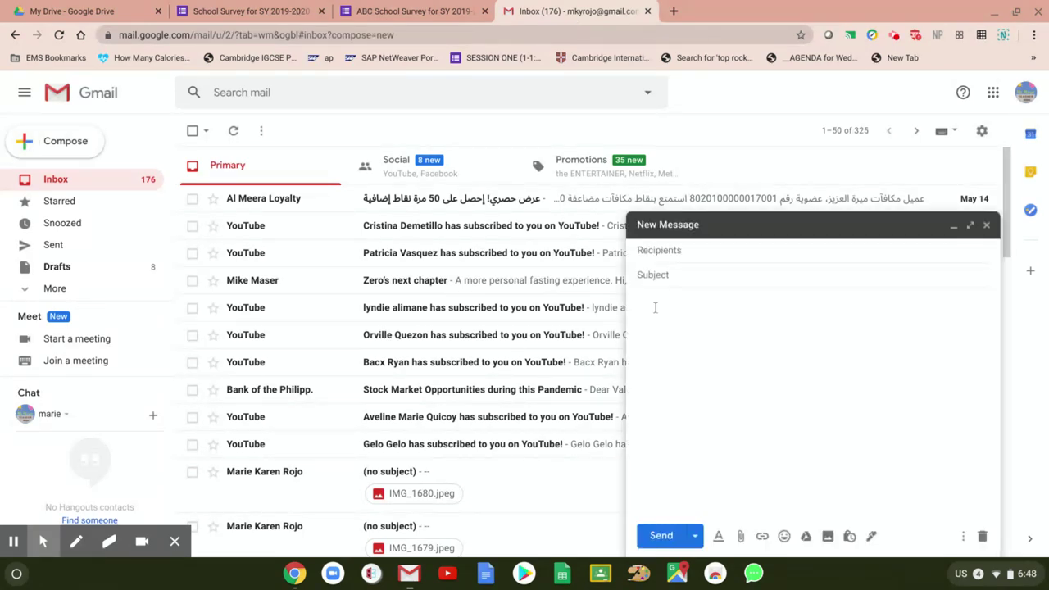
{"action": "key", "text": "ctrl+v"}
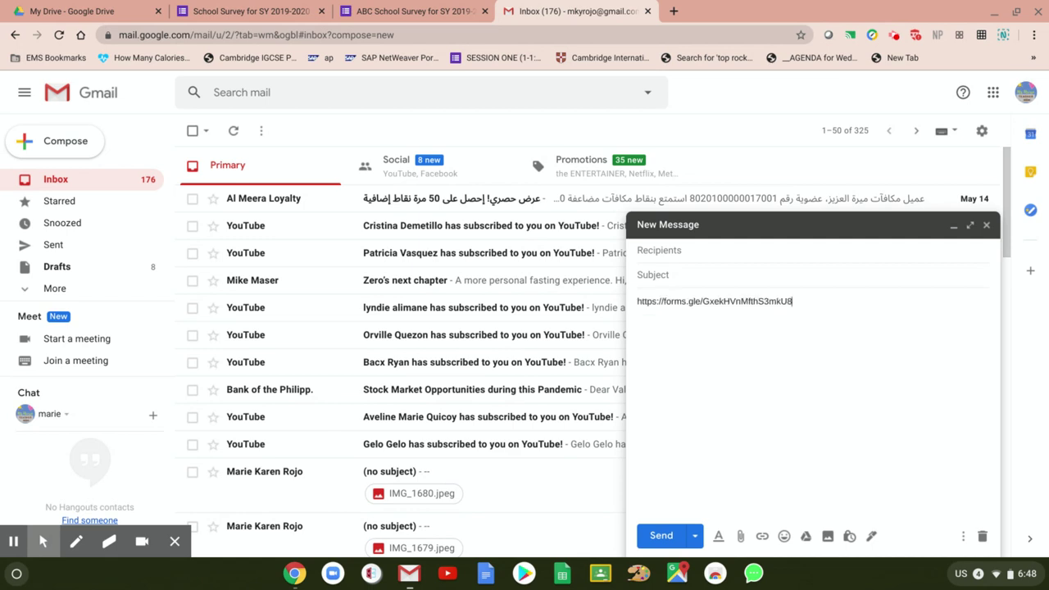
{"action": "key", "text": "Return"}
{"action": "key", "text": "Return"}
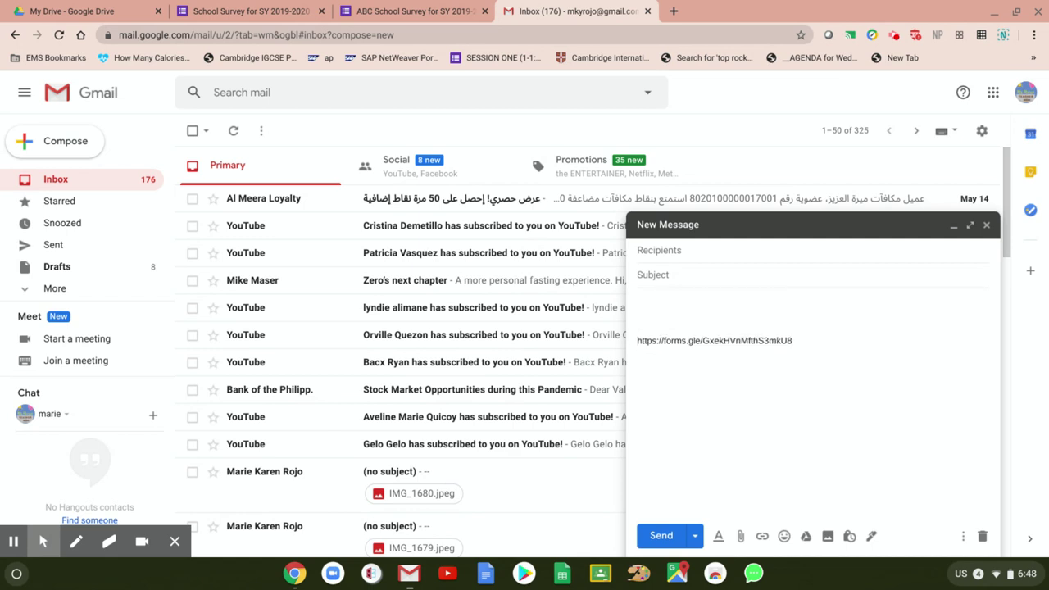
Write "Dear Parents," and "I hope you are having a good day. Please click the link below to answer the survey:" above the link.
{"action": "left_click", "coordinate": [644, 301]}
{"action": "type", "text": "Dear Parents,"}
{"action": "key", "text": "Return"}
{"action": "key", "text": "Return"}
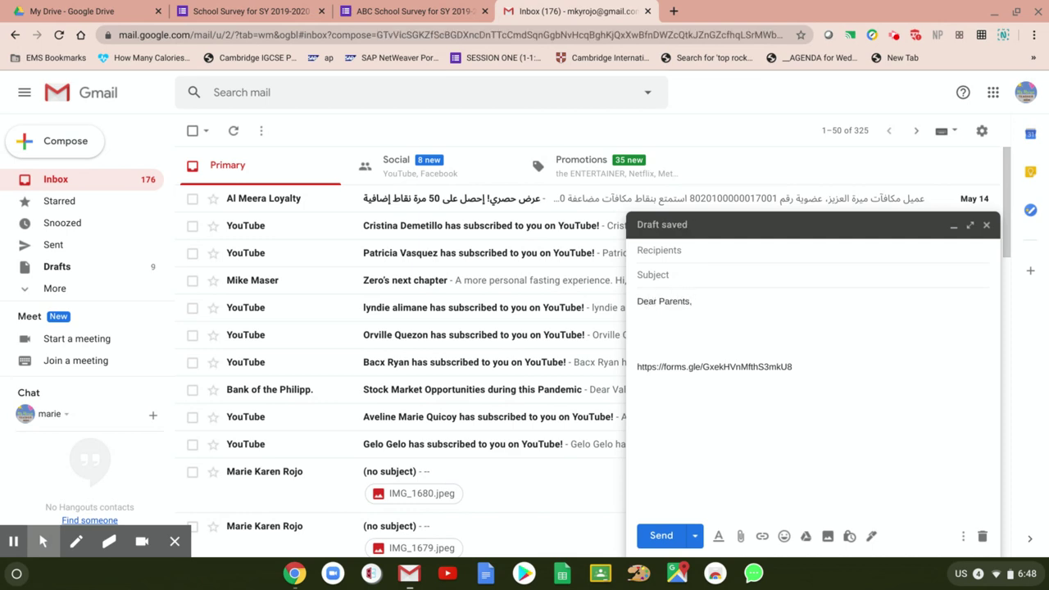
{"action": "type", "text": "I hope you are having"}
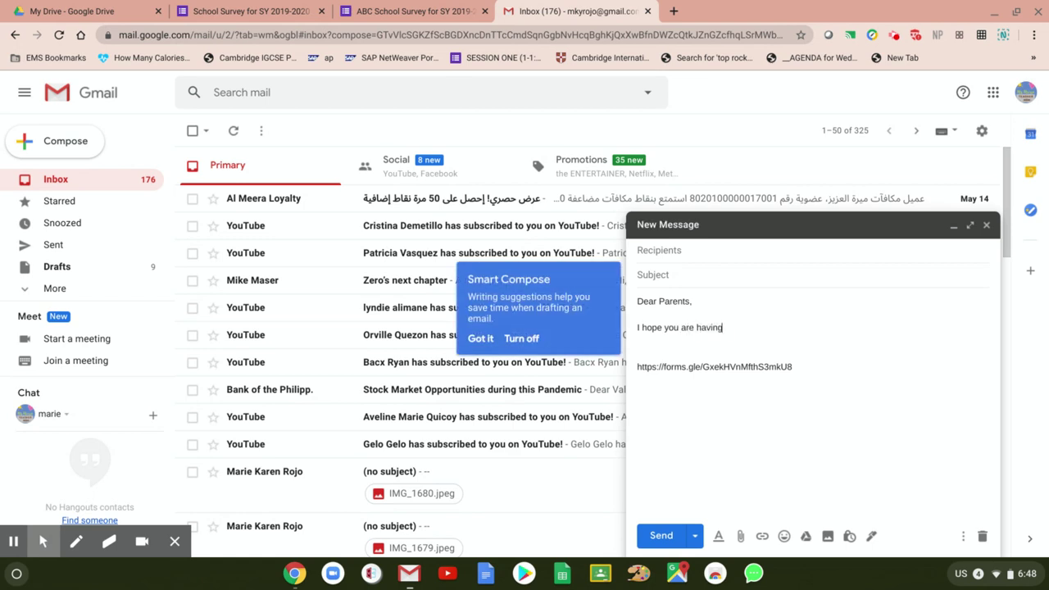
{"action": "type", "text": " a good day. Please click the link below   https://forms.gle"}
{"action": "key", "text": "BackSpace"}
{"action": "type", "text": "w"}
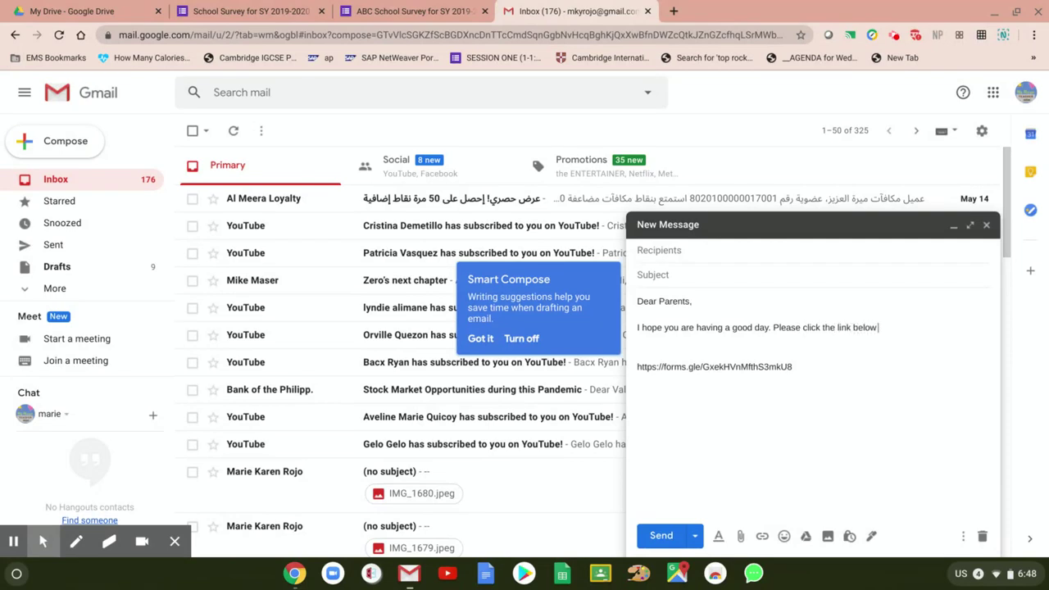
{"action": "type", "text": " to ar"}
{"action": "type", "text": "swer"}
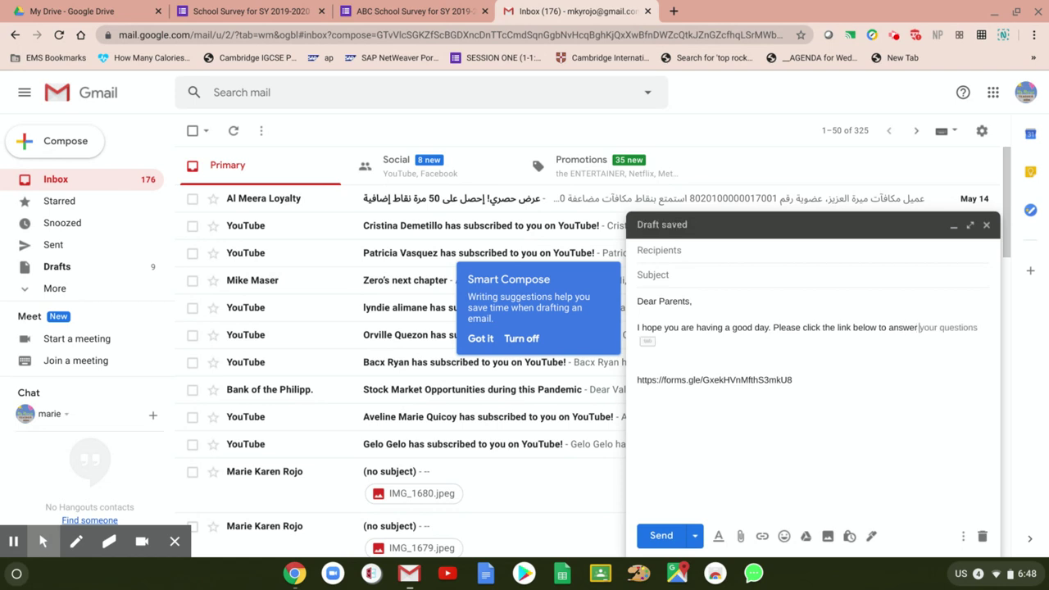
{"action": "type", "text": " the survey:"}
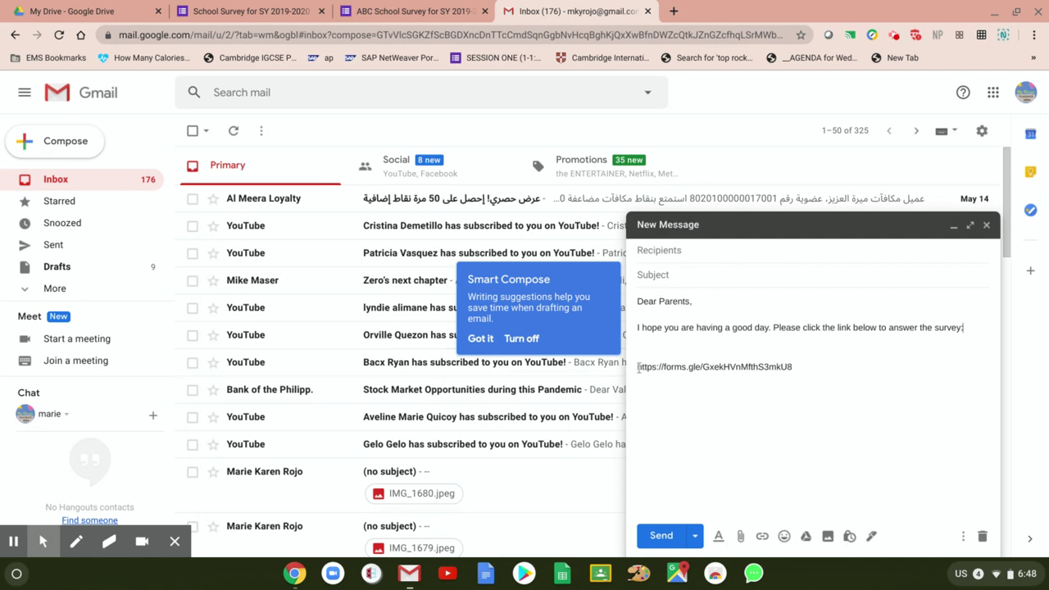
{"action": "left_click", "coordinate": [639, 367]}
{"action": "key", "text": "BackSpace"}
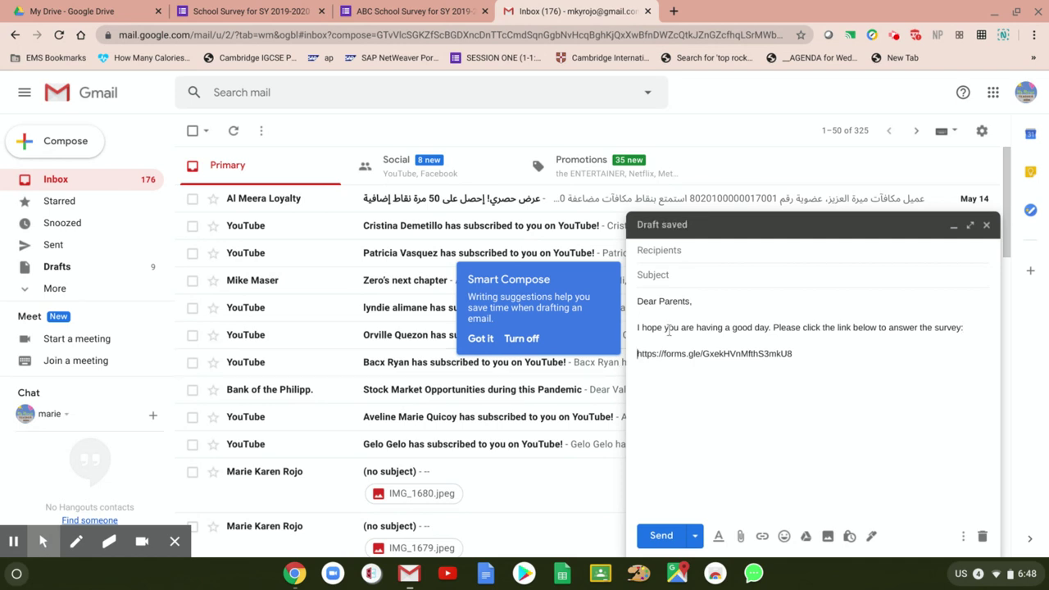
Address the message to the owner's school e-mail account from the suggested contacts.
{"action": "left_click", "coordinate": [711, 255]}
{"action": "type", "text": "mk"}
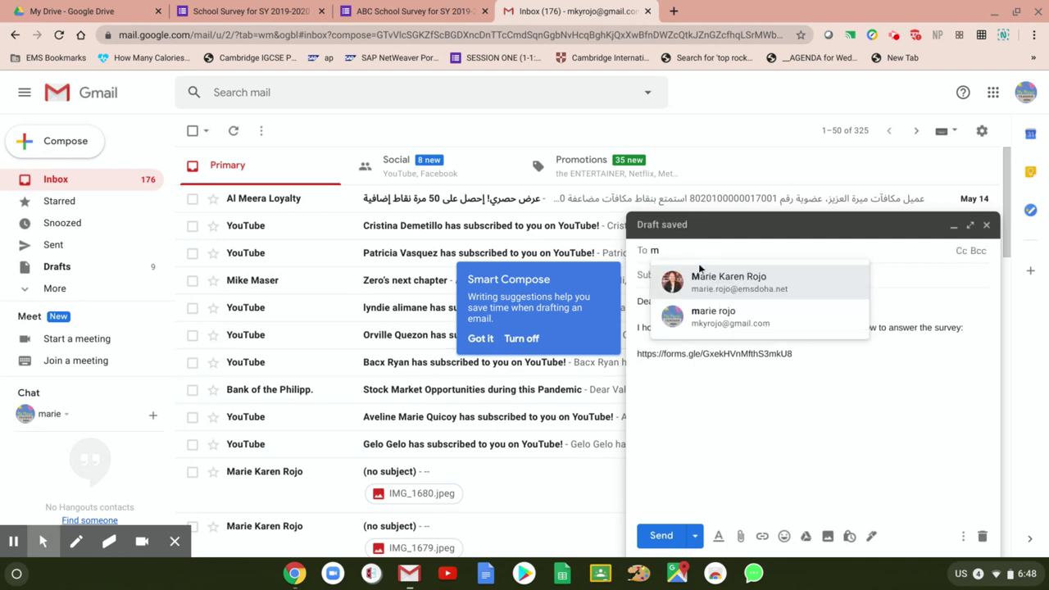
{"action": "left_click", "coordinate": [727, 290]}
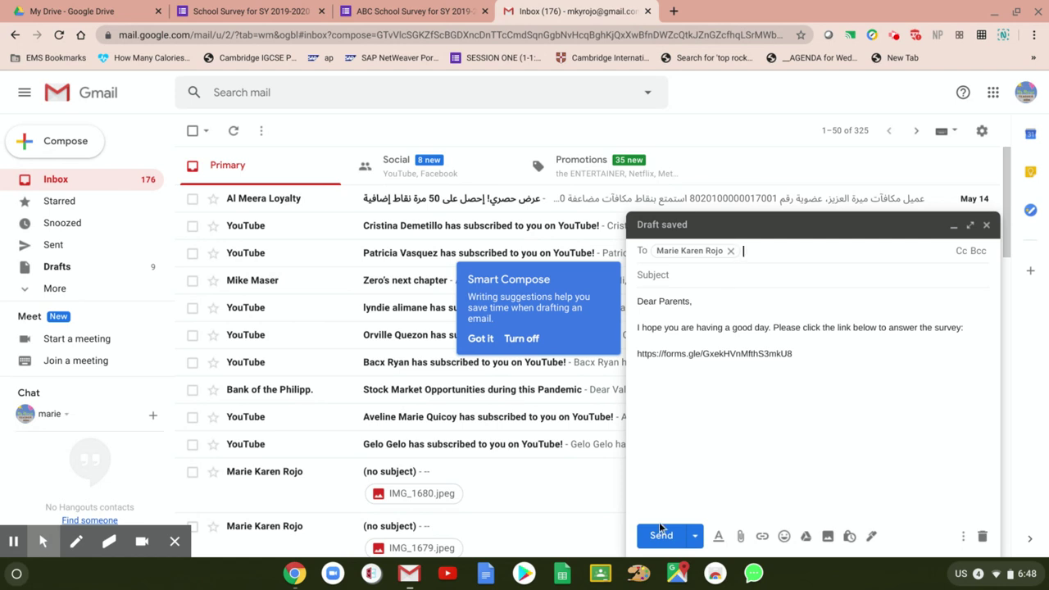
Add the closing line "Thank you very much!" below the survey link and sign the message with the teacher's name.
{"action": "left_click", "coordinate": [801, 369]}
{"action": "key", "text": "Return"}
{"action": "type", "text": "Thank you"}
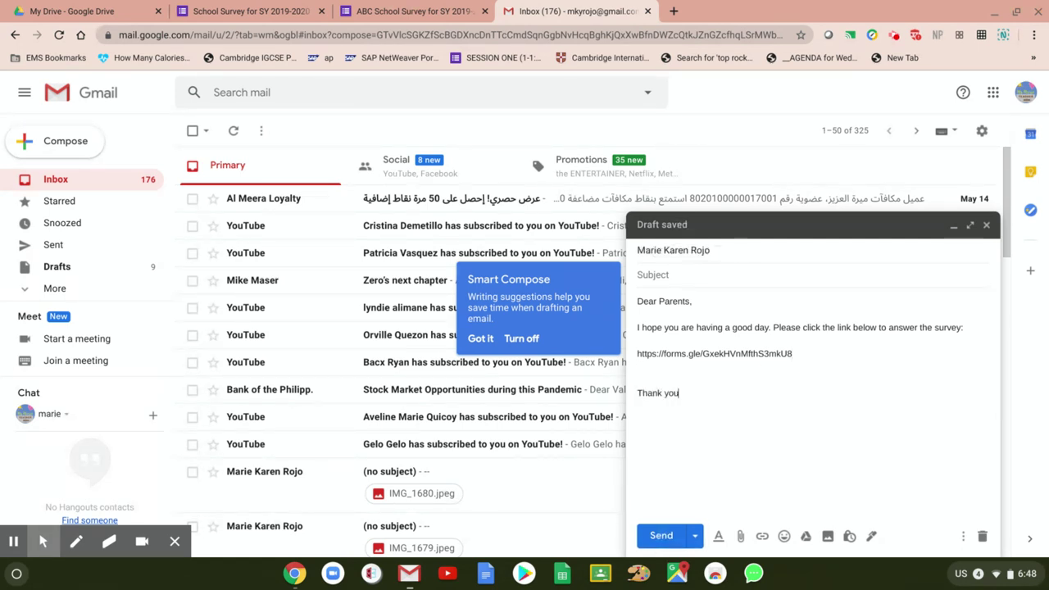
{"action": "type", "text": " and hav e"}
{"action": "key", "text": "BackSpace"}
{"action": "key", "text": "BackSpace"}
{"action": "key", "text": "BackSpace"}
{"action": "key", "text": "BackSpace"}
{"action": "key", "text": "BackSpace"}
{"action": "key", "text": "BackSpace"}
{"action": "key", "text": "BackSpace"}
{"action": "key", "text": "BackSpace"}
{"action": "key", "text": "BackSpace"}
{"action": "type", "text": "very much"}
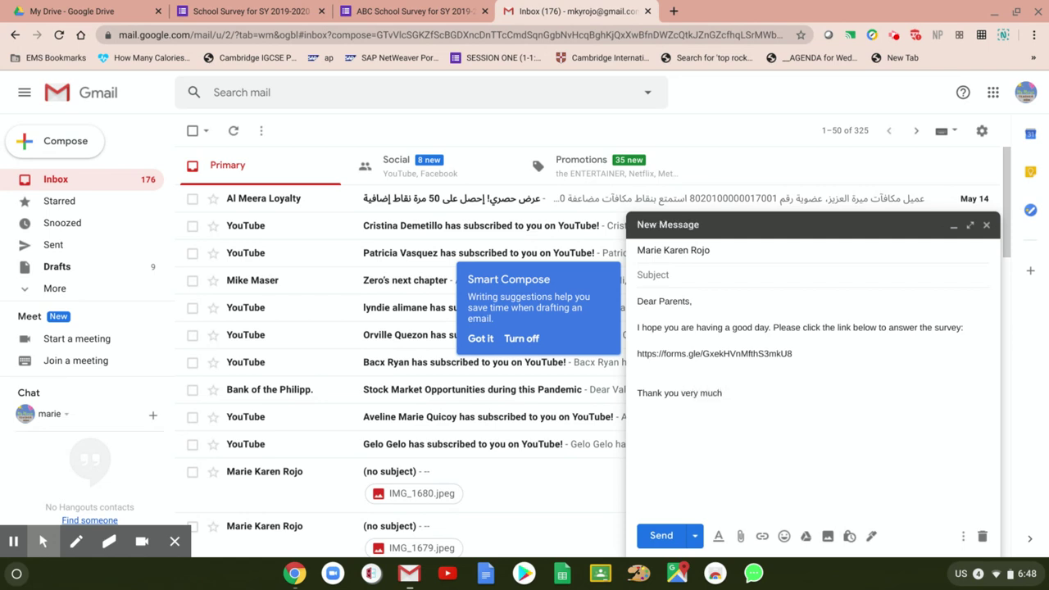
{"action": "type", "text": "!  Ms Marie"}
Give the message the subject "Parents Survey" and send it.
{"action": "left_click", "coordinate": [643, 275]}
{"action": "type", "text": "Paren"}
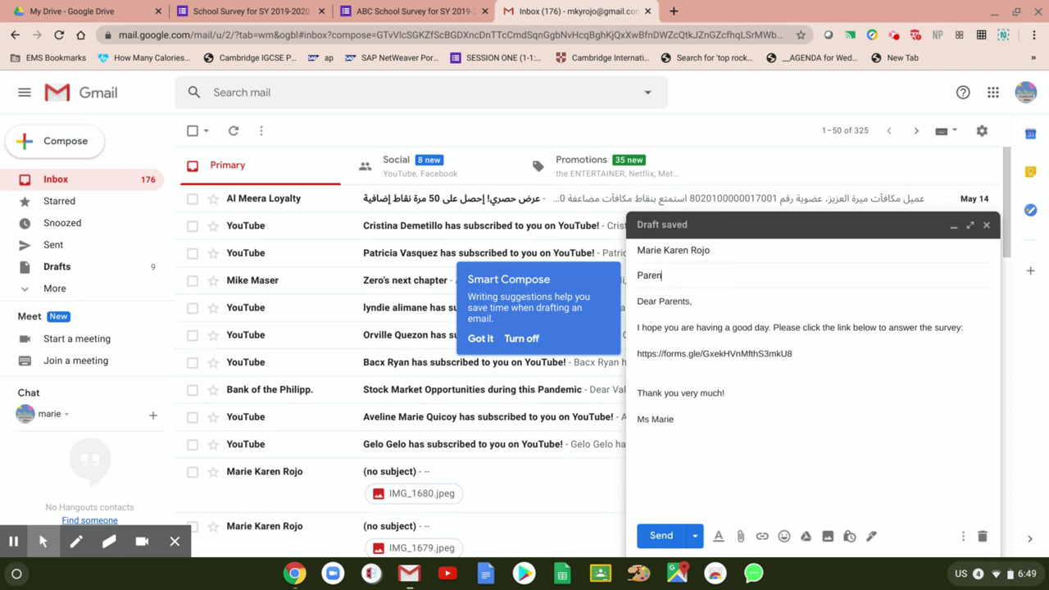
{"action": "type", "text": "ts Survey"}
{"action": "left_click", "coordinate": [655, 537]}
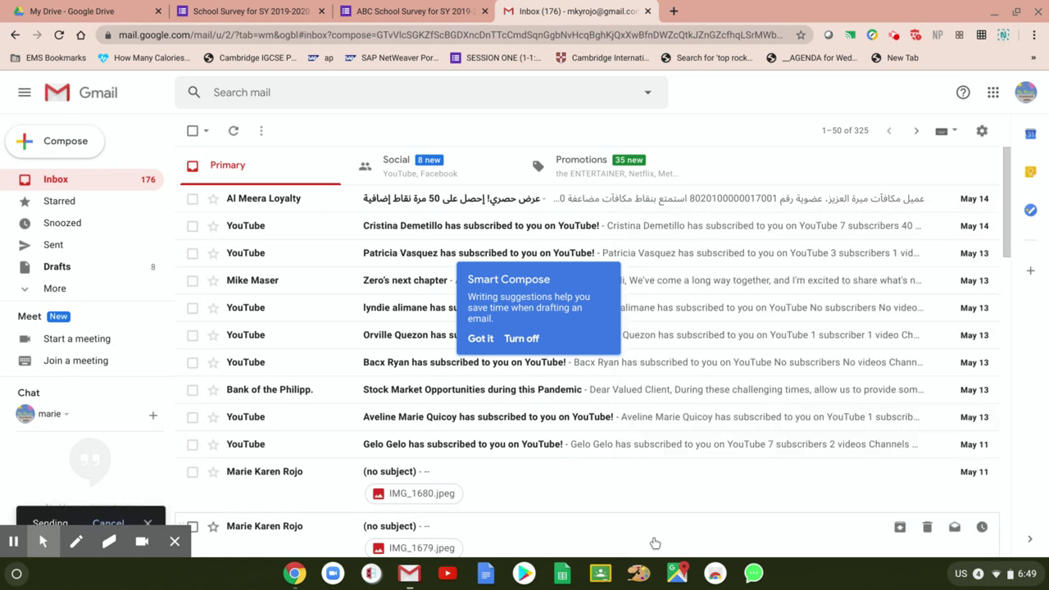
Open the sent "Parents Survey" message and check its text and form link.
{"action": "left_click", "coordinate": [50, 245]}
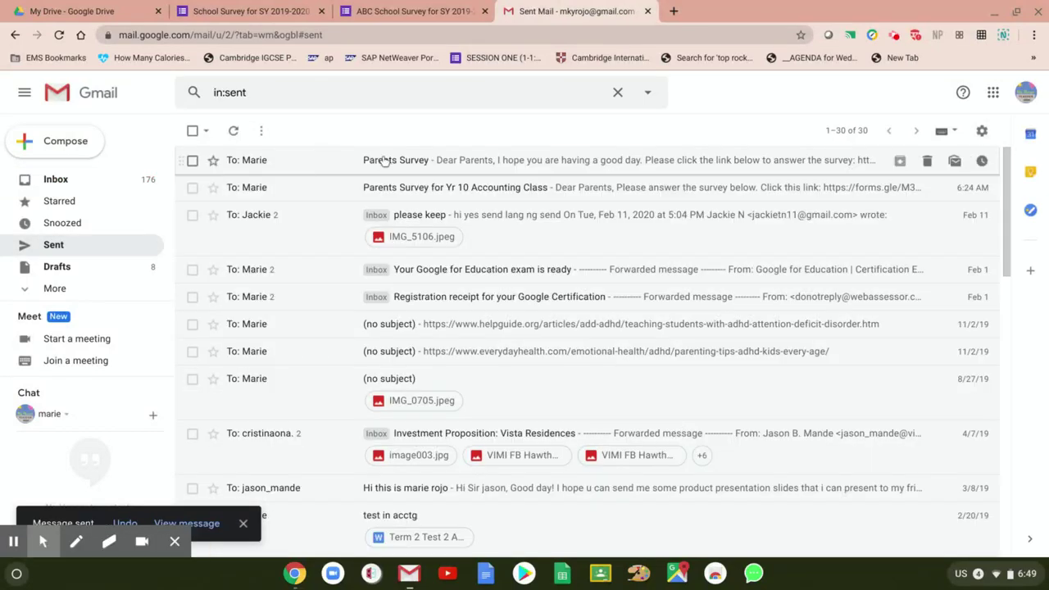
{"action": "left_click", "coordinate": [384, 160]}
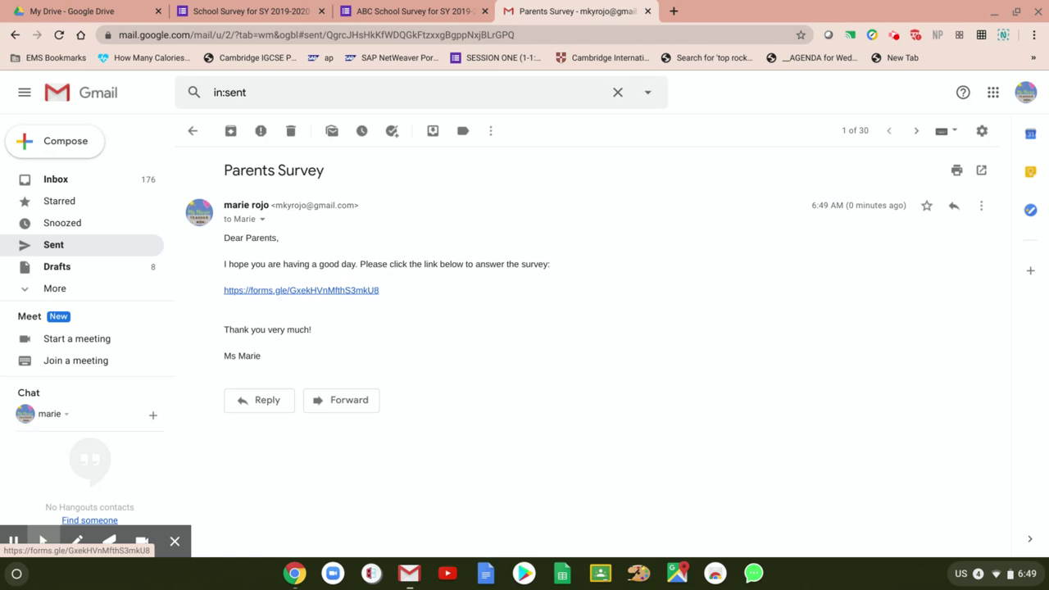
{"action": "left_click", "coordinate": [394, 14]}
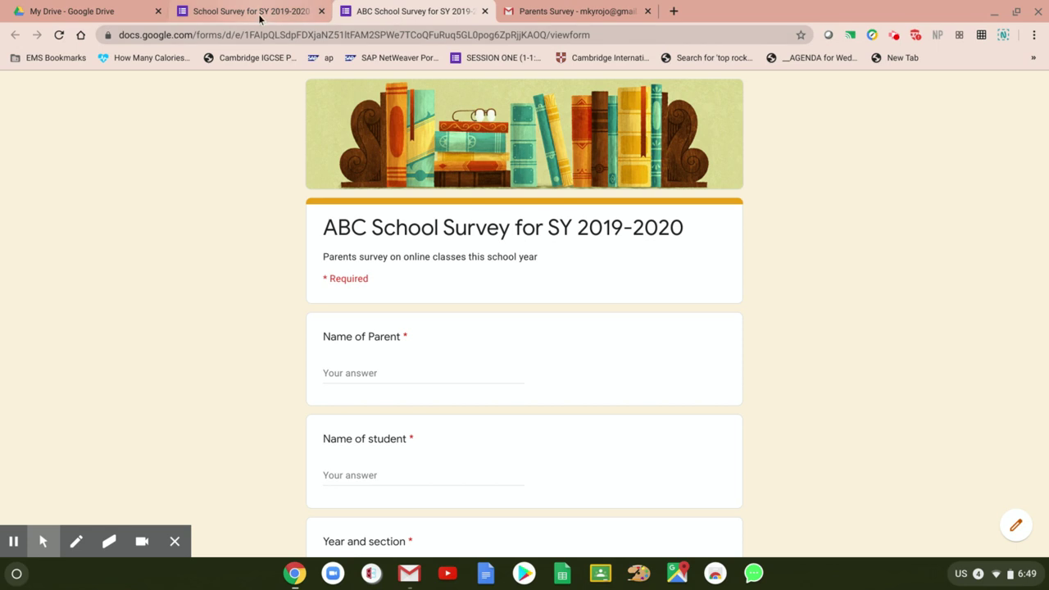
{"action": "left_click", "coordinate": [553, 9]}
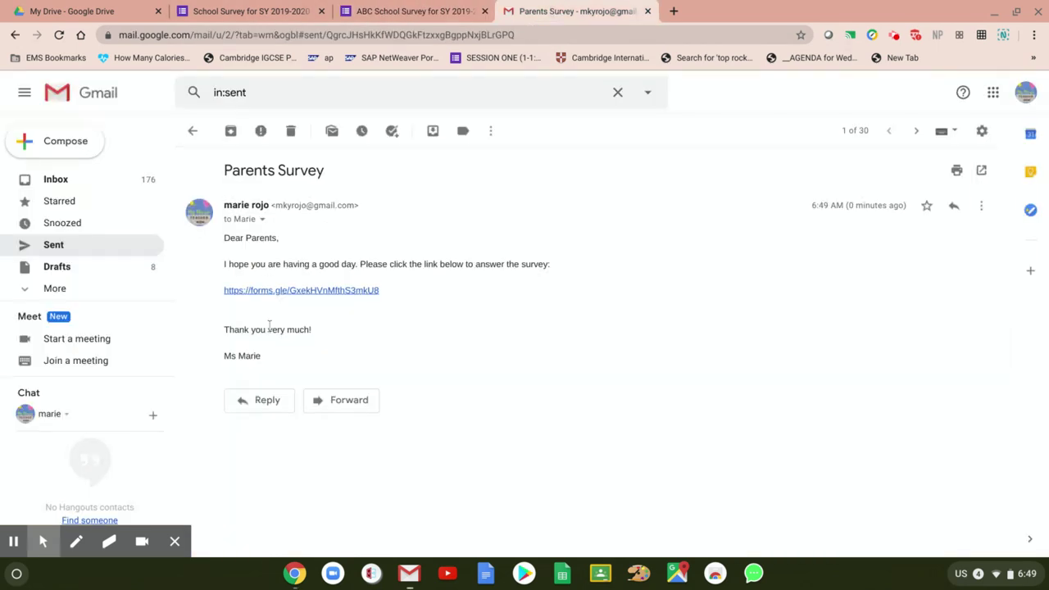
Return to the survey's editor and look over its Facebook sharing page without posting, closing the sending options at the end.
{"action": "left_click", "coordinate": [246, 11]}
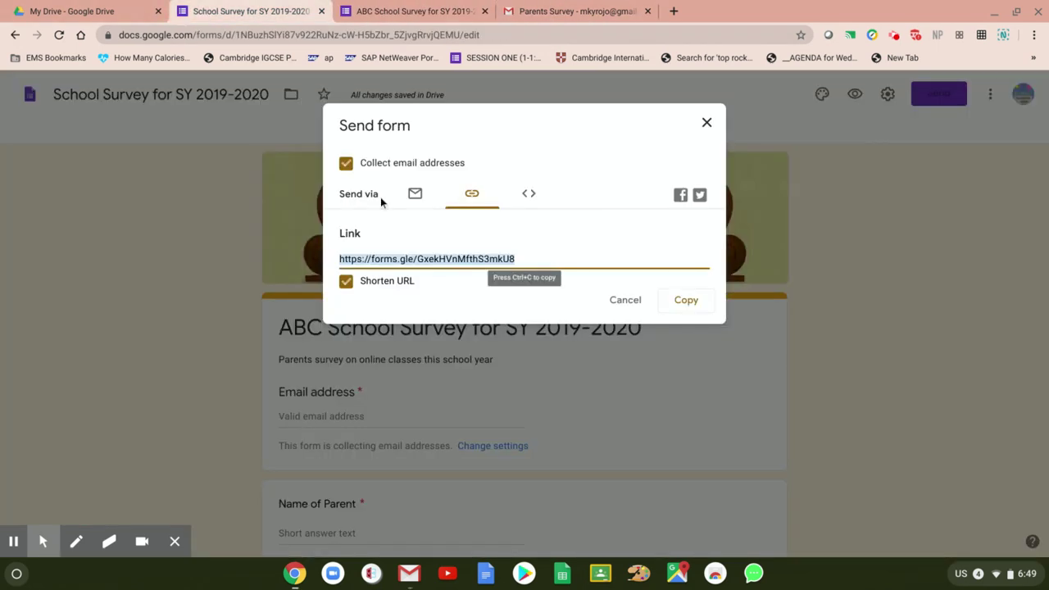
{"action": "left_click", "coordinate": [624, 300]}
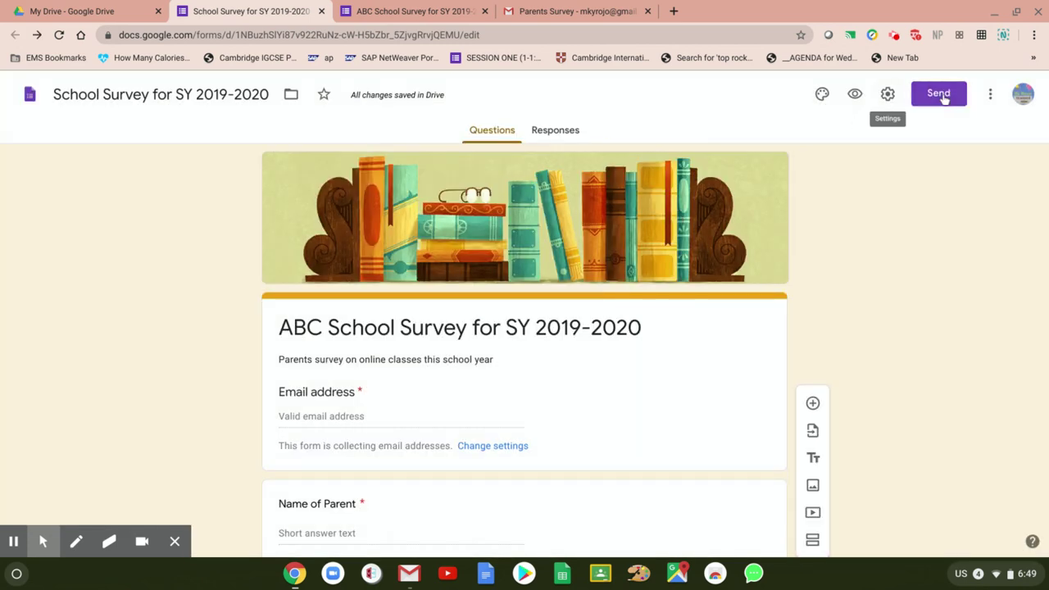
{"action": "left_click", "coordinate": [947, 97]}
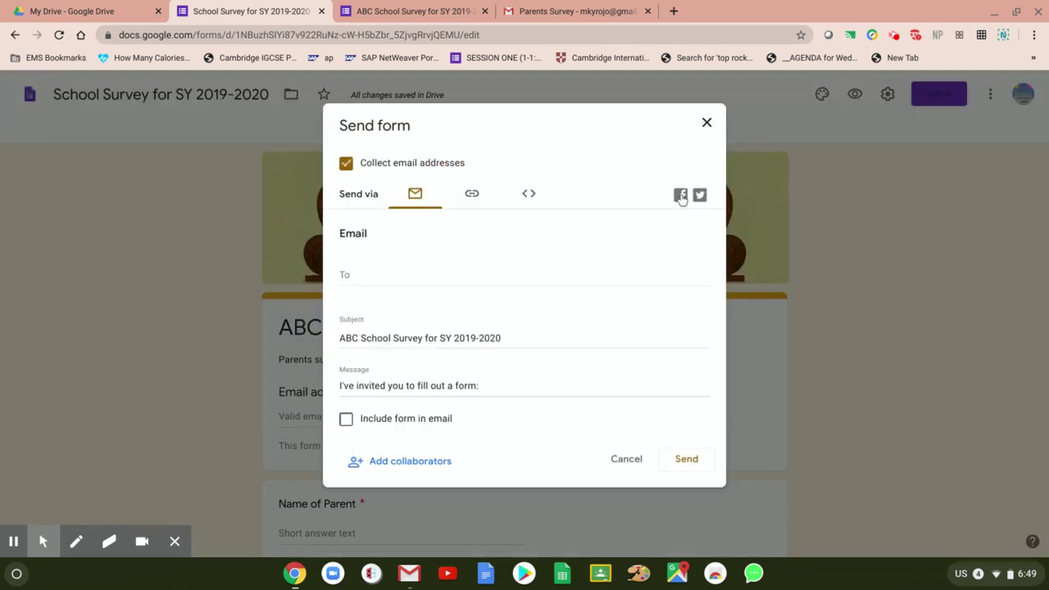
{"action": "left_click", "coordinate": [675, 199]}
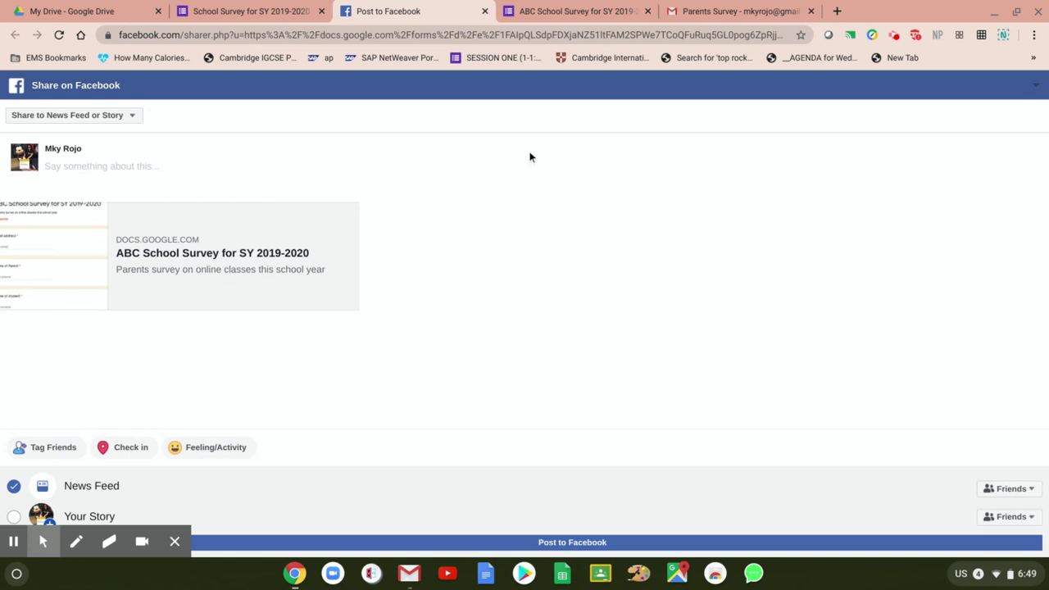
{"action": "left_click", "coordinate": [484, 13]}
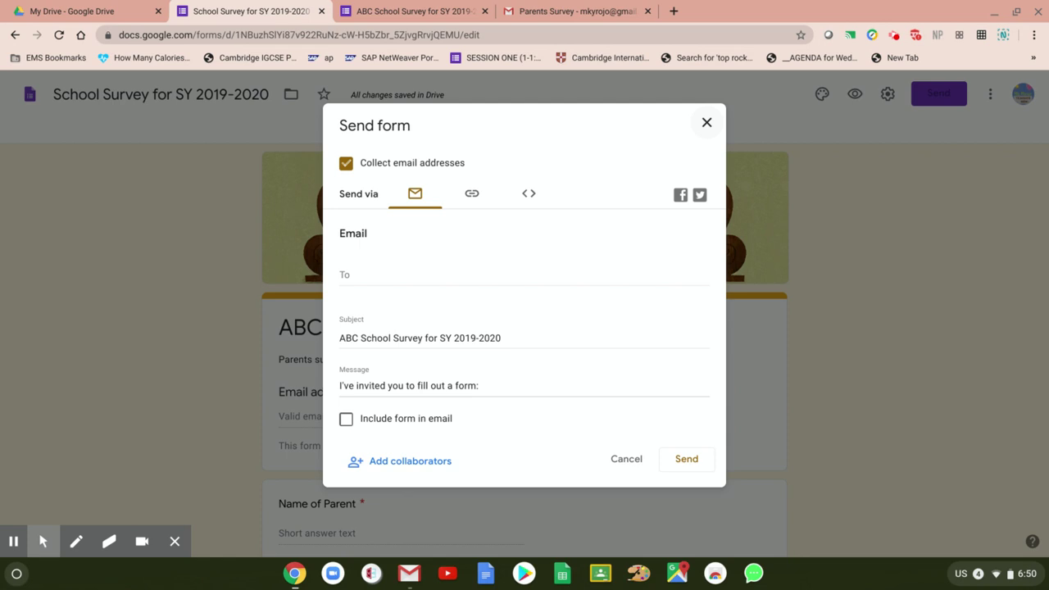
{"action": "left_click", "coordinate": [707, 122]}
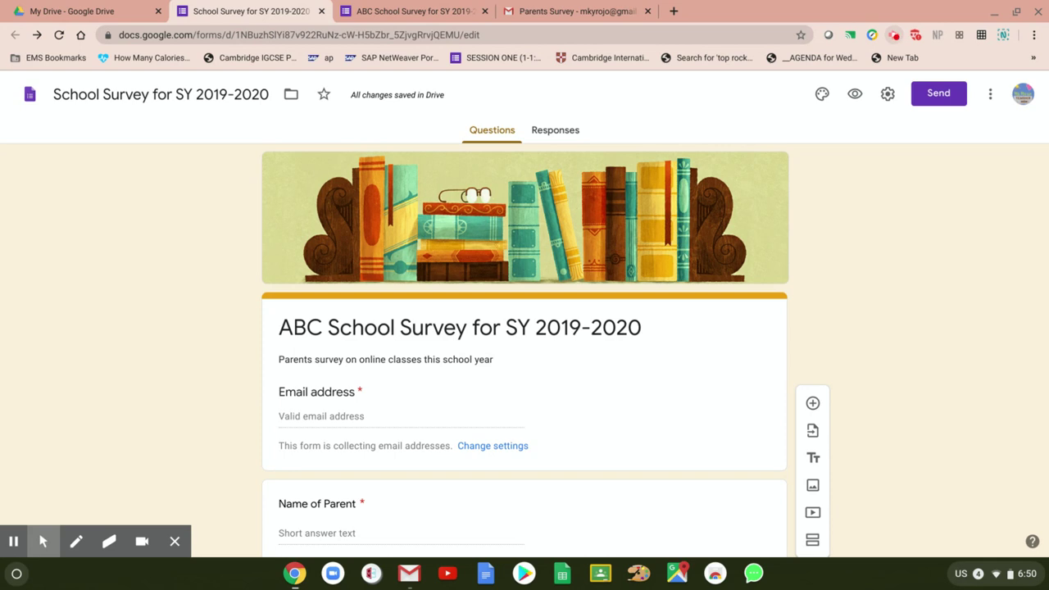
{"action": "left_click", "coordinate": [896, 38]}
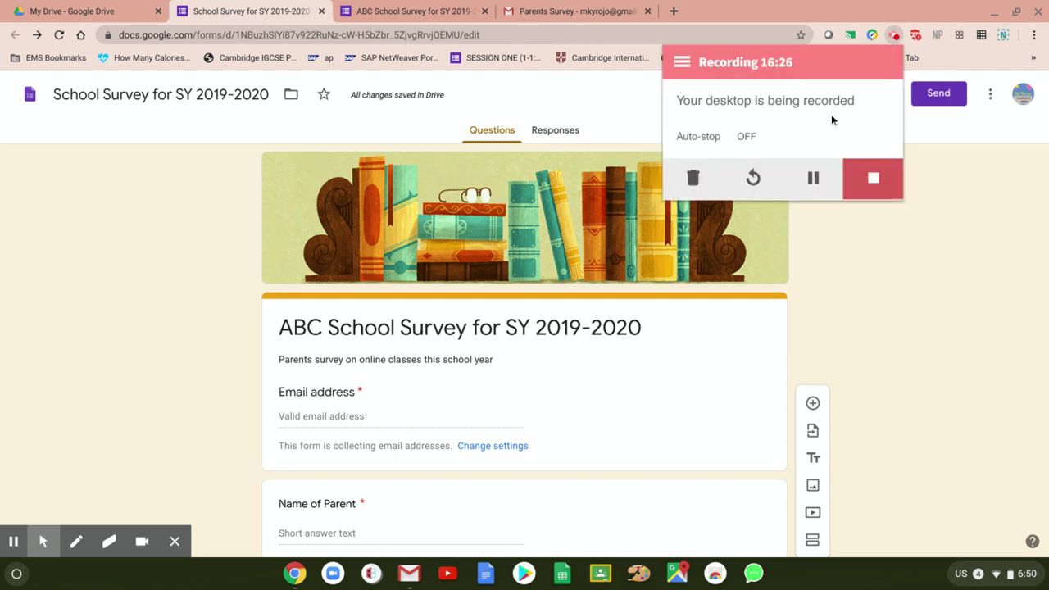